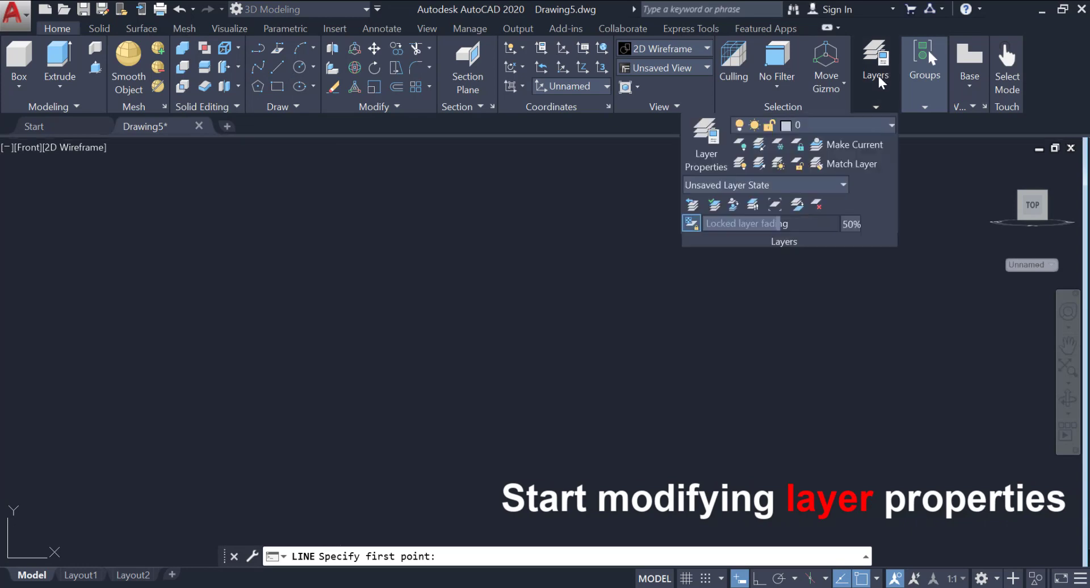
- Create a new layer named Center Line in the layer properties
{"action": "left_click", "coordinate": [709, 134]}
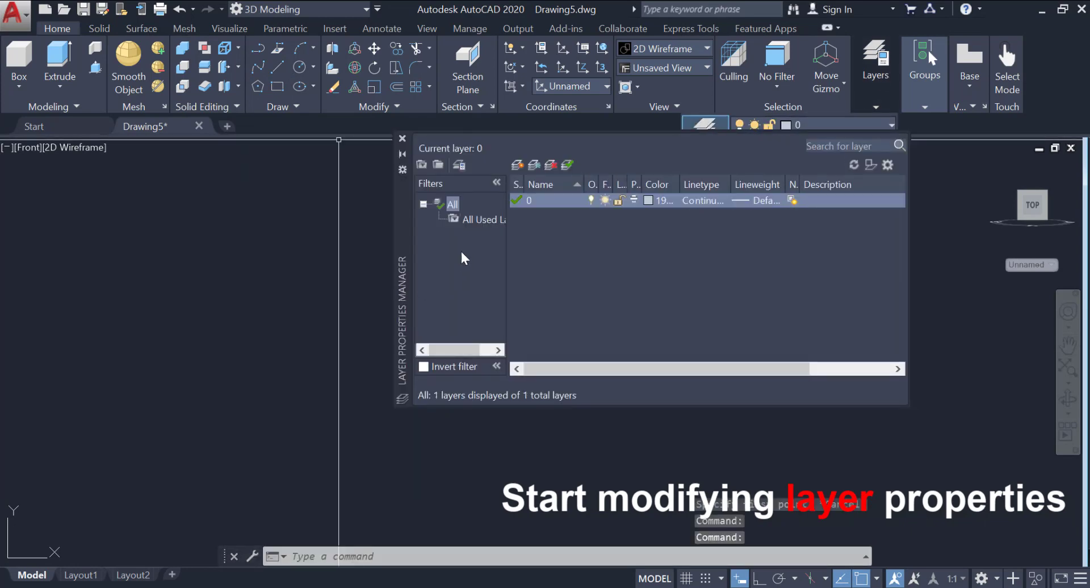
{"action": "left_click", "coordinate": [517, 166]}
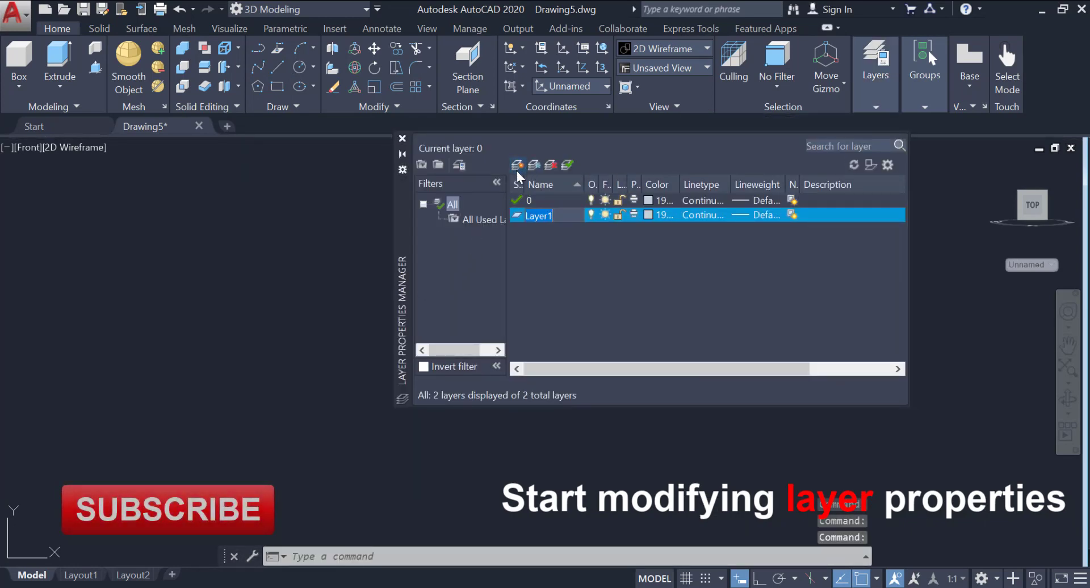
{"action": "type", "text": "Cet"}
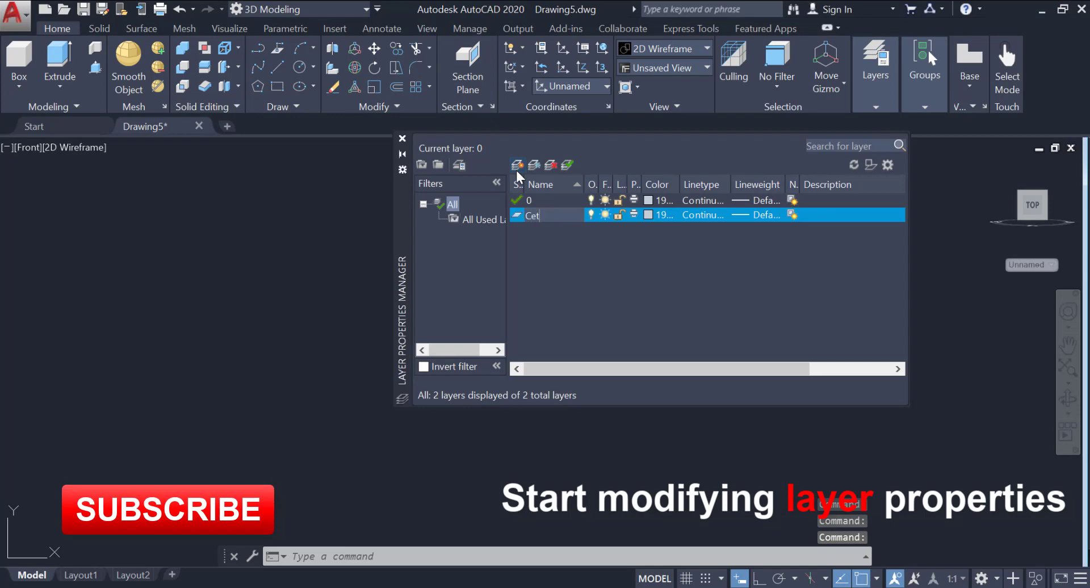
{"action": "key", "text": "Return"}
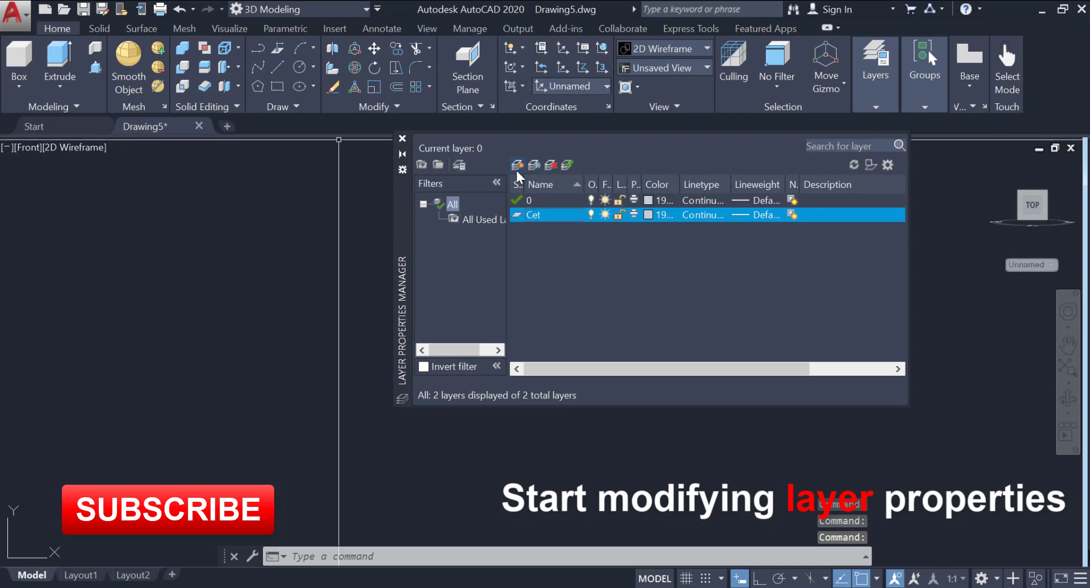
{"action": "left_click", "coordinate": [545, 219]}
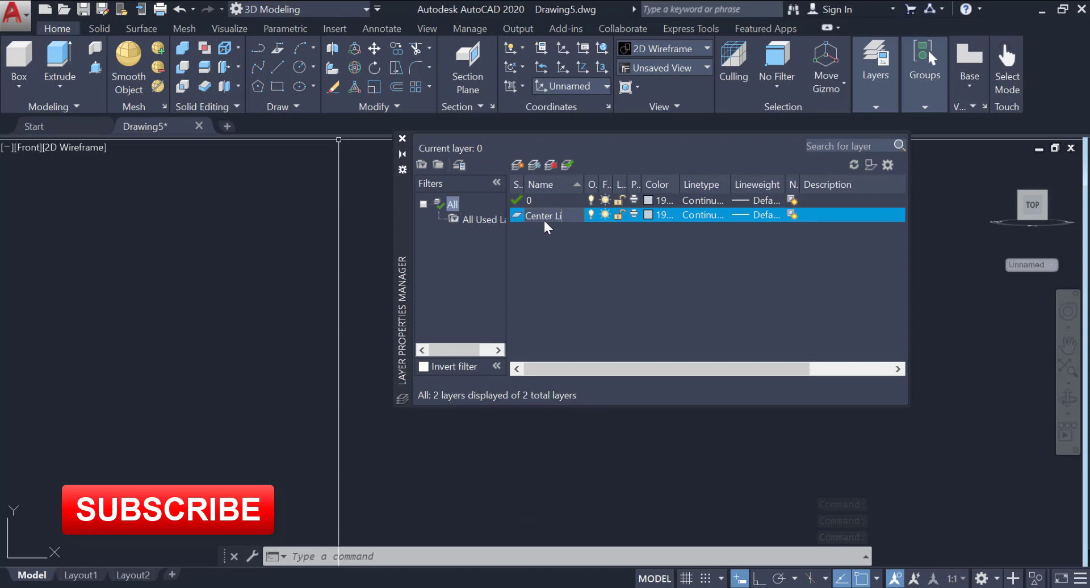
{"action": "key", "text": "Return"}
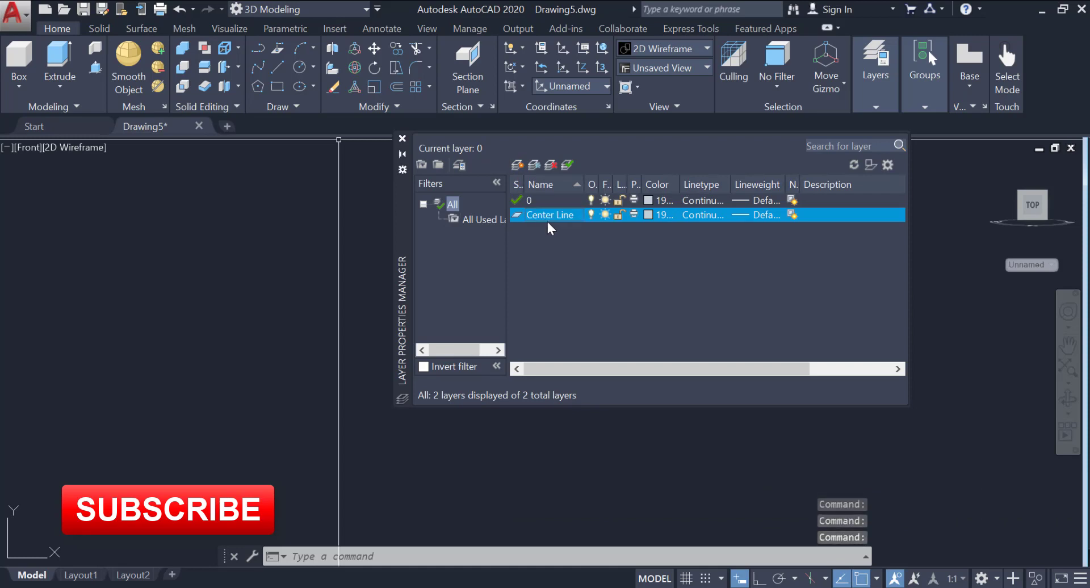
- Set the Center Line layer's color to index color 1, red
{"action": "left_click", "coordinate": [652, 215]}
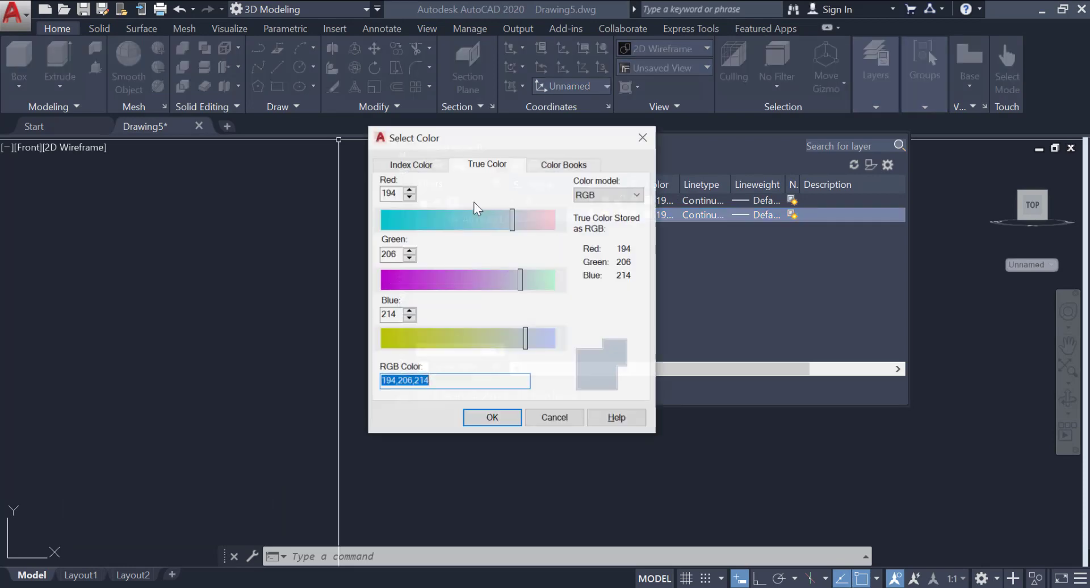
{"action": "left_click", "coordinate": [408, 165]}
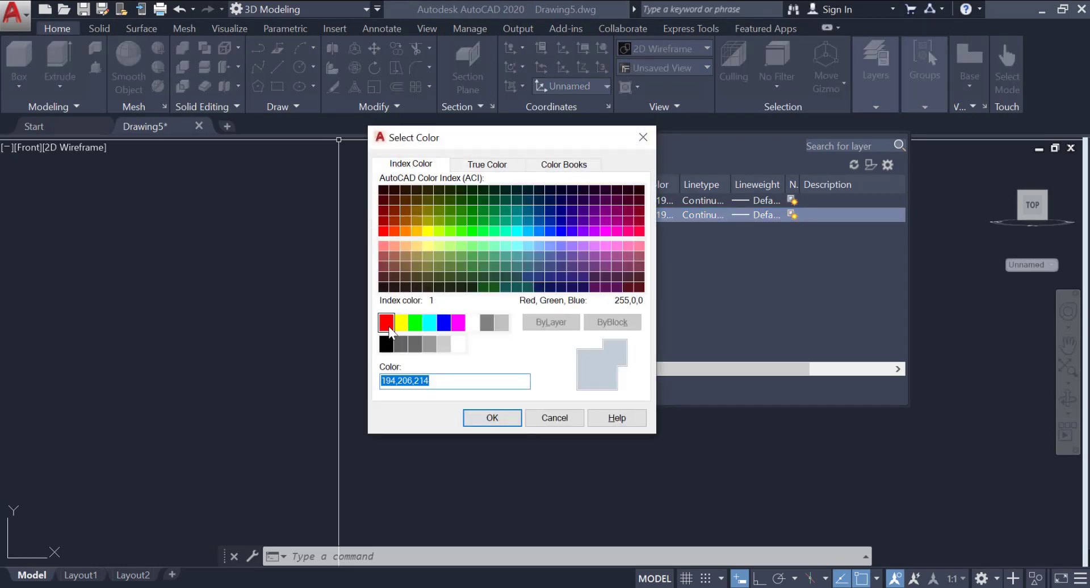
{"action": "key", "text": "Return"}
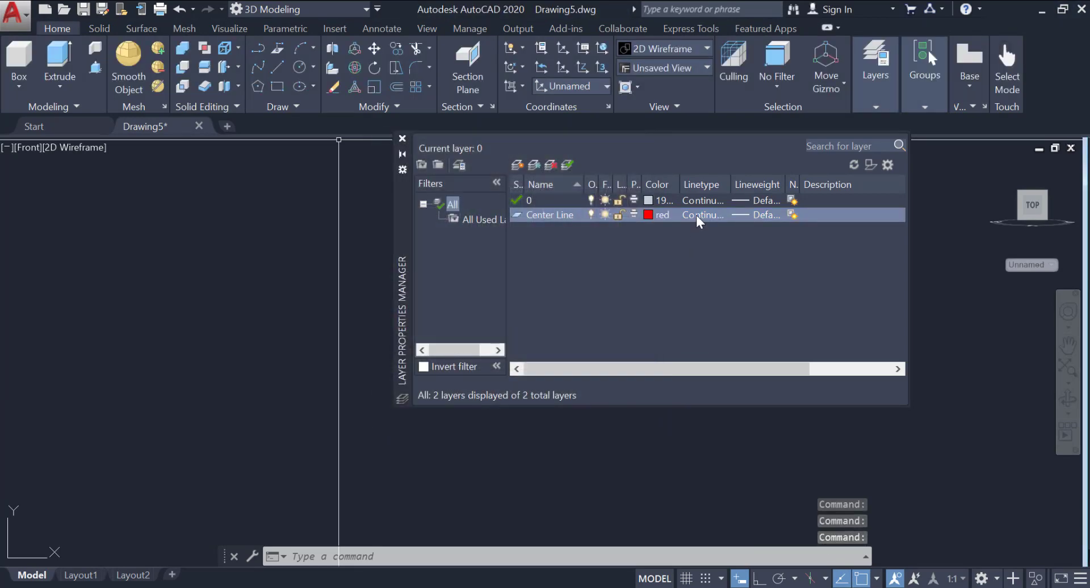
- Load the CENTER2 linetype and assign it to the Center Line layer
{"action": "left_click", "coordinate": [696, 216]}
{"action": "left_click", "coordinate": [544, 373]}
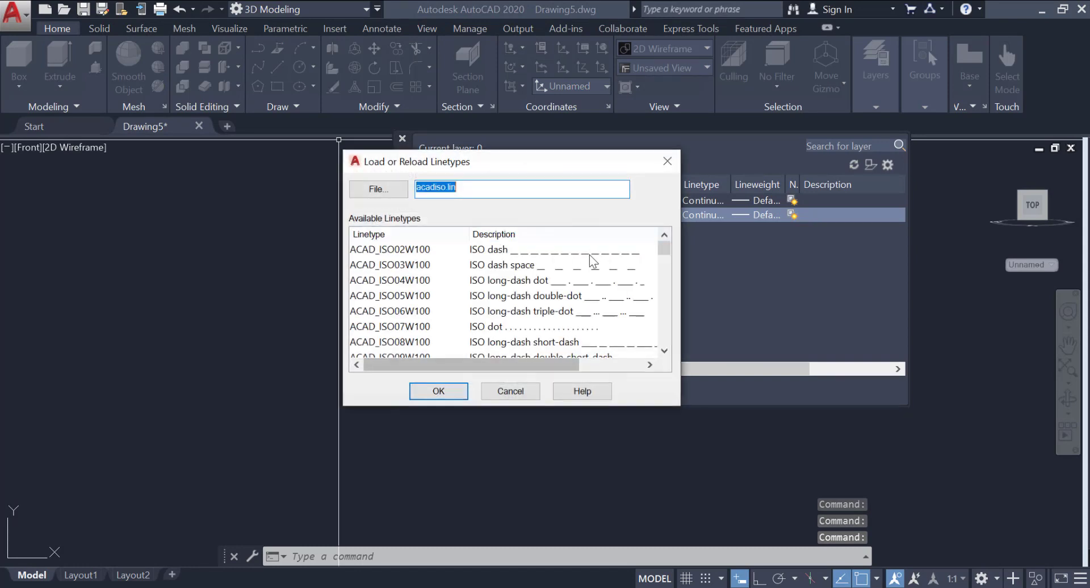
{"action": "scroll", "coordinate": [539, 287], "scroll_direction": "down", "scroll_amount": 5}
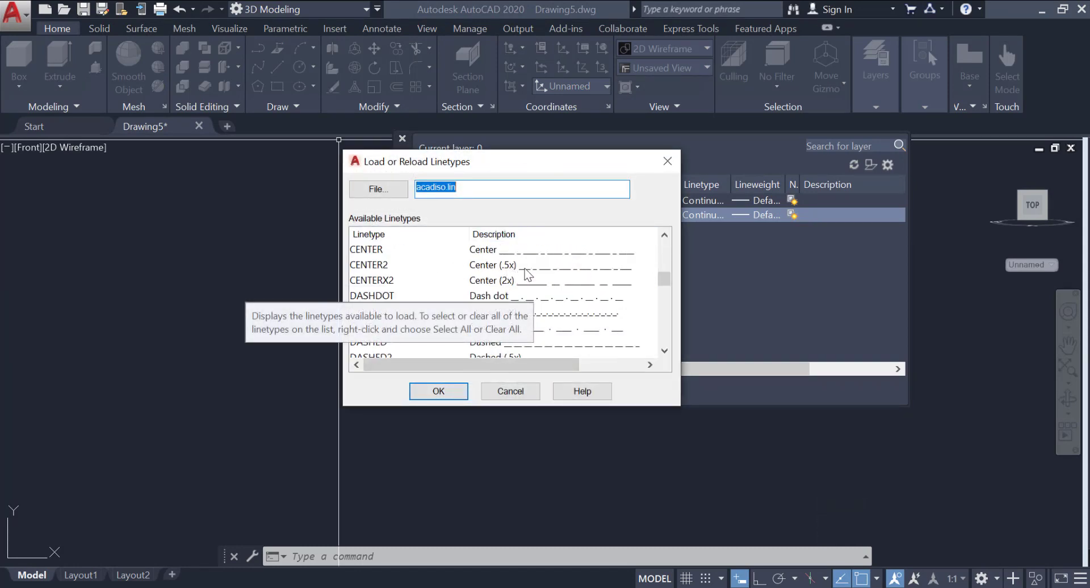
{"action": "left_click", "coordinate": [525, 270]}
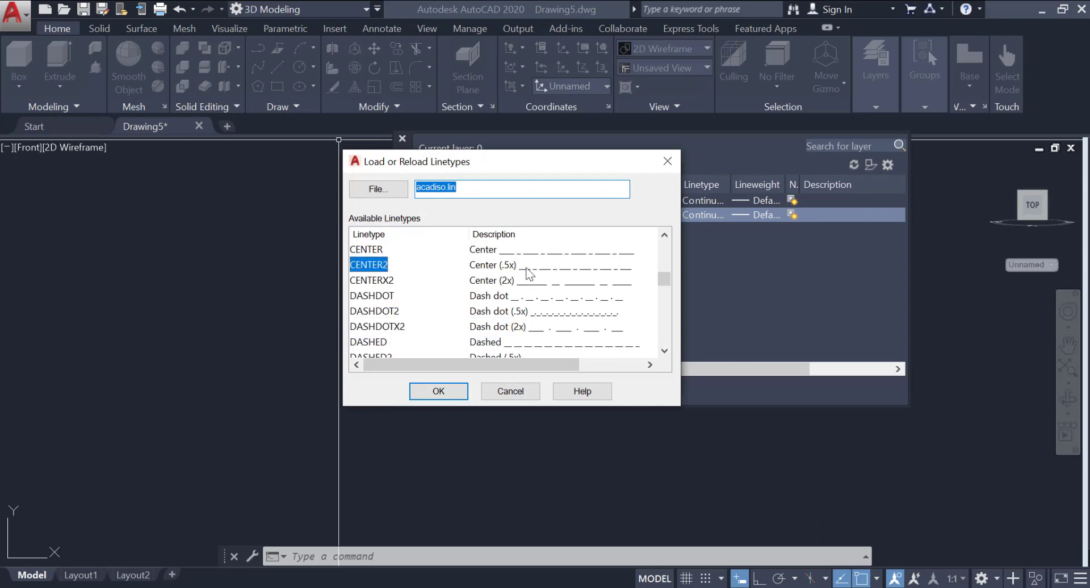
{"action": "left_click", "coordinate": [440, 391]}
{"action": "left_click", "coordinate": [534, 236]}
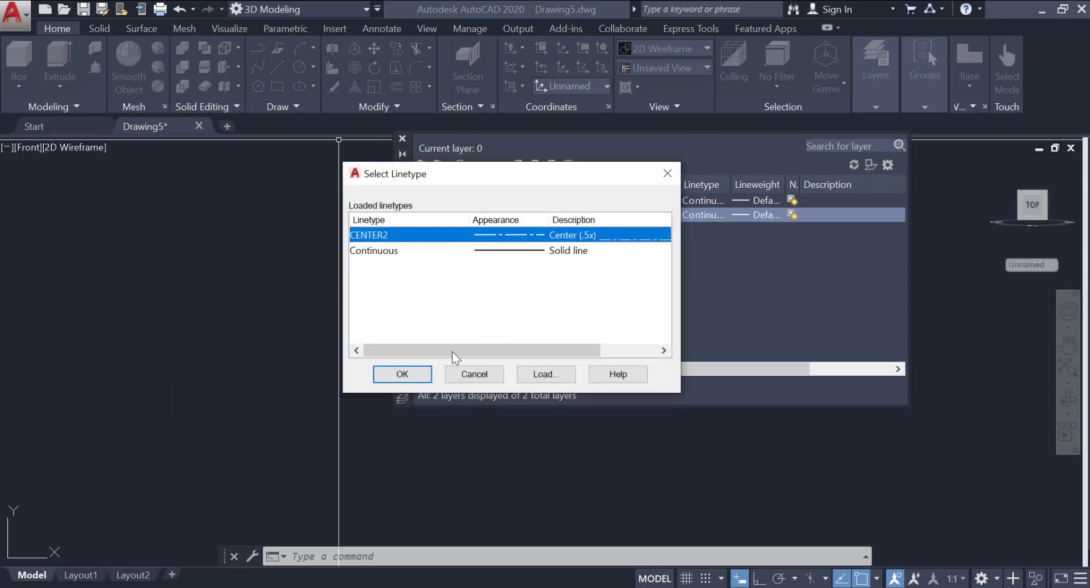
{"action": "left_click", "coordinate": [424, 376]}
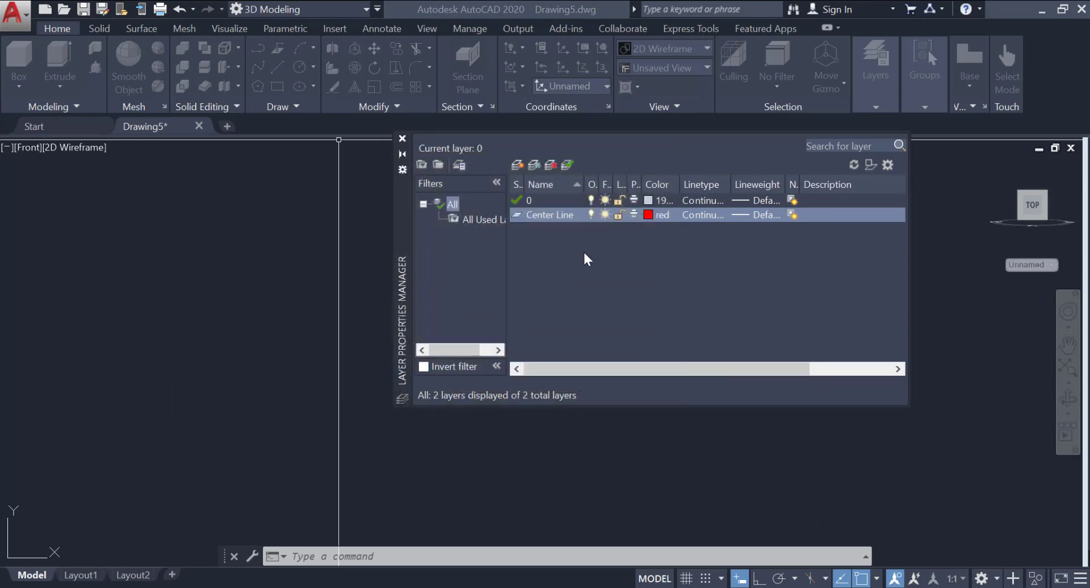
- Create another layer named Dimensions and set its color to green
{"action": "left_click", "coordinate": [516, 166]}
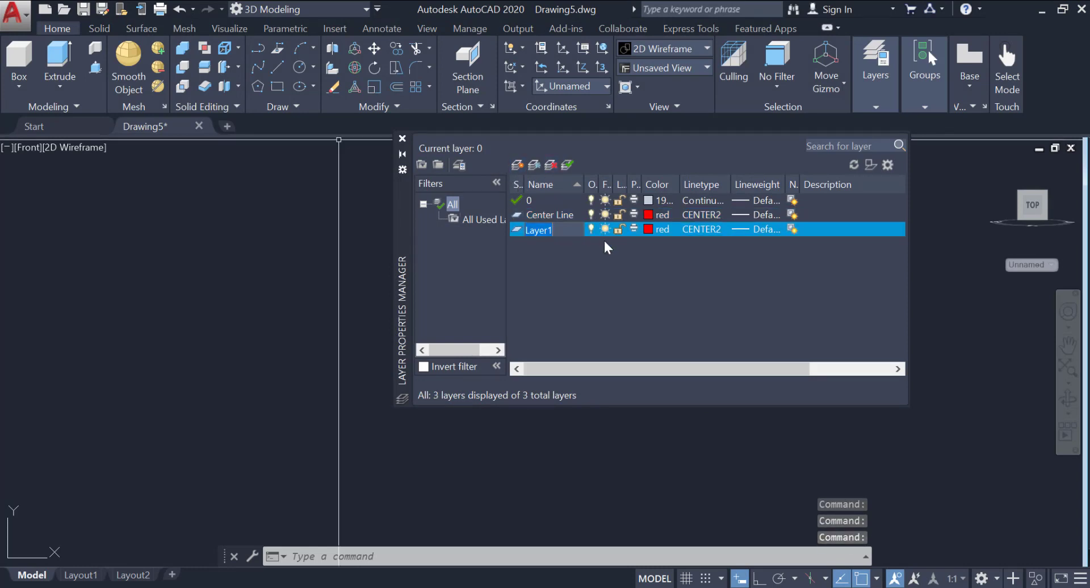
{"action": "type", "text": "Dimensio"}
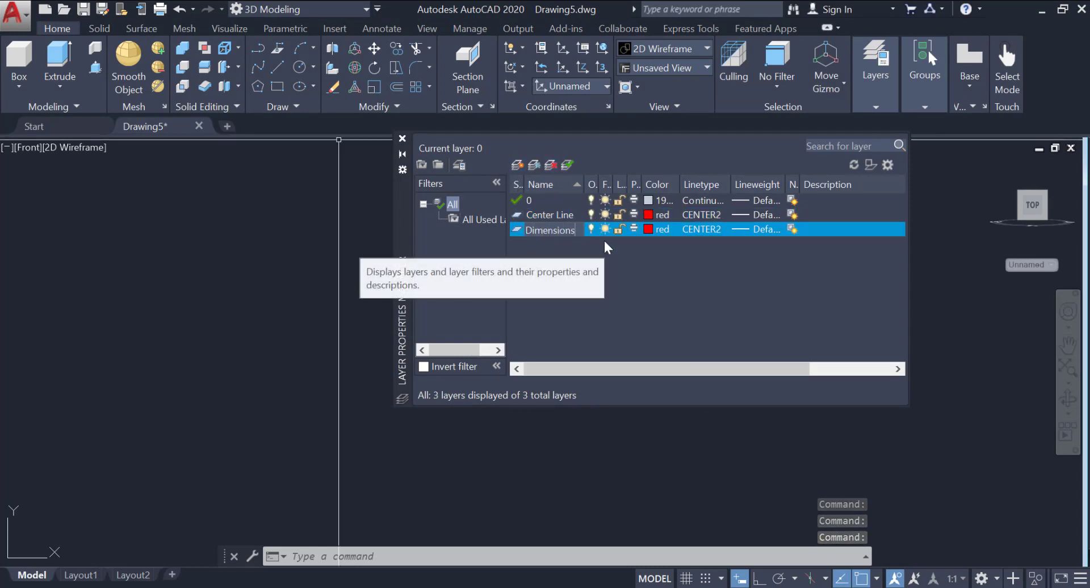
{"action": "type", "text": "ns"}
{"action": "key", "text": "Return"}
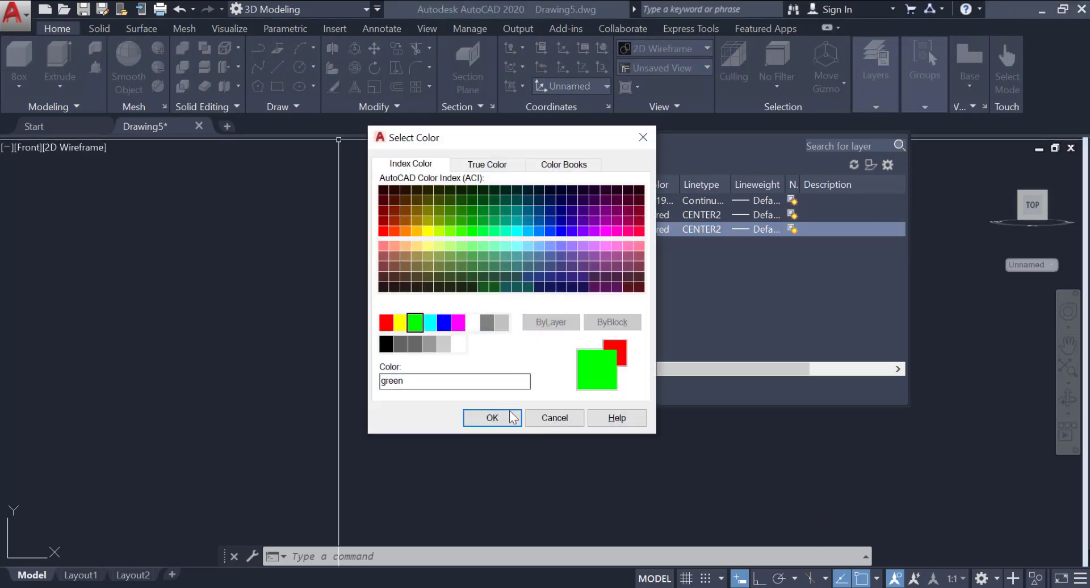
{"action": "left_click", "coordinate": [512, 419]}
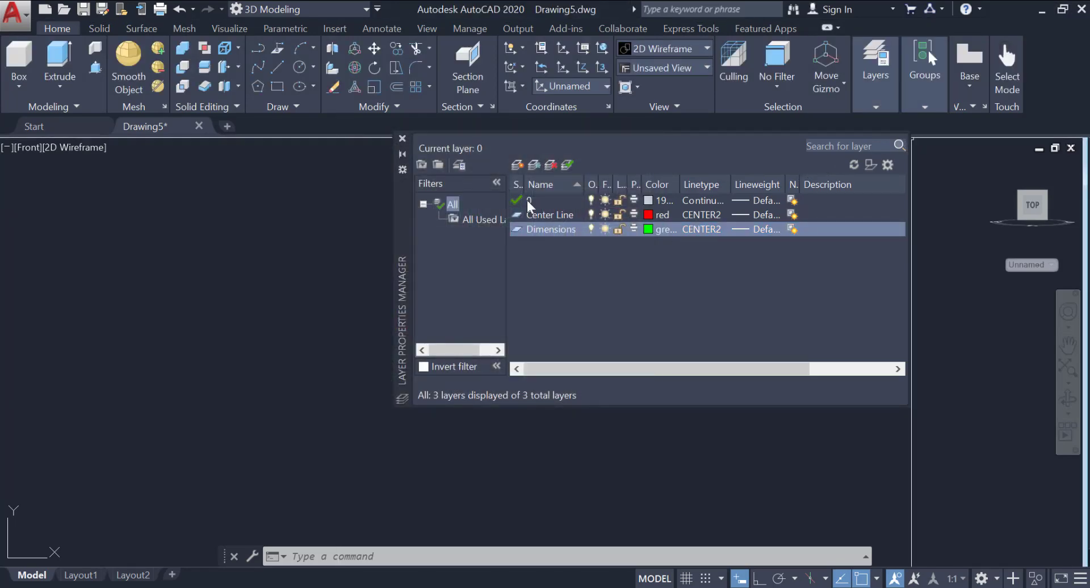
- Assign the Continuous linetype to the Dimensions layer and close the layer properties
{"action": "left_click", "coordinate": [692, 231]}
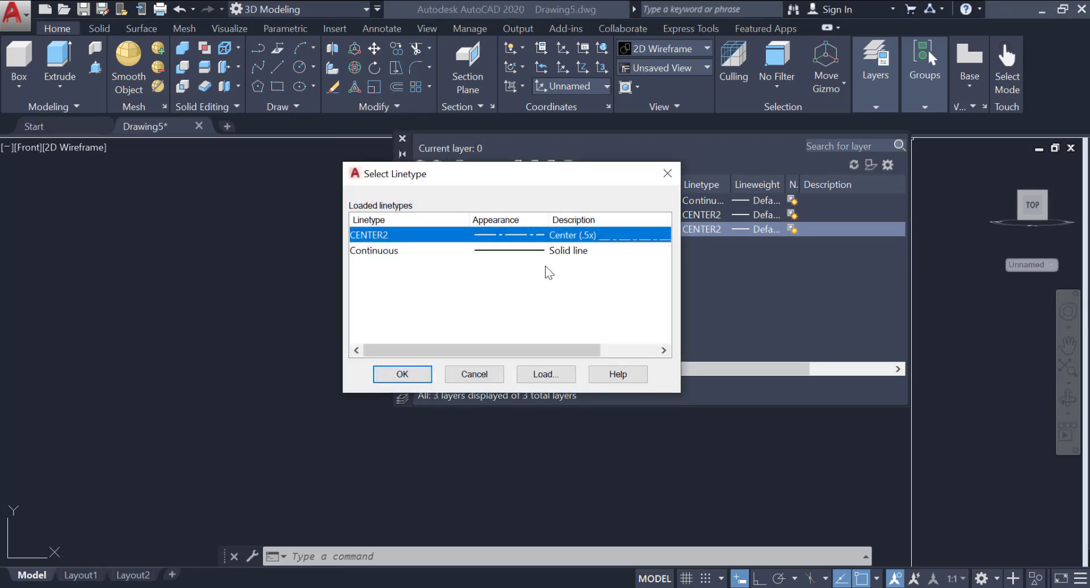
{"action": "left_click", "coordinate": [452, 251]}
{"action": "left_click", "coordinate": [393, 377]}
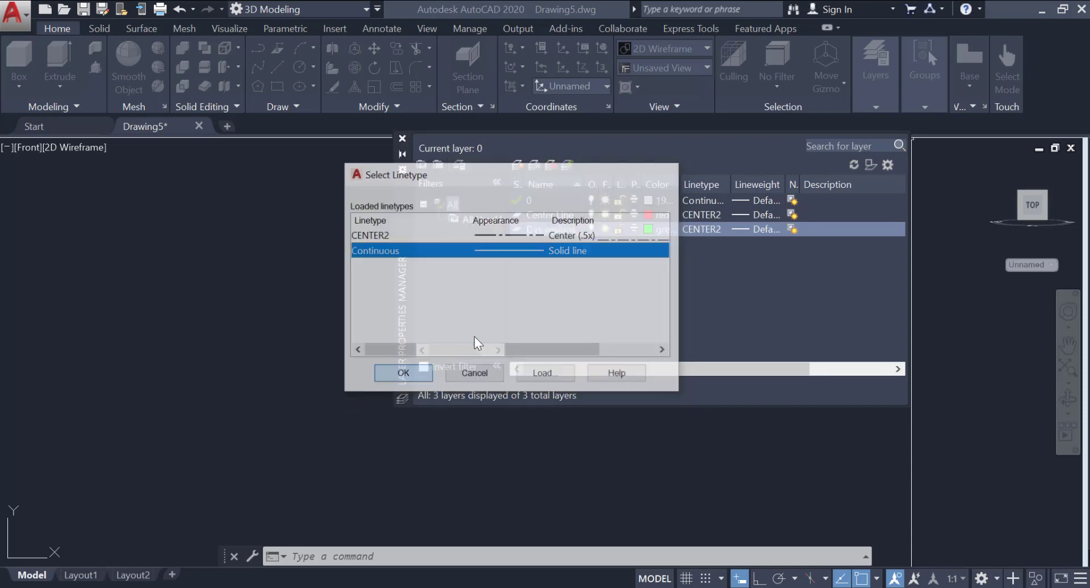
{"action": "left_click", "coordinate": [403, 138]}
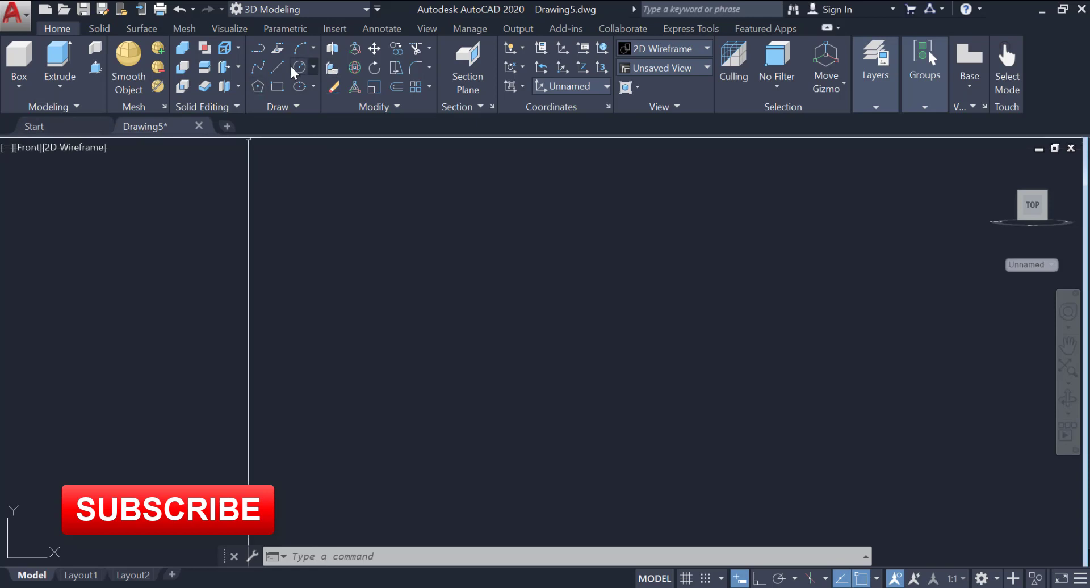
- With Ortho on, draw a line 36 units horizontally to the right and continue it 65 units straight down
{"action": "left_click", "coordinate": [274, 71]}
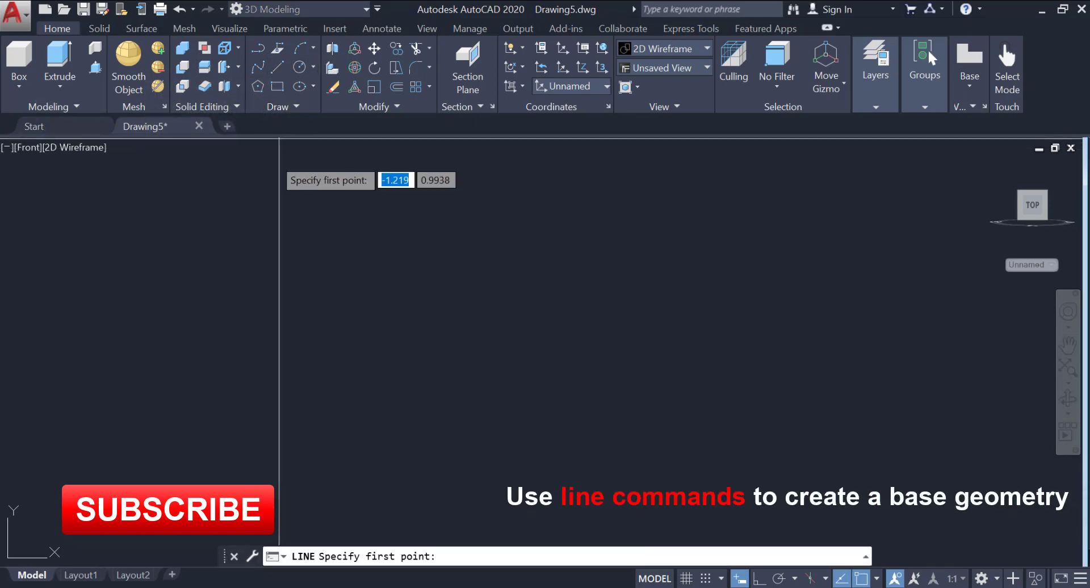
{"action": "left_click", "coordinate": [338, 237]}
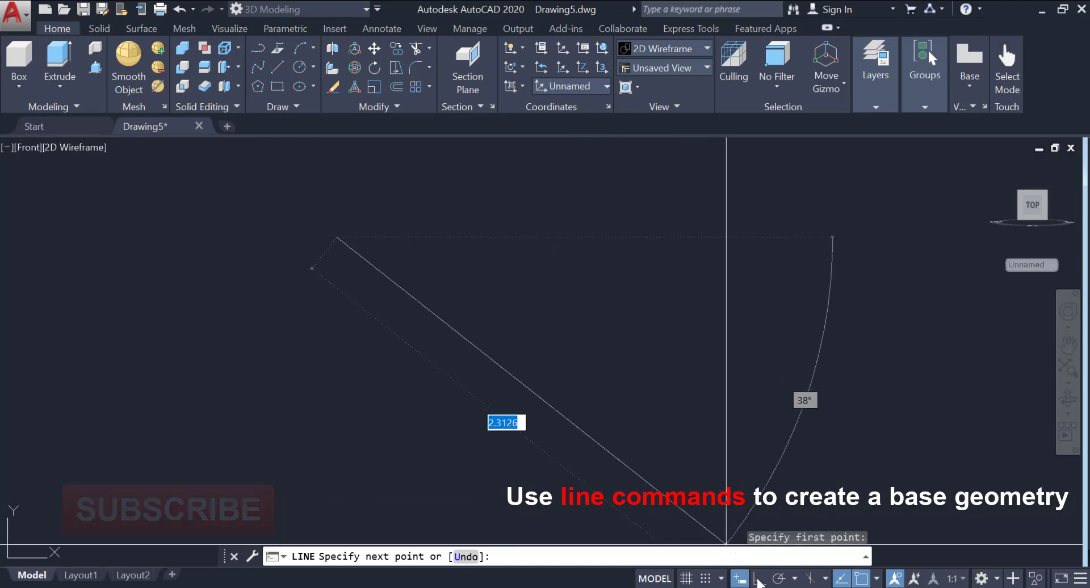
{"action": "key", "text": "F8"}
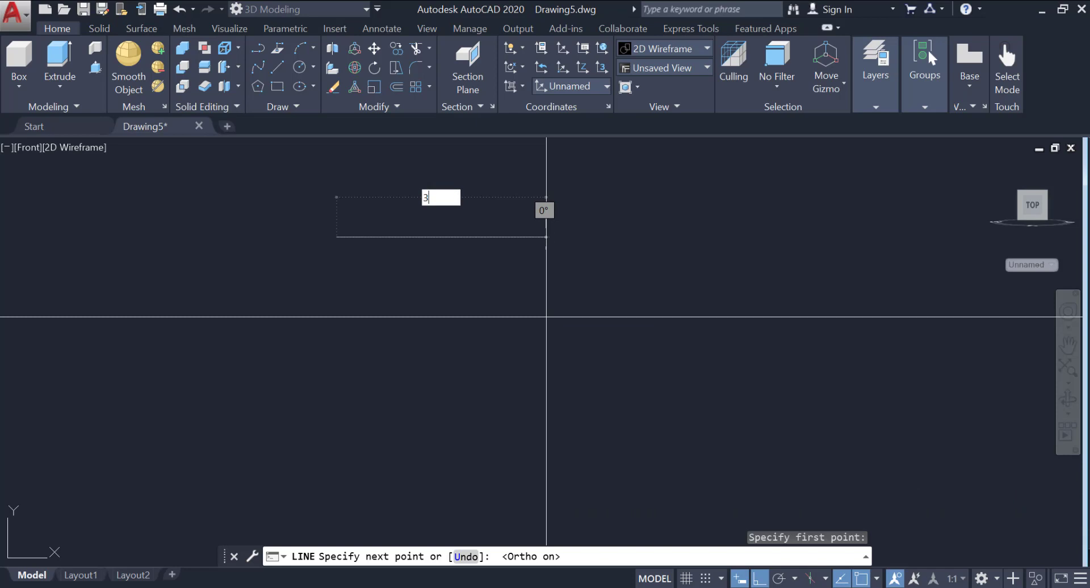
{"action": "key", "text": "Return"}
{"action": "scroll", "coordinate": [545, 295], "scroll_direction": "down", "scroll_amount": 5}
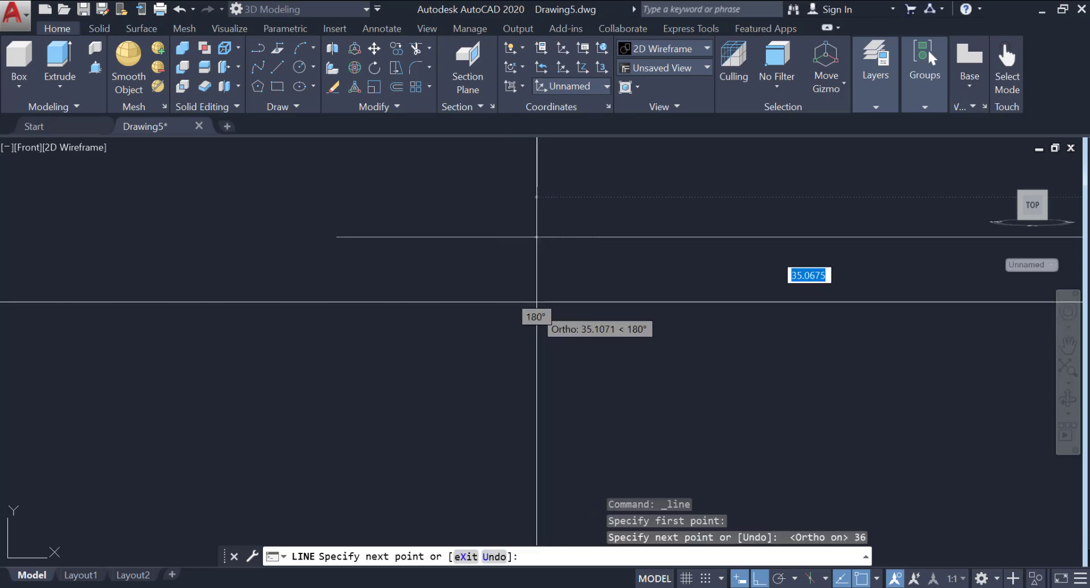
{"action": "scroll", "coordinate": [545, 298], "scroll_direction": "down", "scroll_amount": 5}
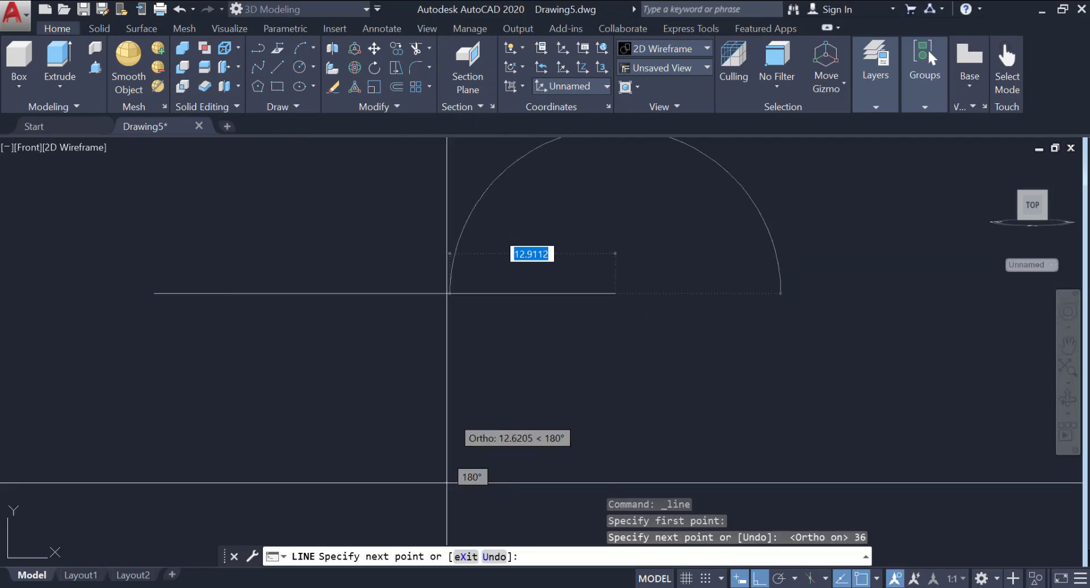
{"action": "scroll", "coordinate": [443, 295], "scroll_direction": "up", "scroll_amount": 5}
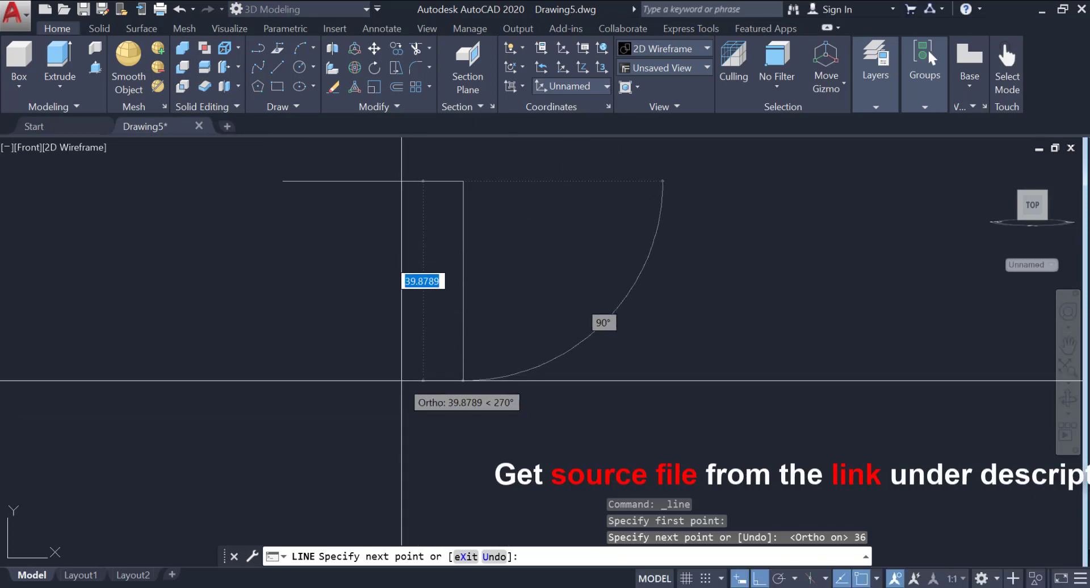
{"action": "key", "text": "Return"}
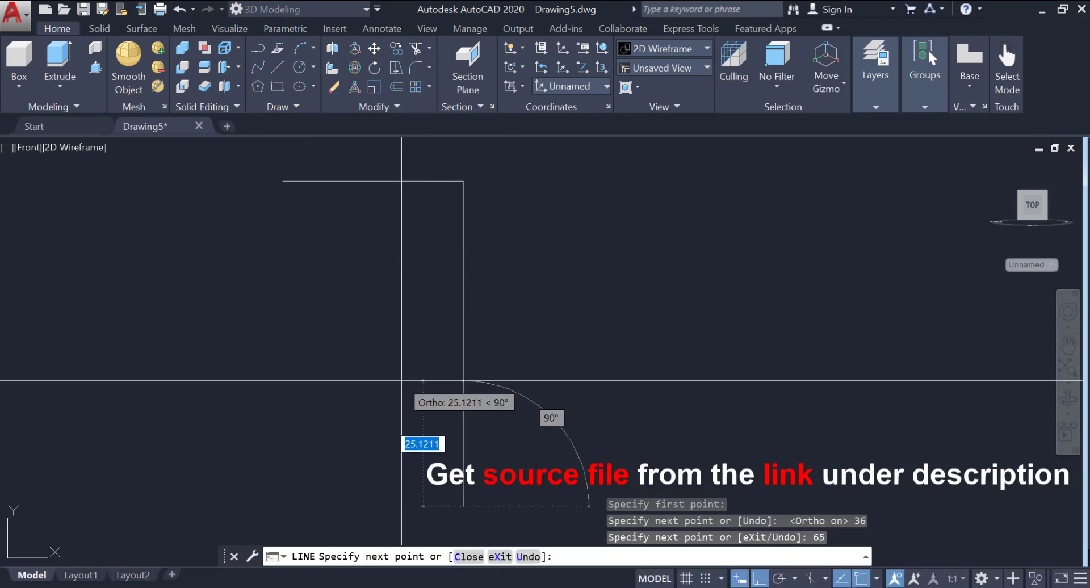
- Continue the outline with a horizontal line 109 units to the right from the lower end of the 65-unit line
{"action": "middle_click_drag", "start_coordinate": [754, 276], "coordinate": [595, 204]}
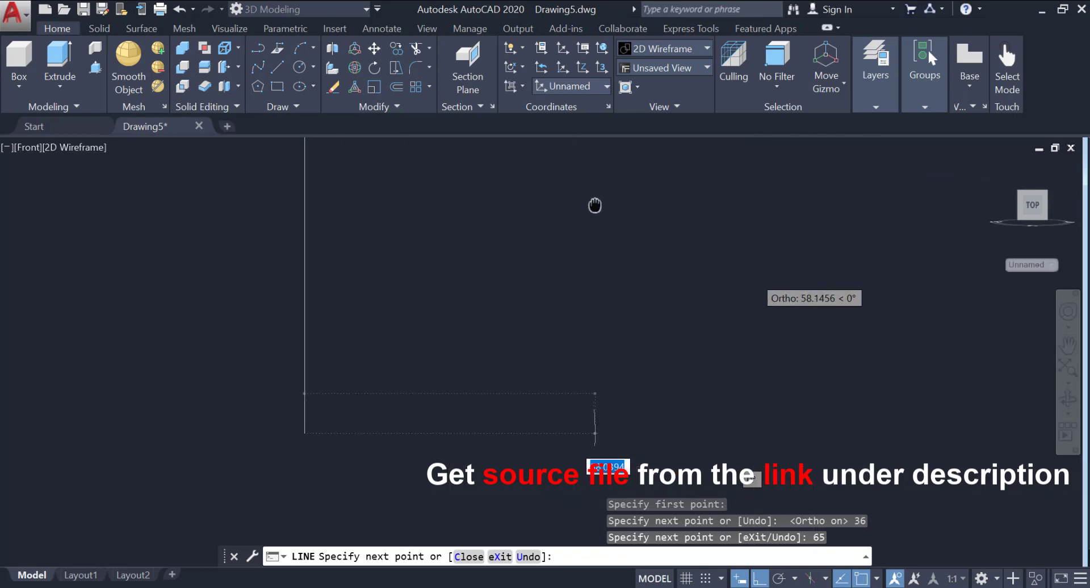
{"action": "type", "text": "1"}
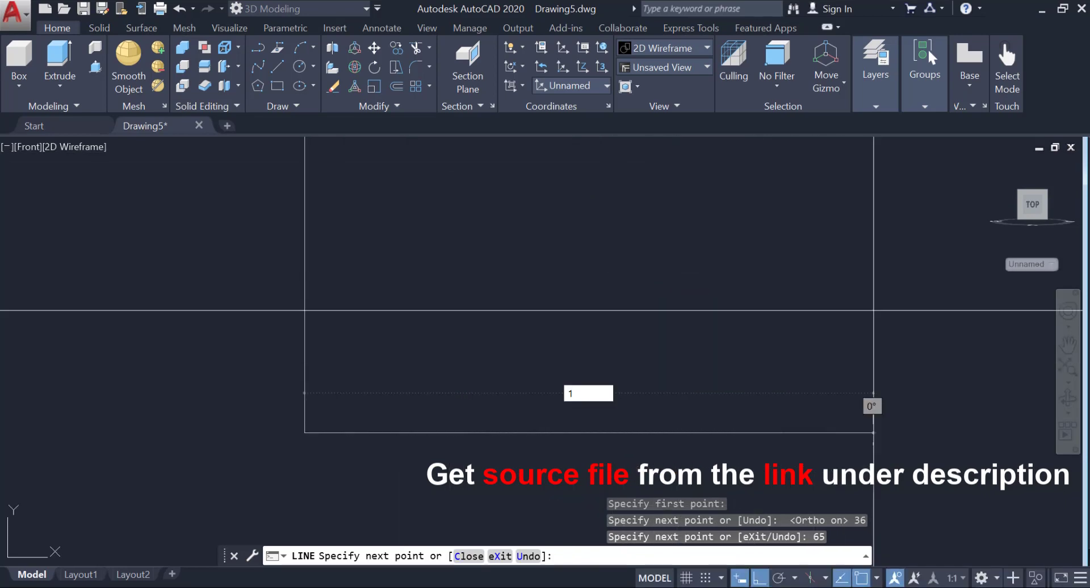
{"action": "type", "text": "09"}
{"action": "key", "text": "Return"}
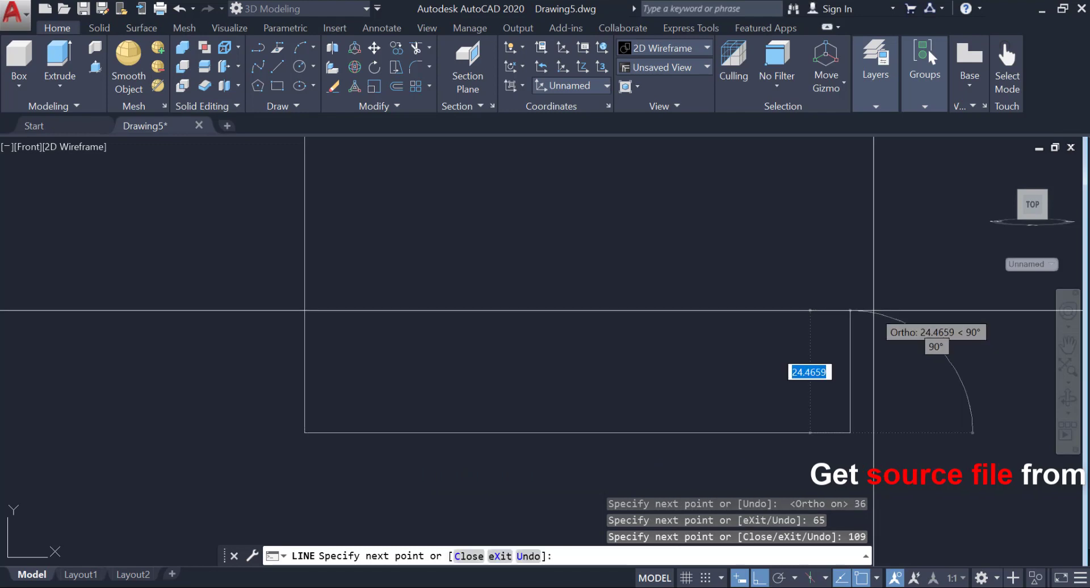
- Continue the outline 25 units down, 70 units to the left and 6 units up
{"action": "middle_click_drag", "start_coordinate": [850, 436], "coordinate": [782, 283]}
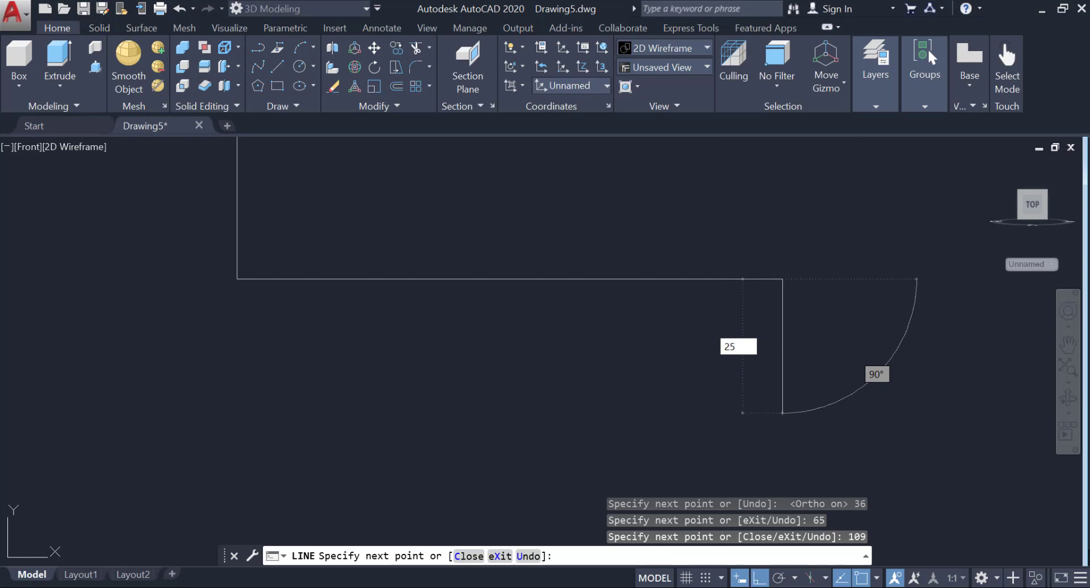
{"action": "type", "text": "25"}
{"action": "key", "text": "Return"}
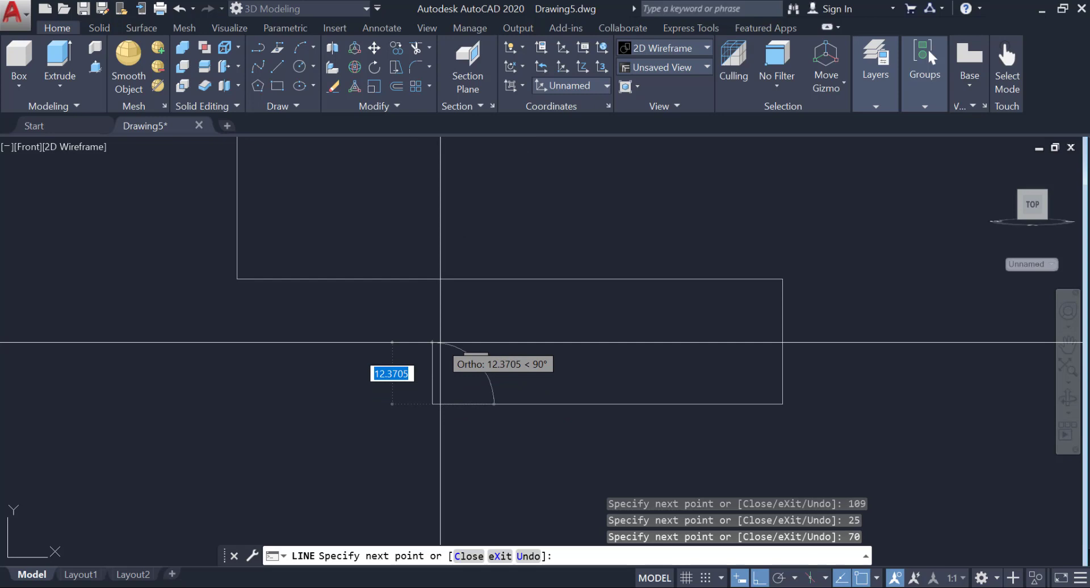
{"action": "key", "text": "Return"}
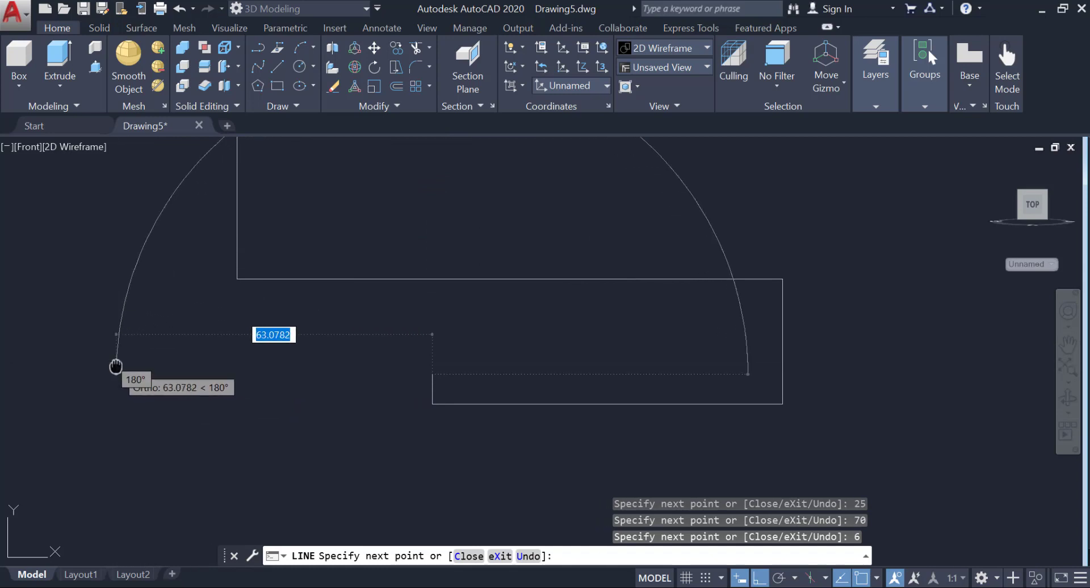
- Close the outline with a horizontal line left to below the first point and a vertical line up to it
{"action": "middle_click_drag", "start_coordinate": [116, 366], "coordinate": [202, 418]}
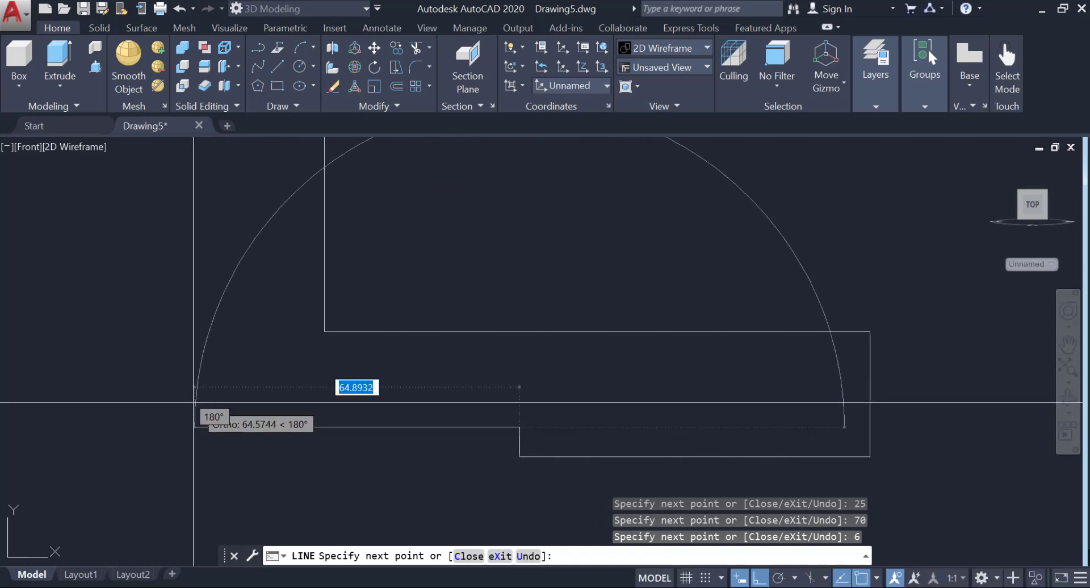
{"action": "scroll", "coordinate": [187, 401], "scroll_direction": "down", "scroll_amount": 2}
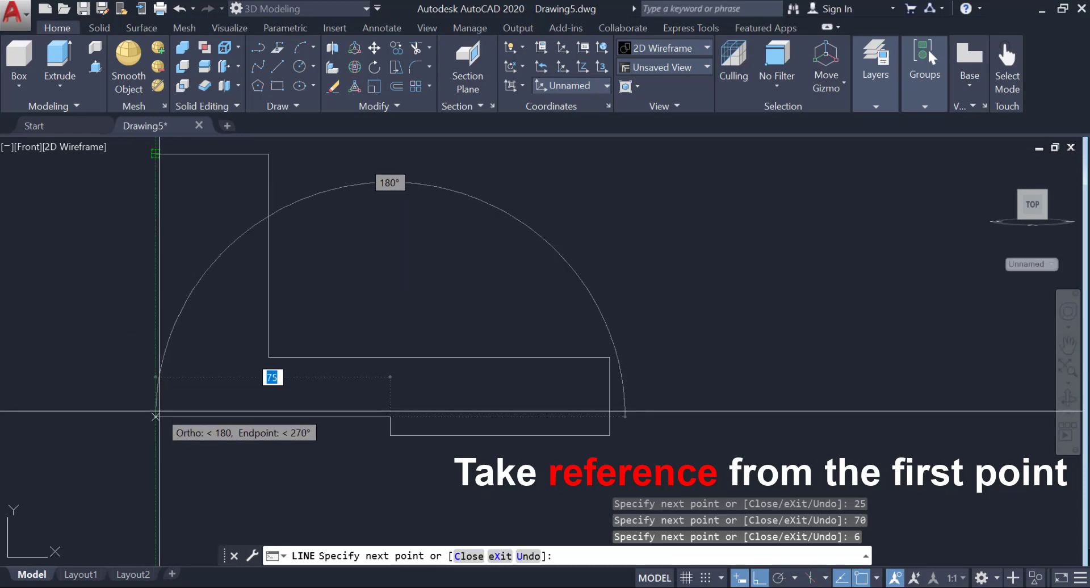
{"action": "left_click", "coordinate": [155, 417]}
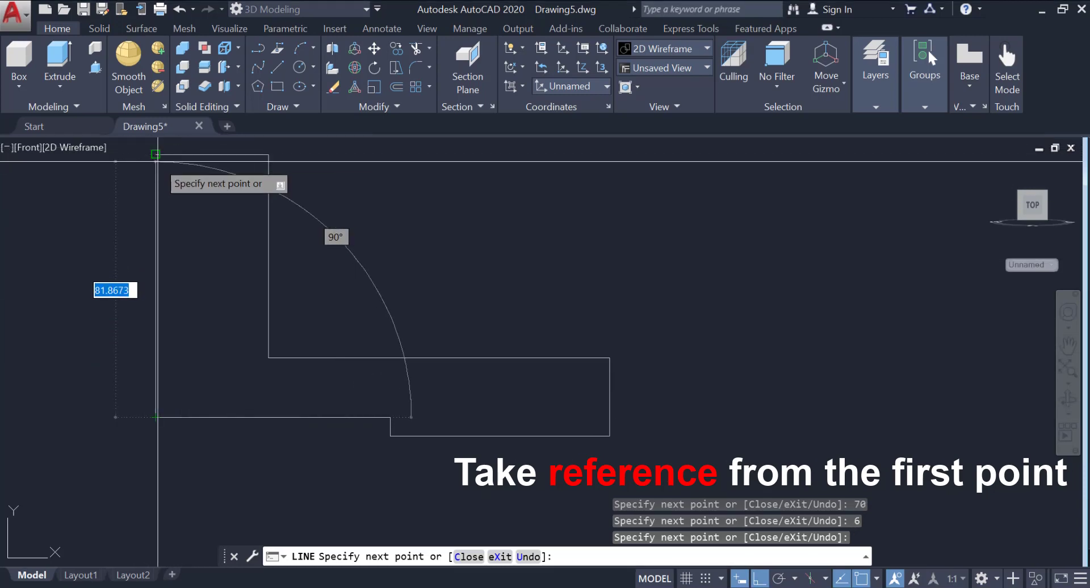
{"action": "left_click", "coordinate": [157, 157]}
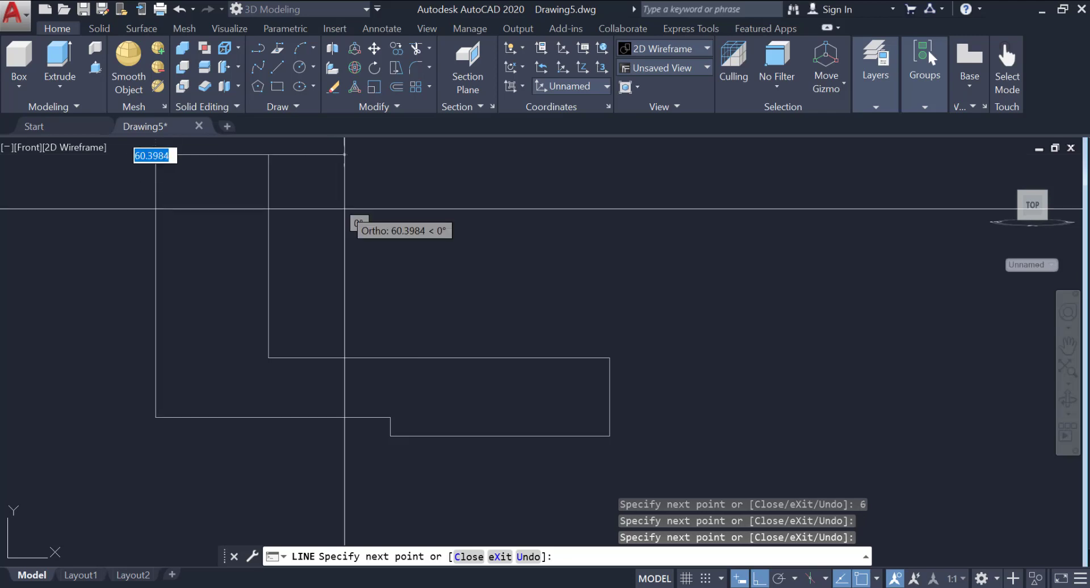
{"action": "key", "text": "Return"}
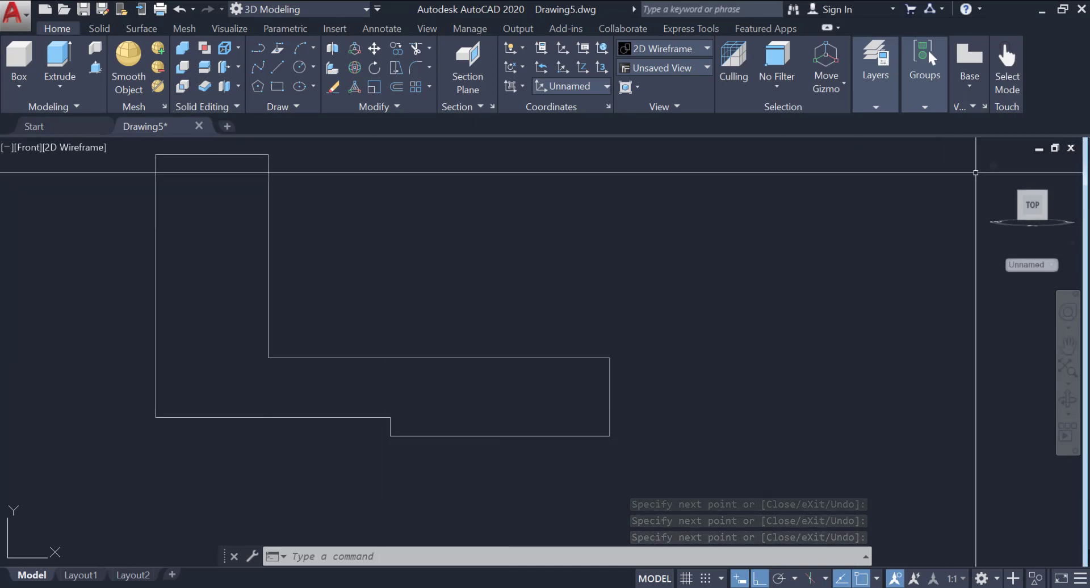
- Switch to an isometric view and erase the outline's lower horizontal line between the tall vertical edge and the small notch
{"action": "left_click", "coordinate": [994, 162]}
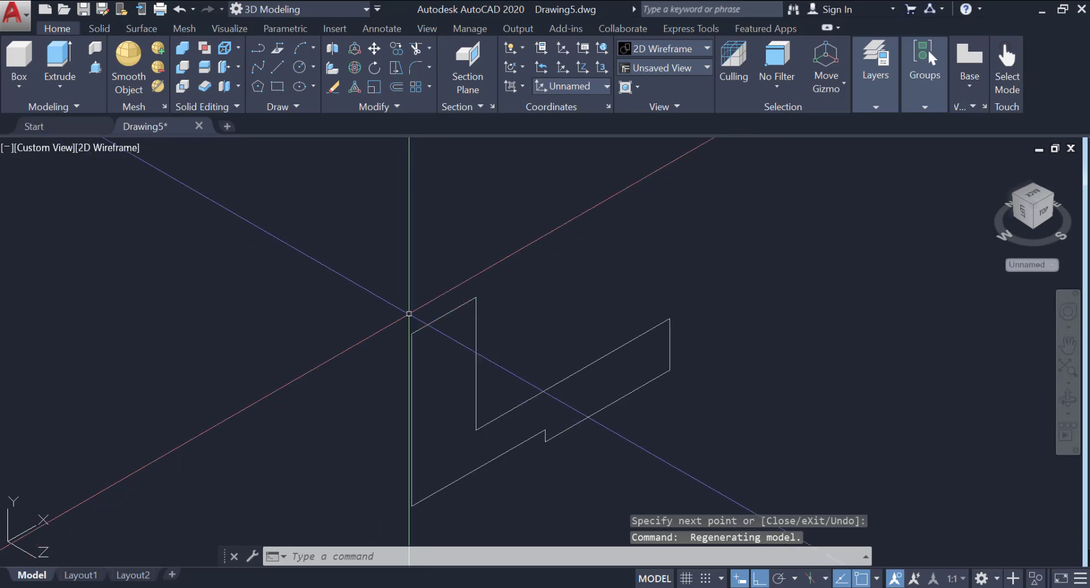
{"action": "left_click", "coordinate": [370, 291]}
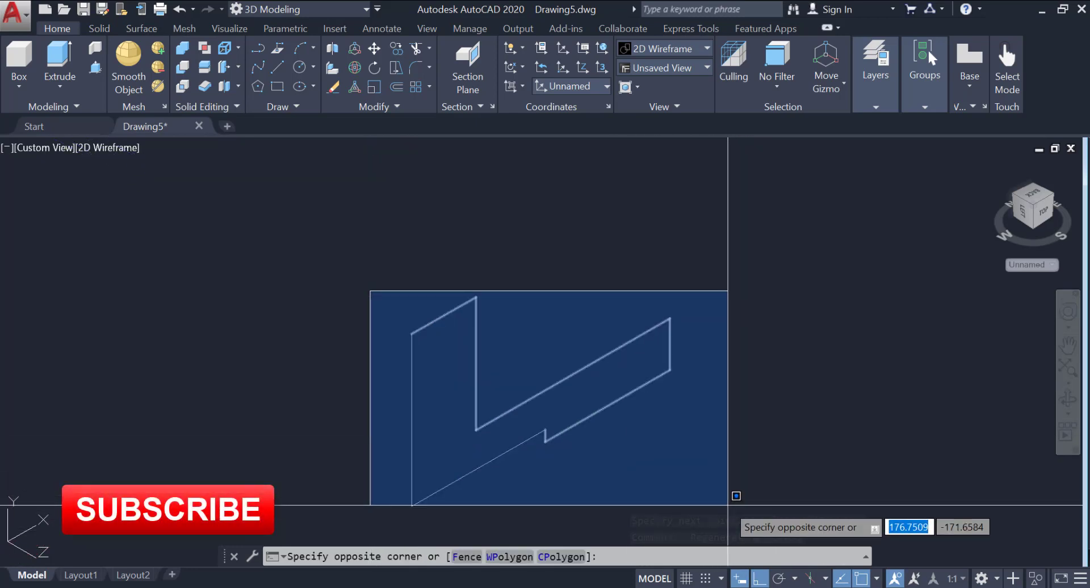
{"action": "key", "text": "Escape"}
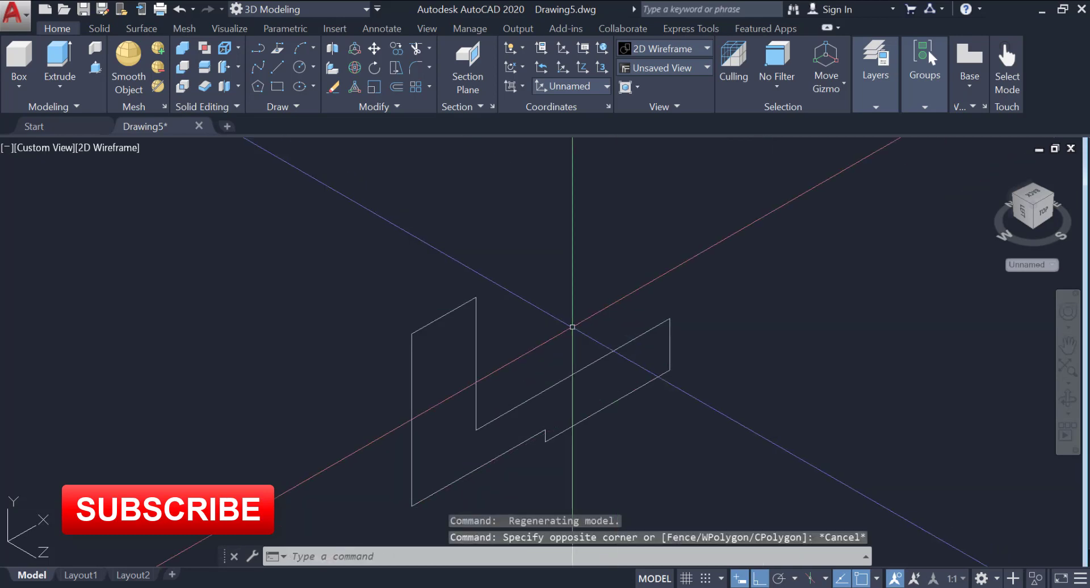
{"action": "scroll", "coordinate": [483, 304], "scroll_direction": "down", "scroll_amount": 3}
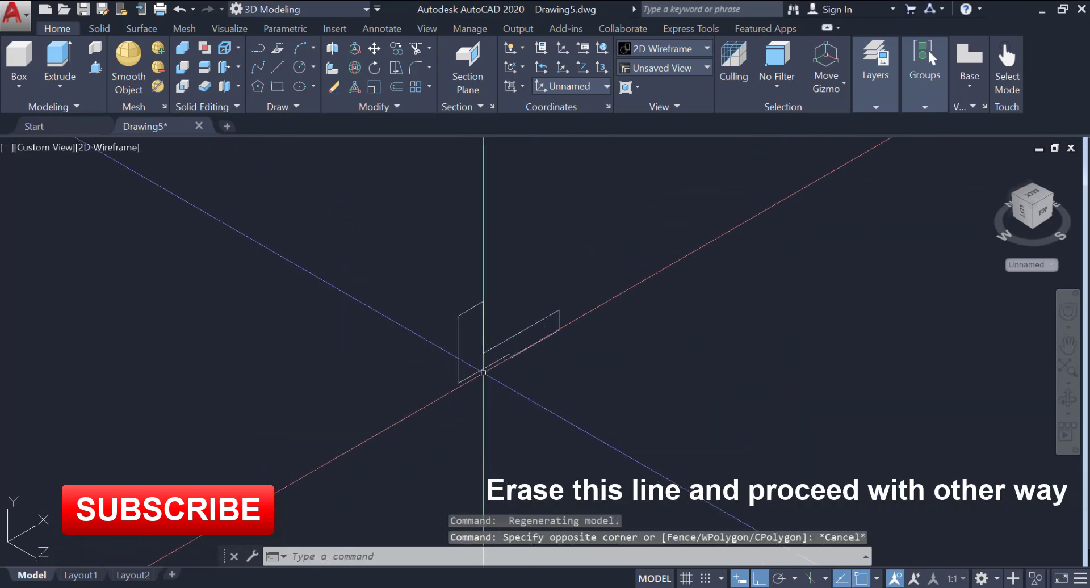
{"action": "left_click", "coordinate": [483, 371]}
{"action": "key", "text": "Return"}
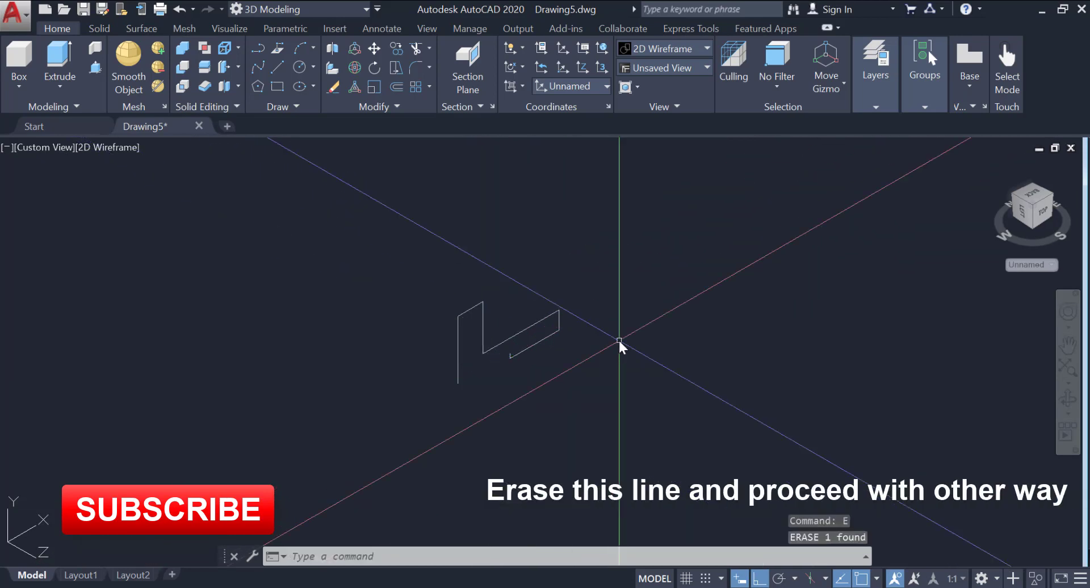
- In the front view, extend the tall vertical edge down to the base level and join it to the notch line's lower end
{"action": "left_click", "coordinate": [278, 67]}
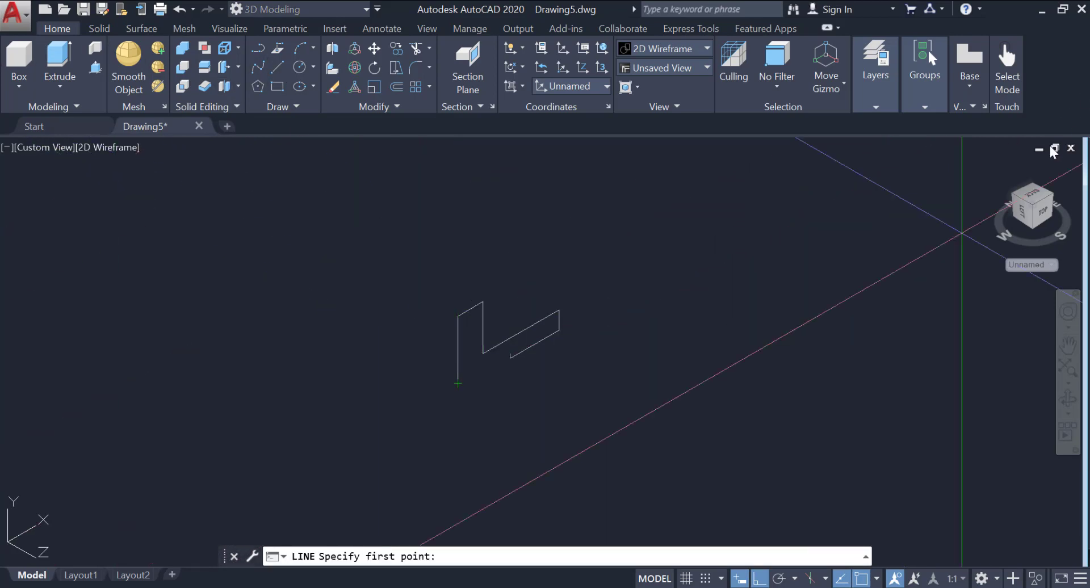
{"action": "left_click", "coordinate": [1047, 218]}
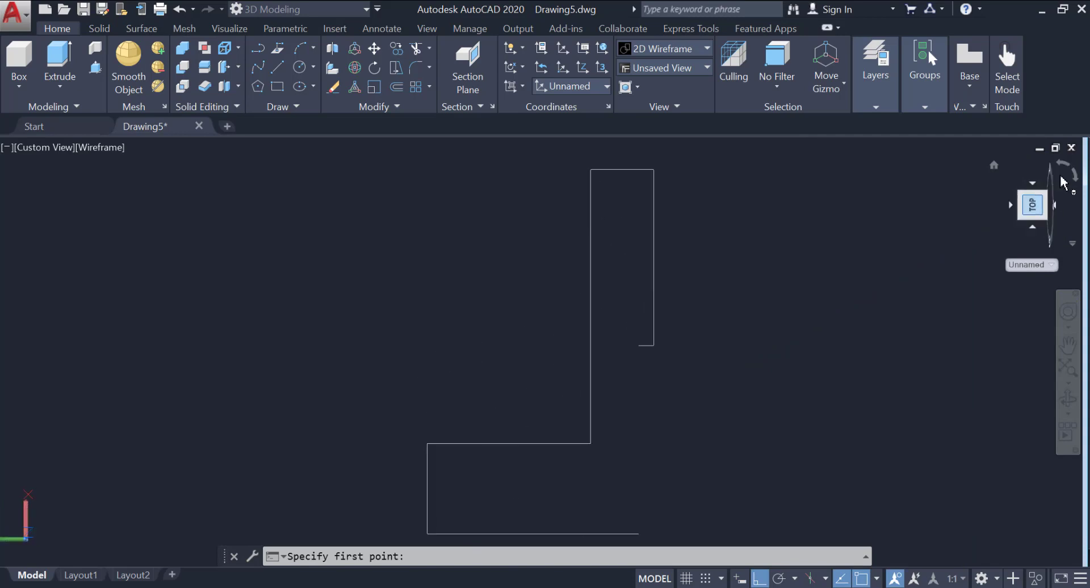
{"action": "left_click", "coordinate": [1012, 199]}
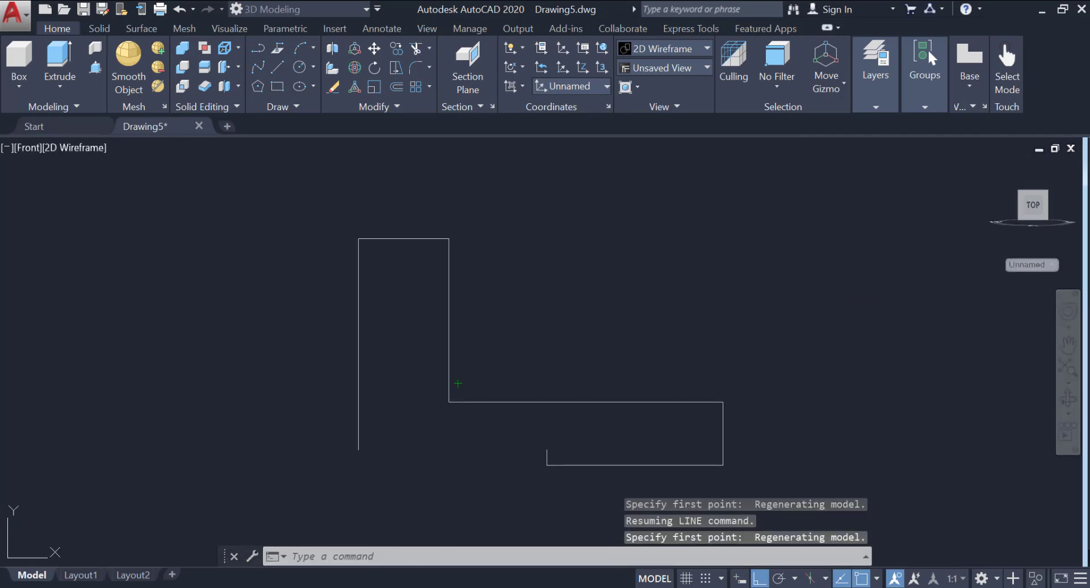
{"action": "left_click", "coordinate": [359, 450]}
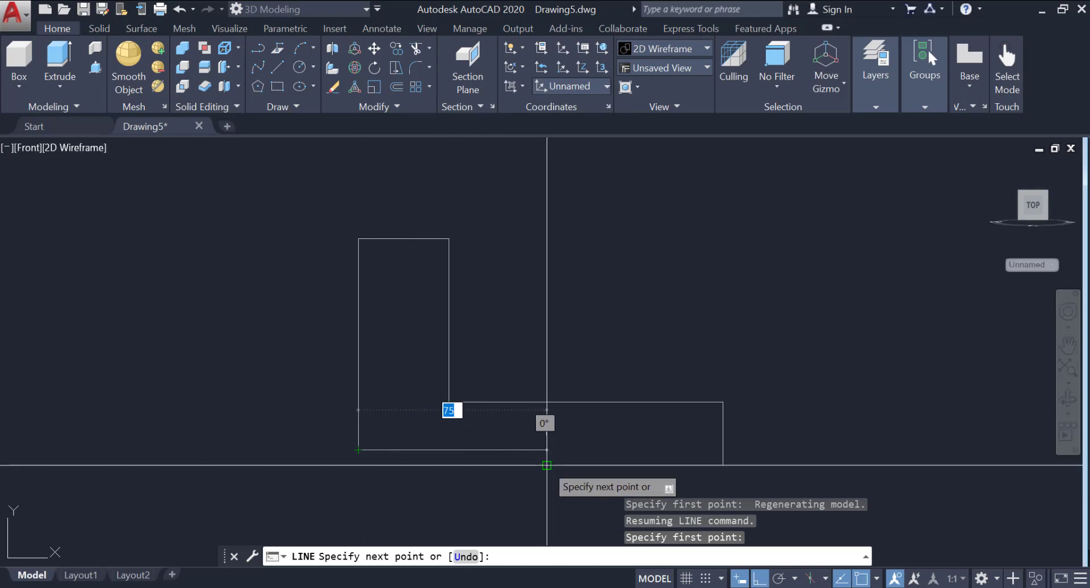
{"action": "left_click", "coordinate": [359, 466]}
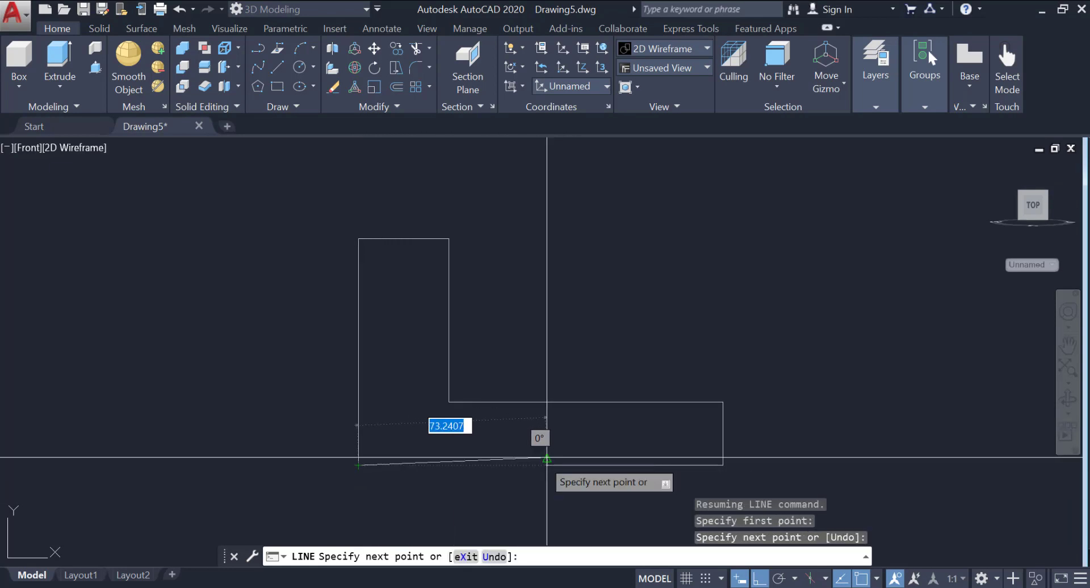
{"action": "left_click", "coordinate": [546, 465]}
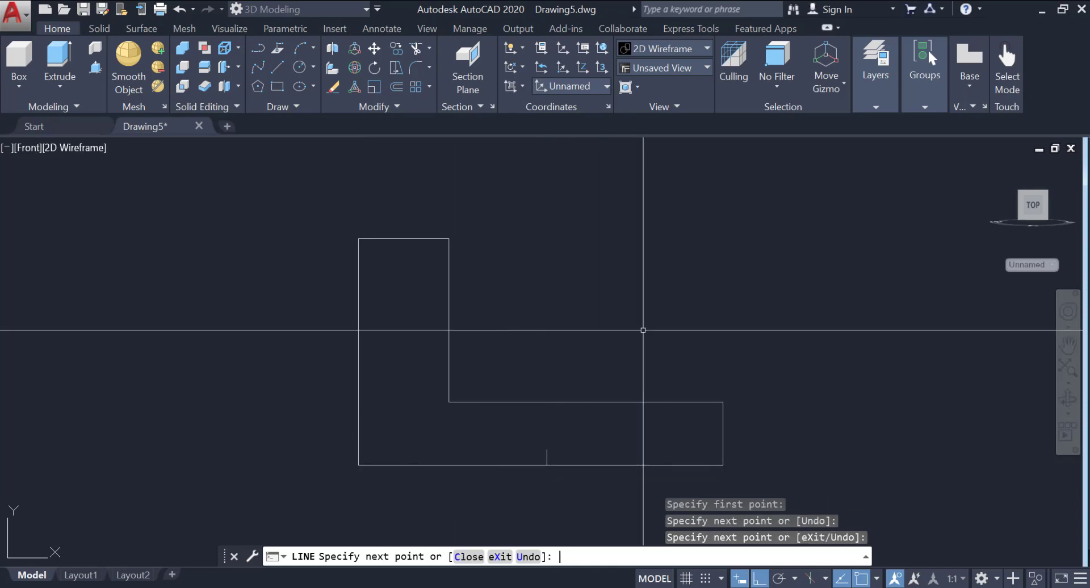
{"action": "key", "text": "Return"}
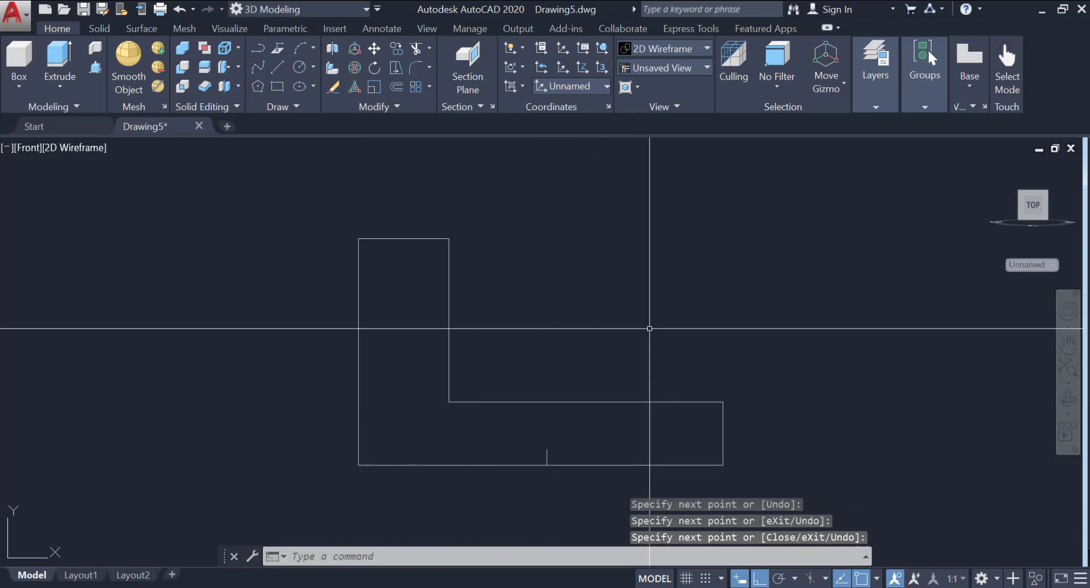
- Erase the short vertical notch line standing on the base line
{"action": "left_click", "coordinate": [336, 87]}
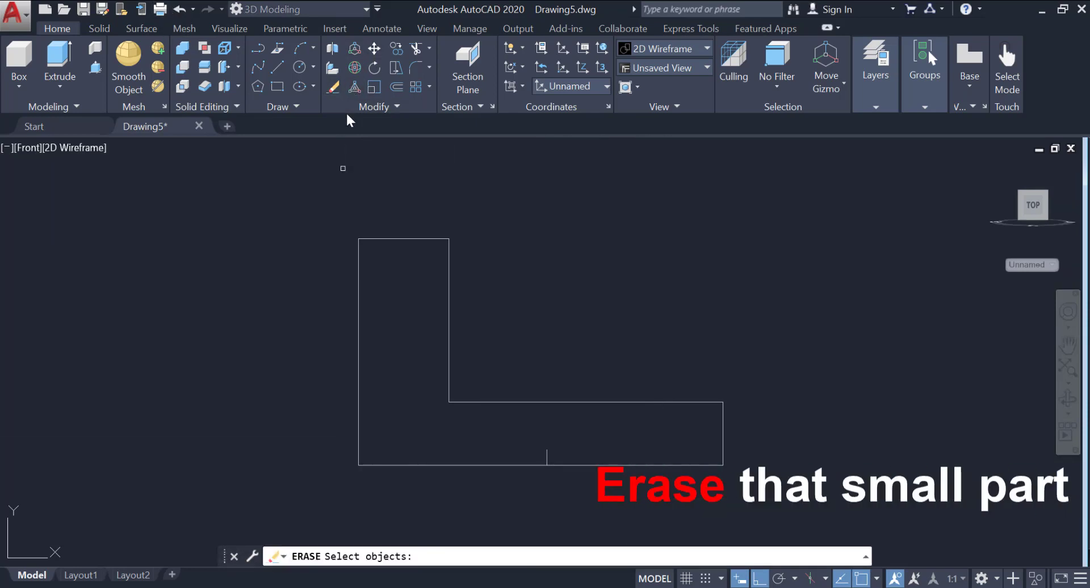
{"action": "left_click", "coordinate": [547, 459]}
{"action": "key", "text": "Return"}
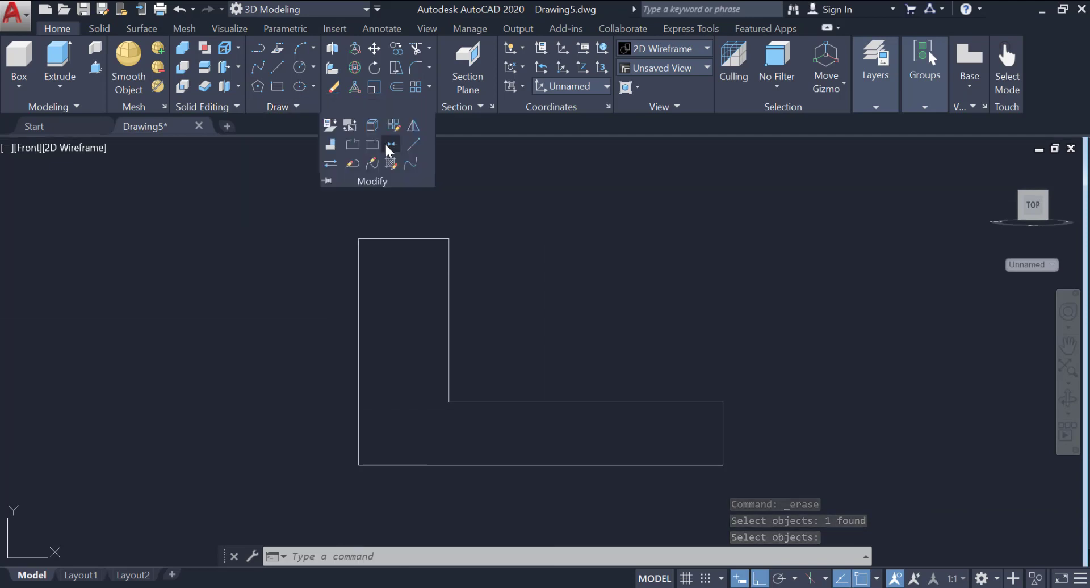
- Join all line segments of the L-shaped outline into one polyline
{"action": "left_click", "coordinate": [391, 145]}
{"action": "mouse_move", "coordinate": [301, 205]}
{"action": "left_mouse_down"}
{"action": "mouse_move", "coordinate": [616, 370]}
{"action": "mouse_move", "coordinate": [830, 502]}
{"action": "left_mouse_up"}
{"action": "left_click", "coordinate": [313, 212]}
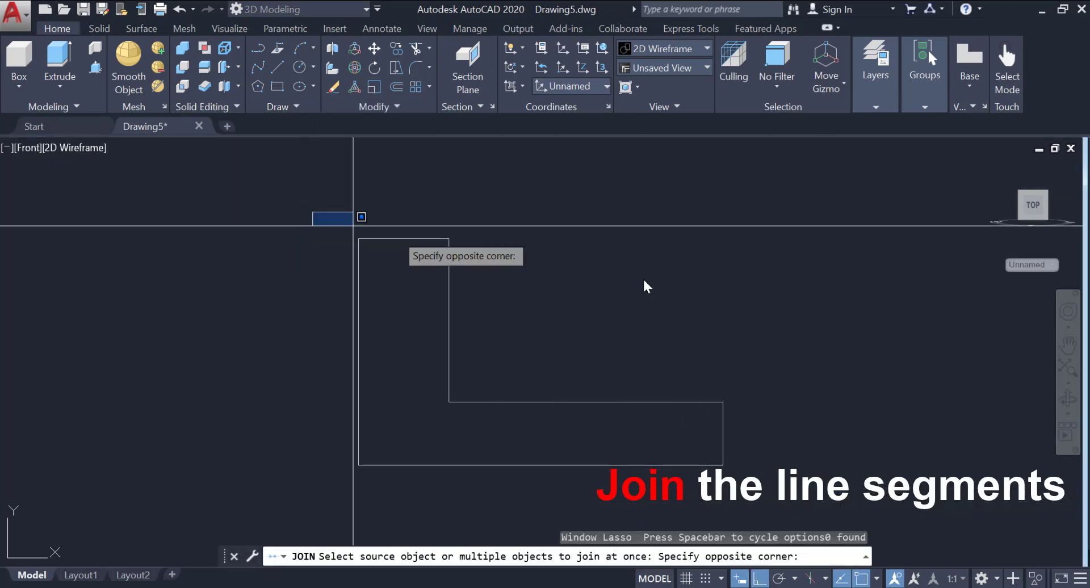
{"action": "left_click", "coordinate": [825, 499]}
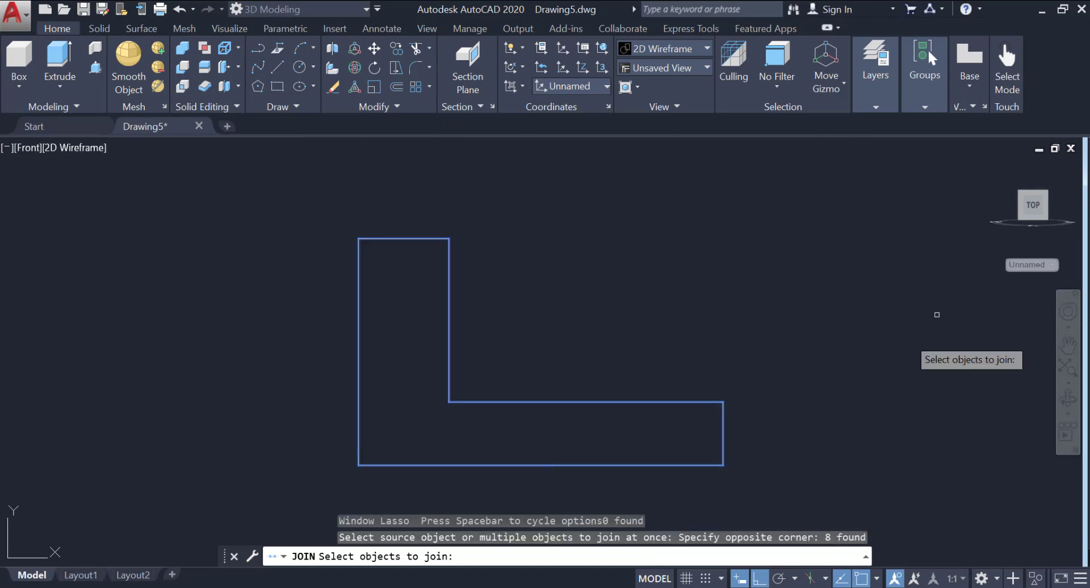
{"action": "key", "text": "Return"}
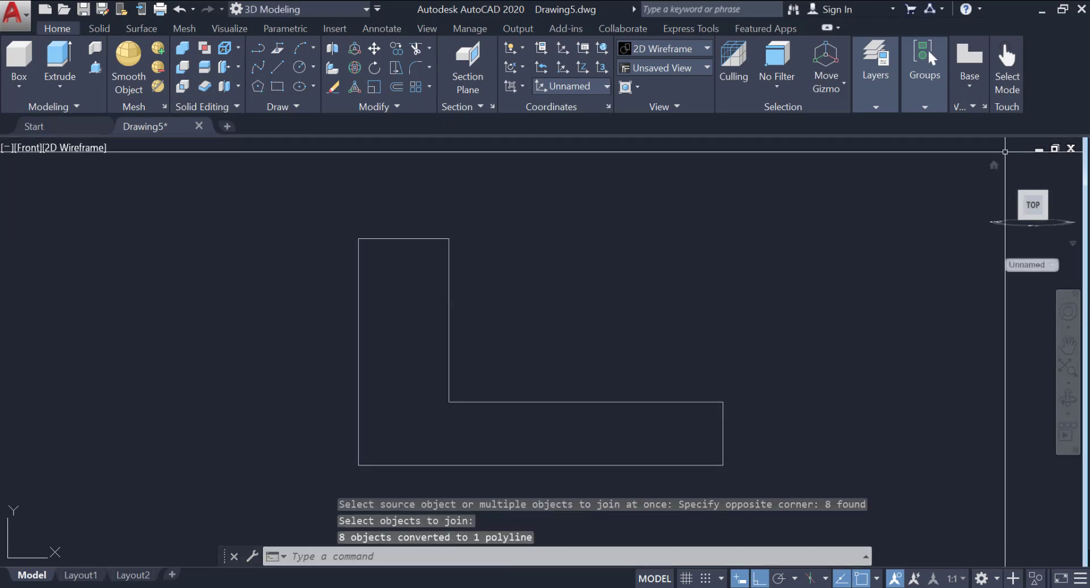
- Try to extrude the L-shaped polyline by 2 units in an isometric view, and undo the extrusion
{"action": "middle_click_drag", "start_coordinate": [928, 179], "coordinate": [321, 141], "text": "shift"}
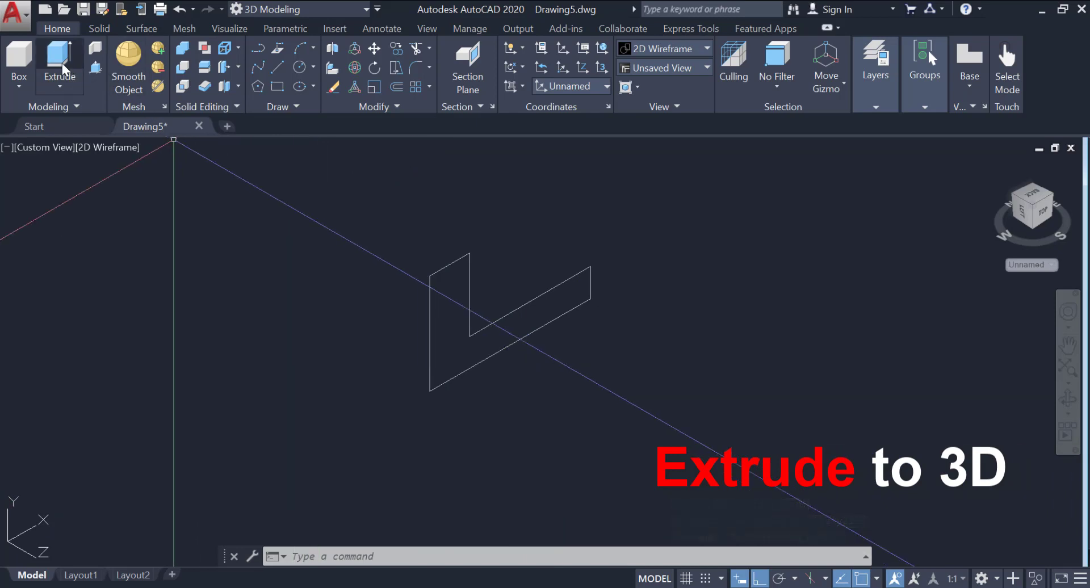
{"action": "left_click", "coordinate": [428, 296]}
{"action": "right_click", "coordinate": [441, 295]}
{"action": "left_click", "coordinate": [443, 305]}
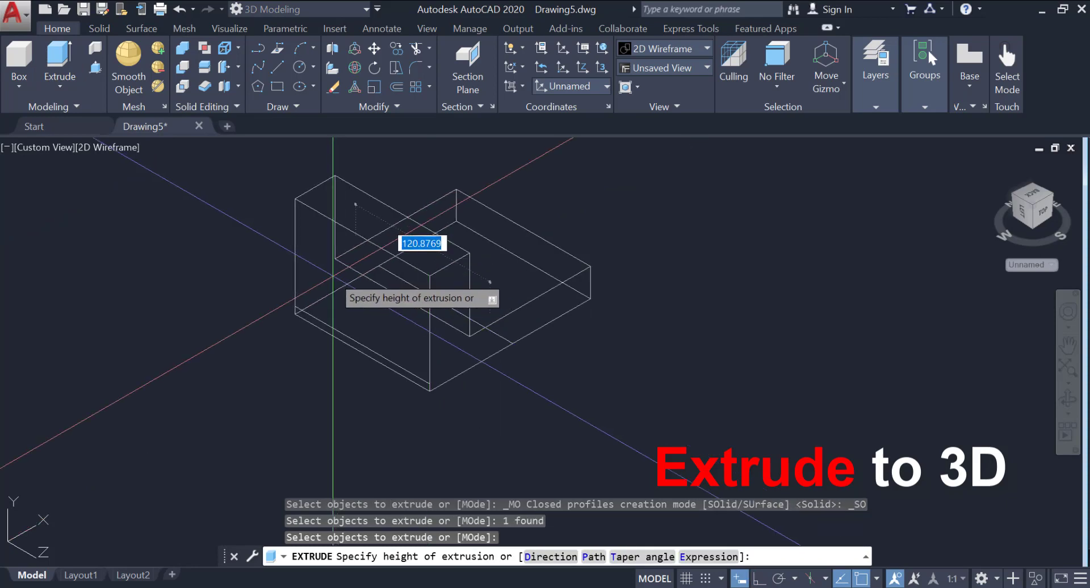
{"action": "key", "text": "Return"}
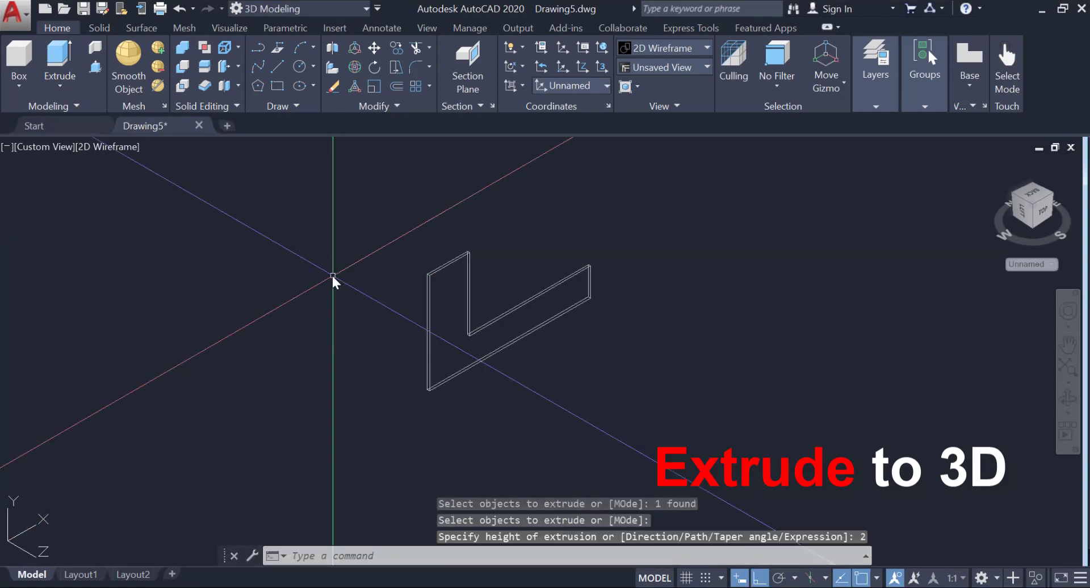
{"action": "key", "text": "ctrl+z"}
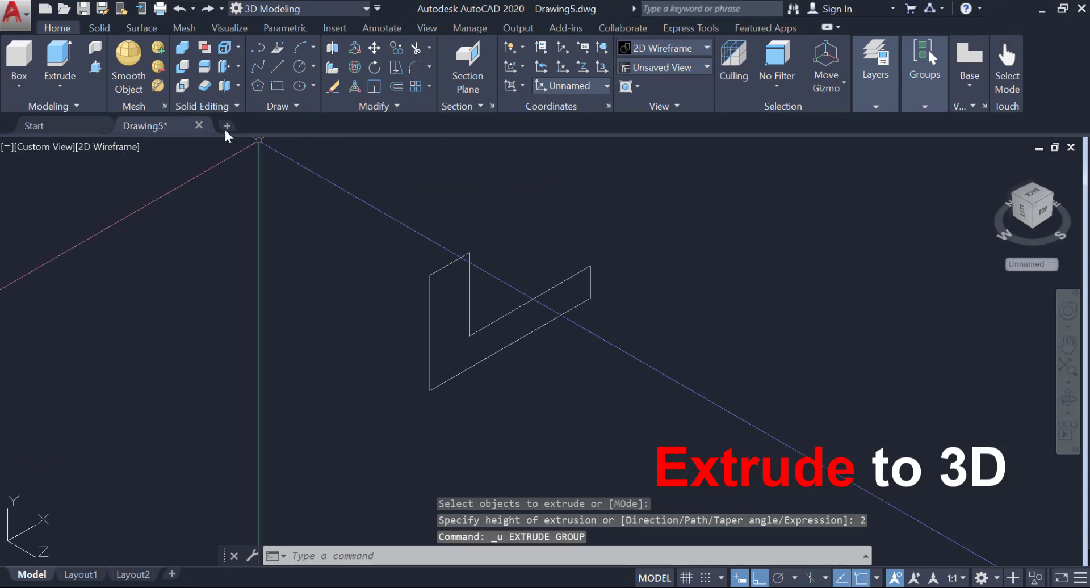
- Extrude the closed L-shaped polyline backward into a 3D solid
{"action": "left_click", "coordinate": [60, 57]}
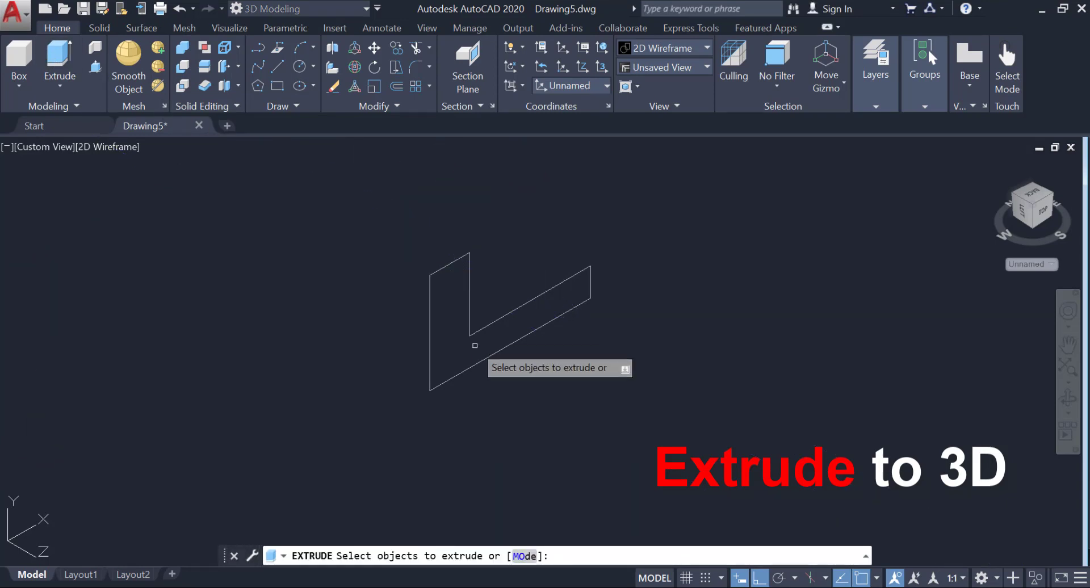
{"action": "left_click", "coordinate": [431, 319]}
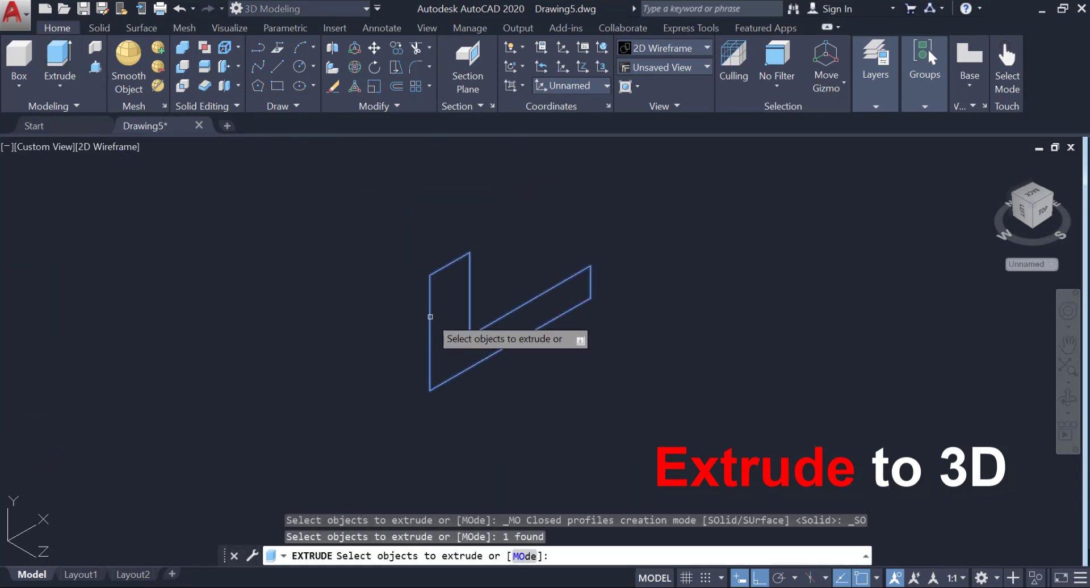
{"action": "right_click", "coordinate": [431, 319]}
{"action": "left_click", "coordinate": [457, 326]}
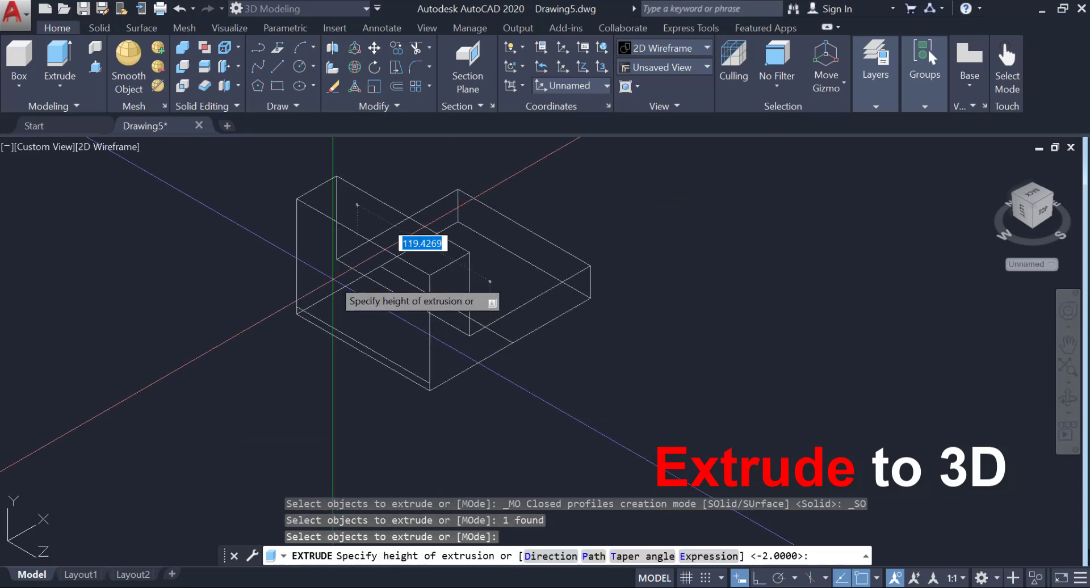
{"action": "type", "text": "2"}
{"action": "key", "text": "Return"}
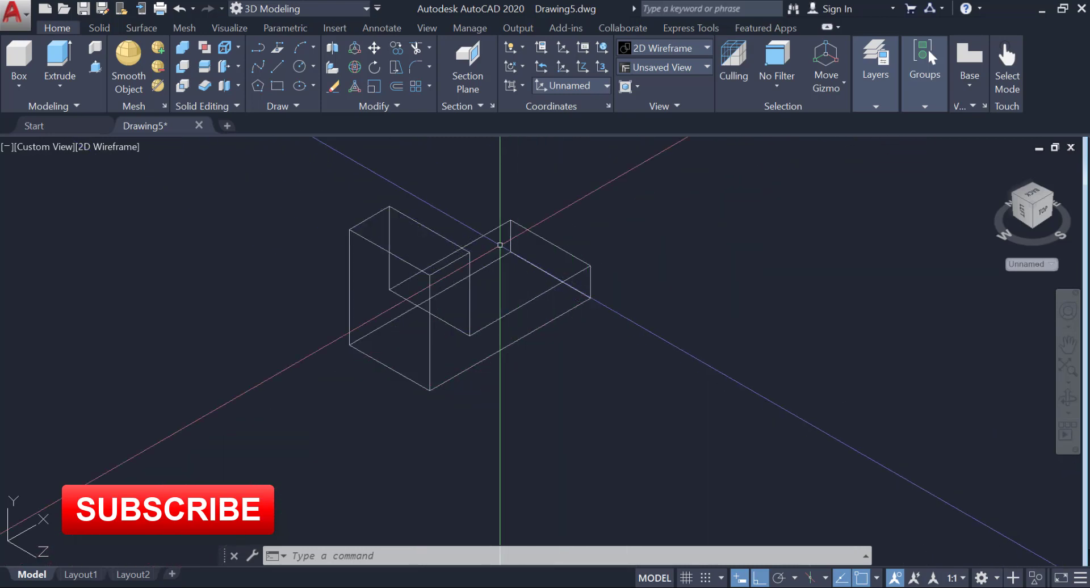
- In the front view, draw a 72-unit line along the base from the L profile's lower-left corner and a 6-unit line up from its end
{"action": "left_click", "coordinate": [274, 70]}
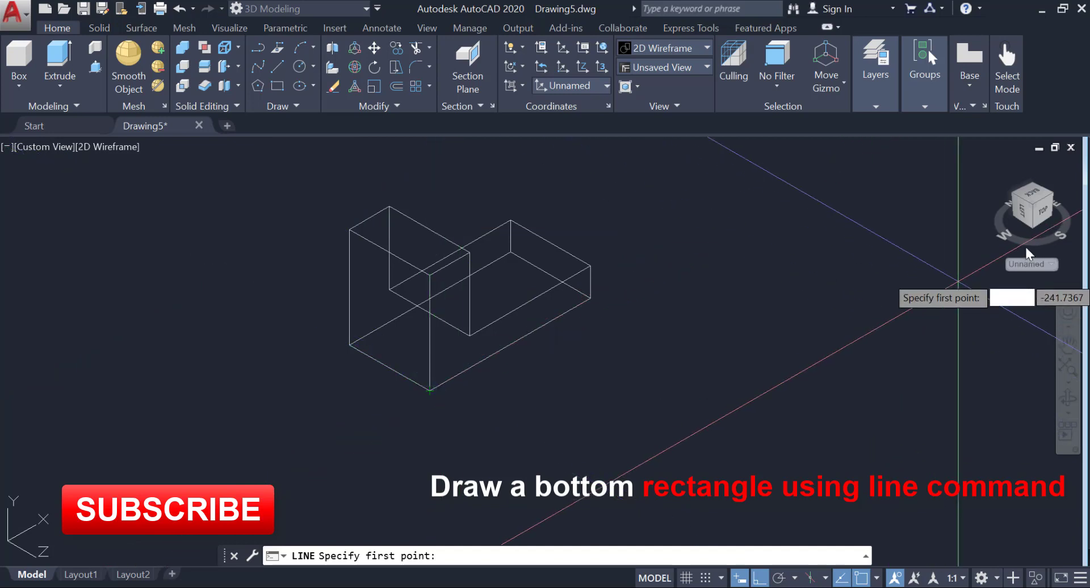
{"action": "left_click_drag", "start_coordinate": [1041, 211], "coordinate": [1028, 222]}
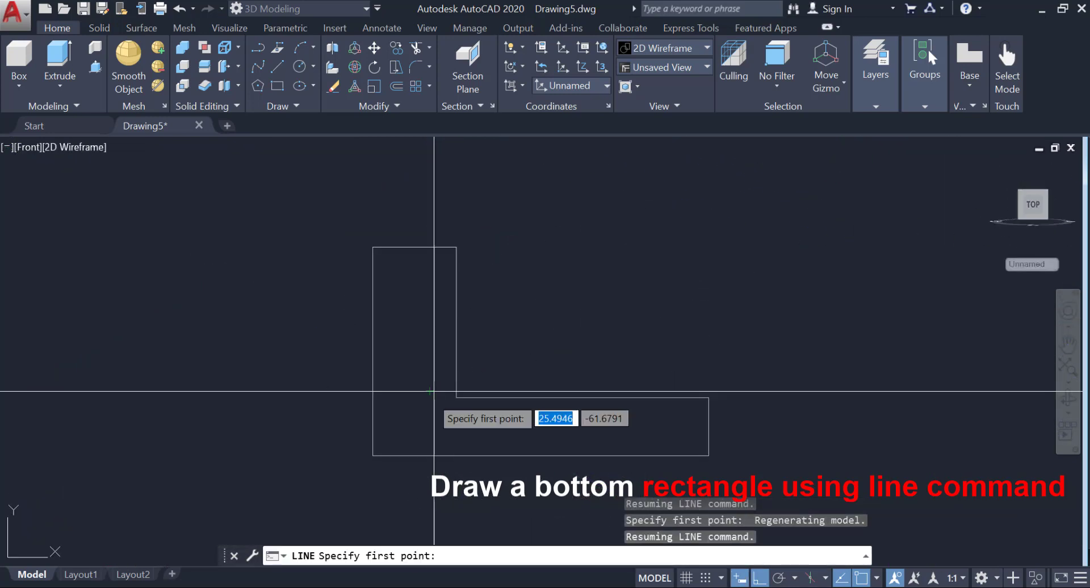
{"action": "left_click", "coordinate": [372, 455]}
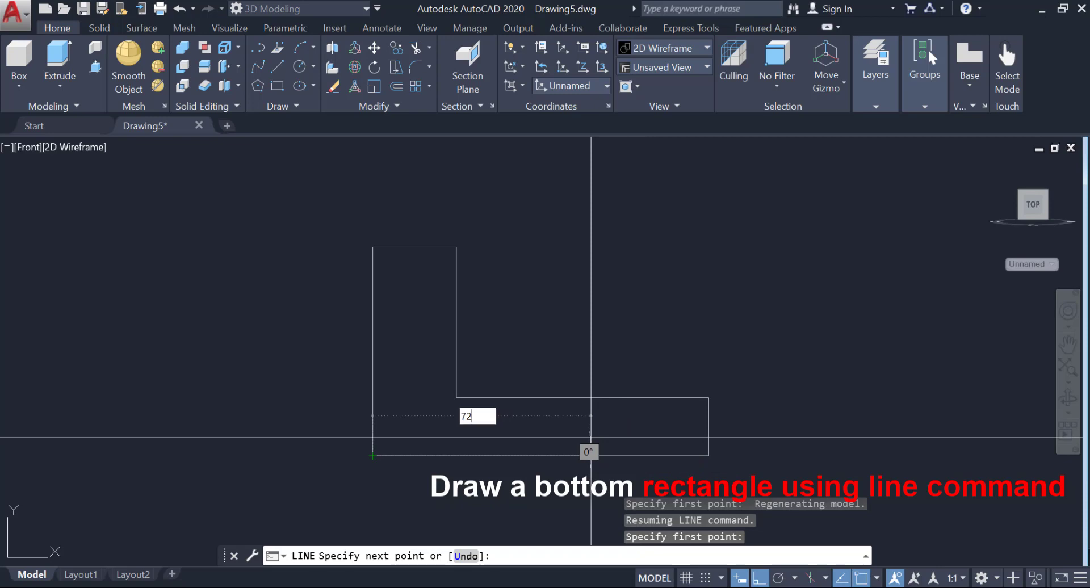
{"action": "type", "text": "72"}
{"action": "key", "text": "Return"}
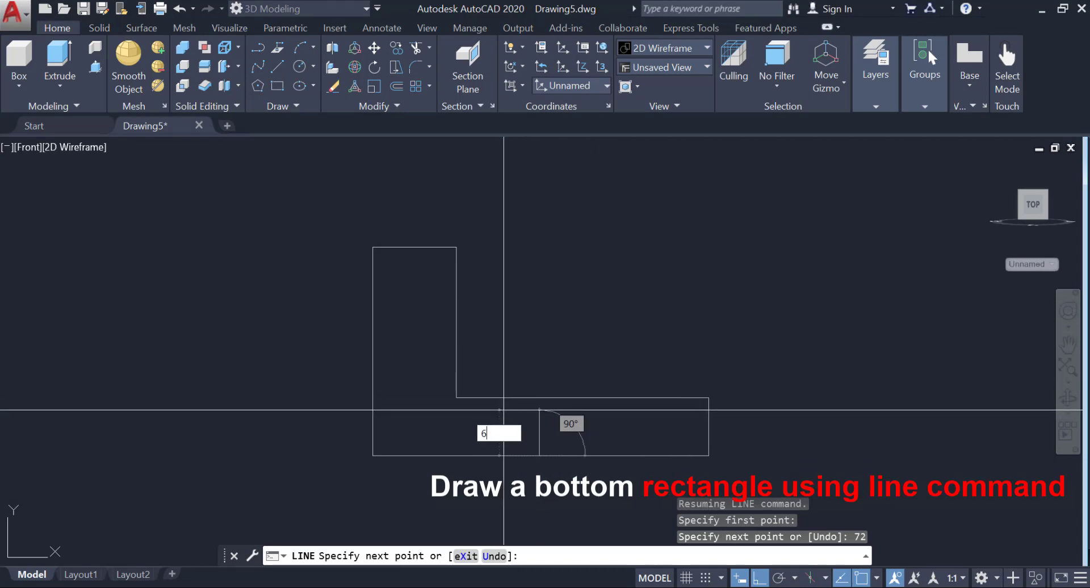
{"action": "type", "text": "6"}
{"action": "key", "text": "Return"}
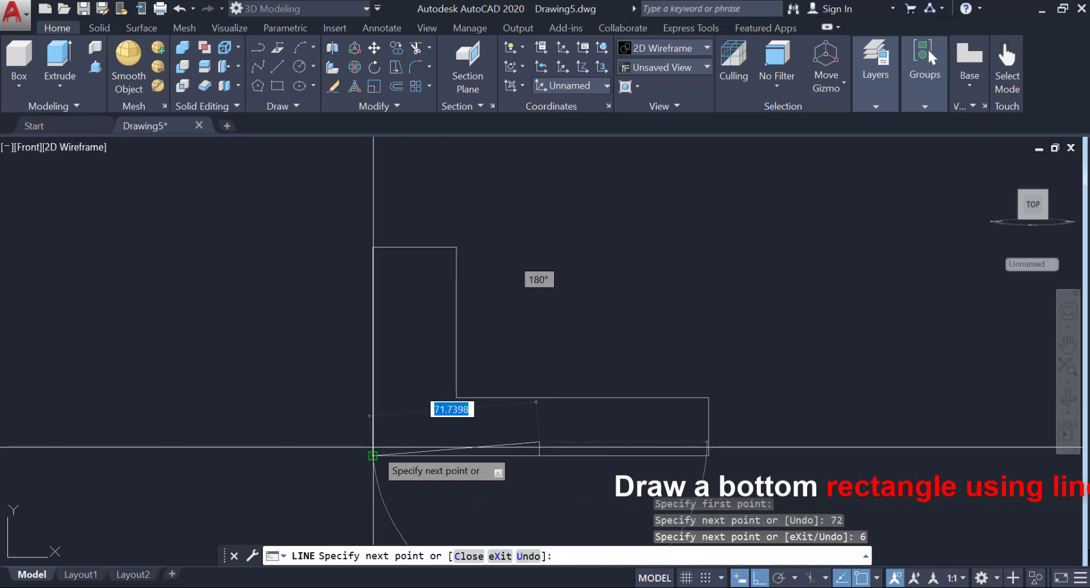
- Complete the bottom rectangle with a 72-unit line back toward the L's outer vertical edge and a line down to the starting corner
{"action": "scroll", "coordinate": [364, 434], "scroll_direction": "up", "scroll_amount": 5}
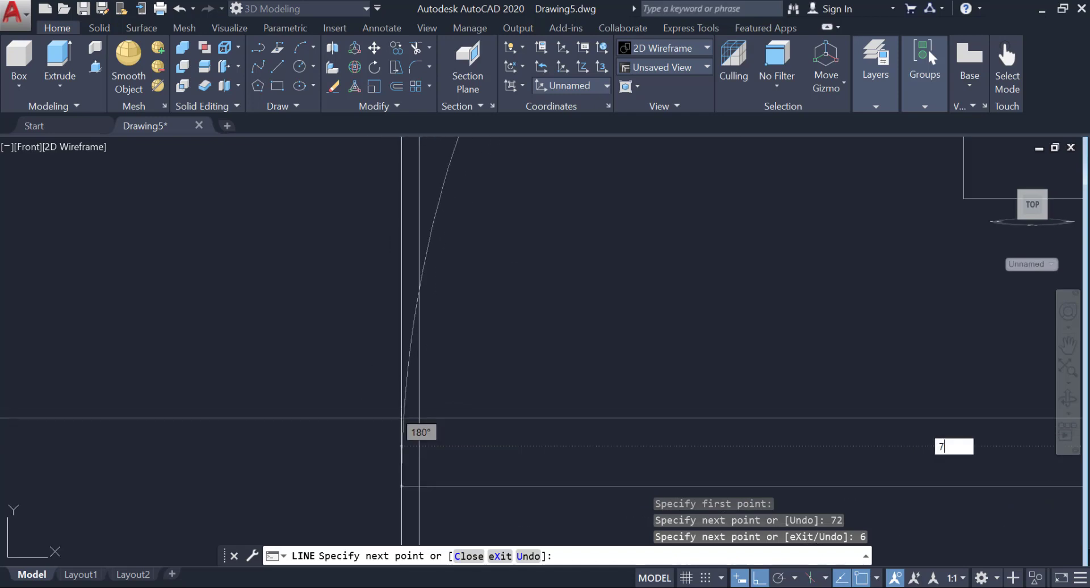
{"action": "type", "text": "72"}
{"action": "key", "text": "Return"}
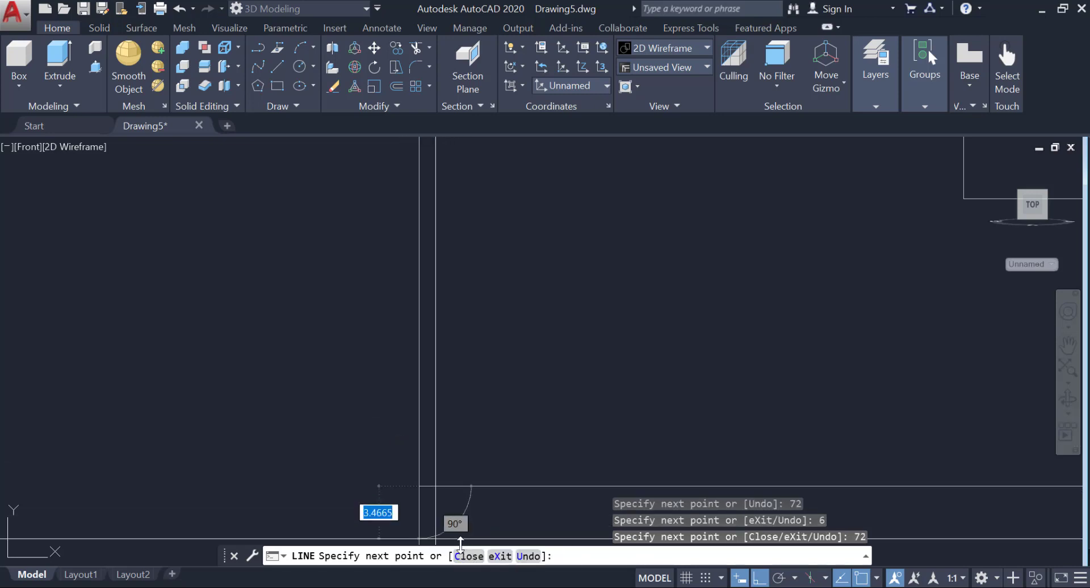
{"action": "mouse_move", "coordinate": [419, 512]}
{"action": "middle_mouse_down"}
{"action": "mouse_move", "coordinate": [398, 383]}
{"action": "mouse_move", "coordinate": [329, 255]}
{"action": "middle_mouse_up"}
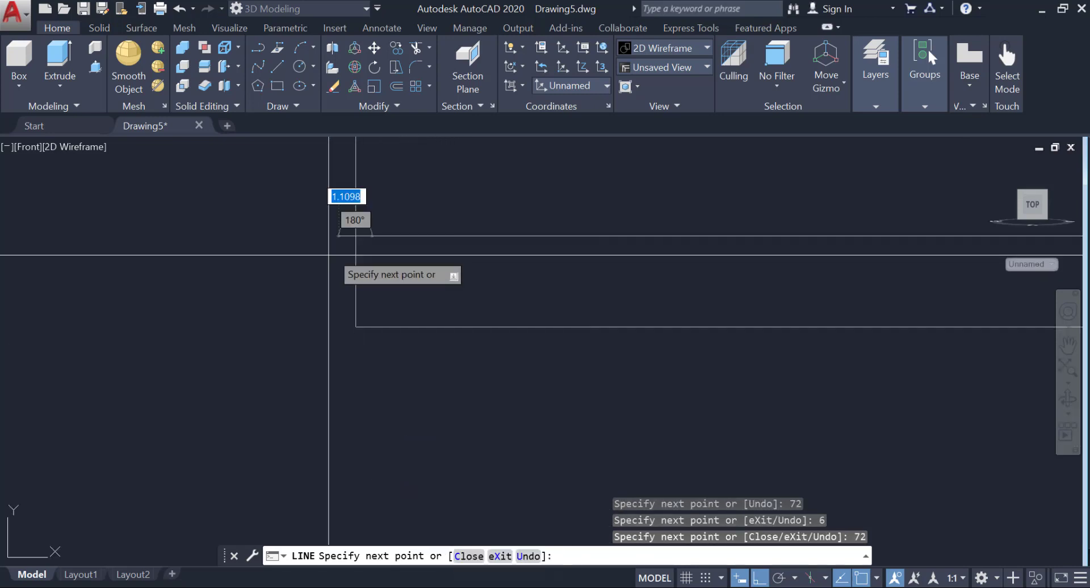
{"action": "left_click", "coordinate": [356, 327]}
{"action": "key", "text": "Return"}
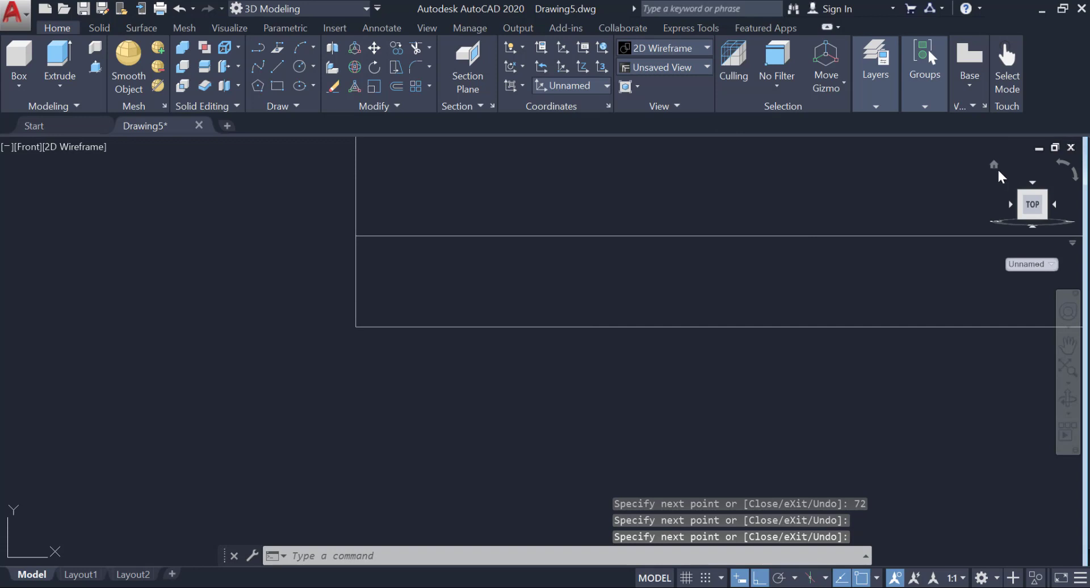
{"action": "left_click", "coordinate": [996, 168]}
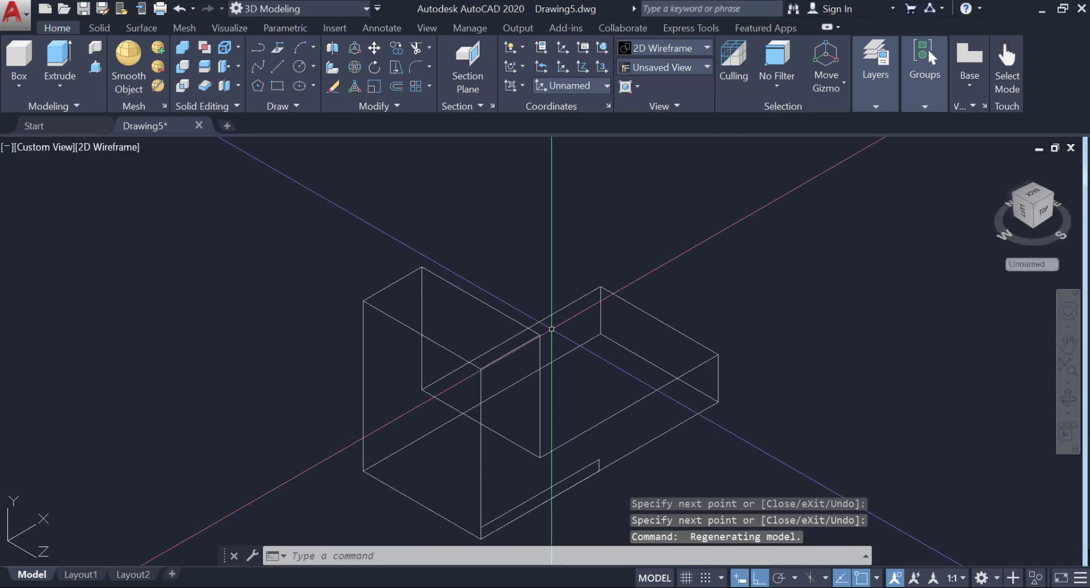
{"action": "middle_click_drag", "start_coordinate": [552, 329], "coordinate": [524, 236]}
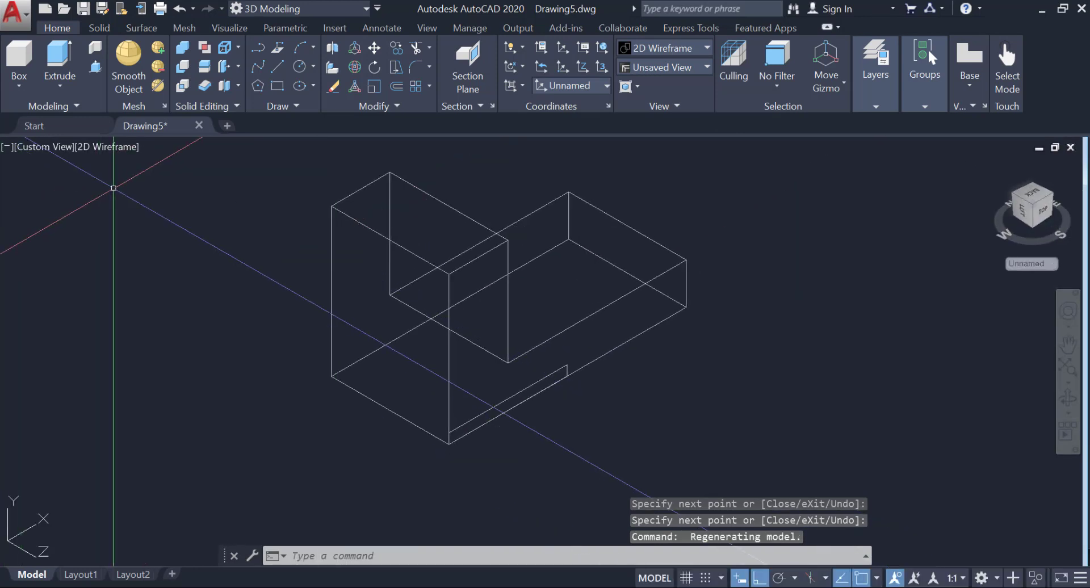
{"action": "left_click", "coordinate": [67, 78]}
{"action": "left_click", "coordinate": [483, 413]}
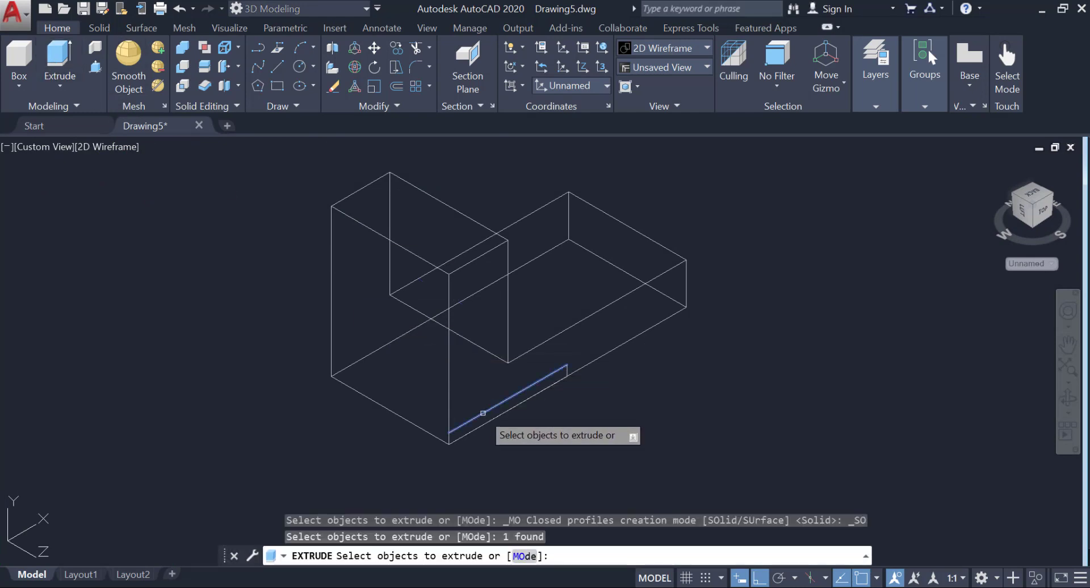
{"action": "key", "text": "Escape"}
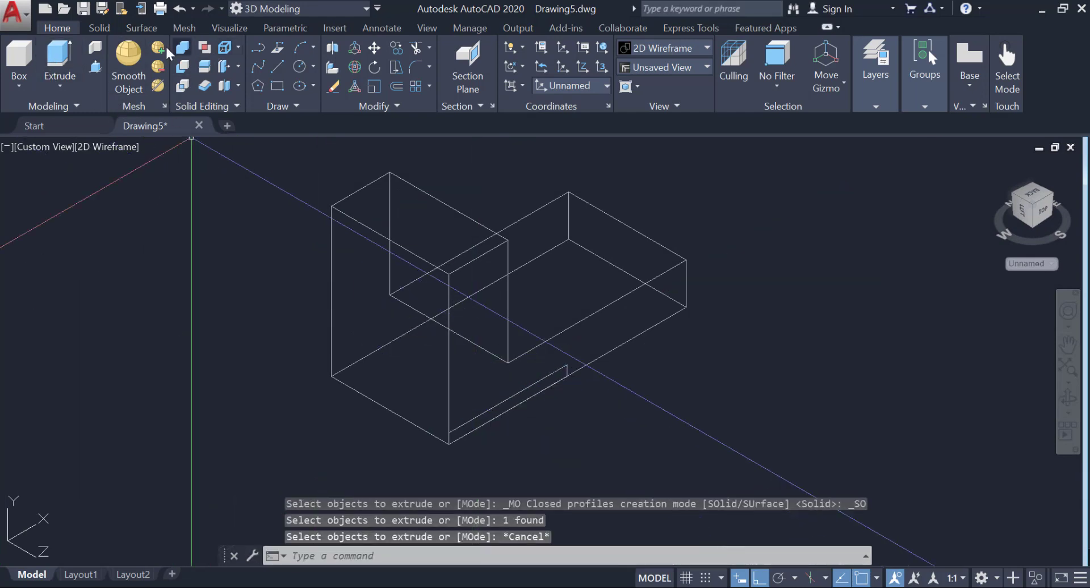
- Join the four lines of the bottom rectangle into one closed polyline
{"action": "left_click", "coordinate": [372, 106]}
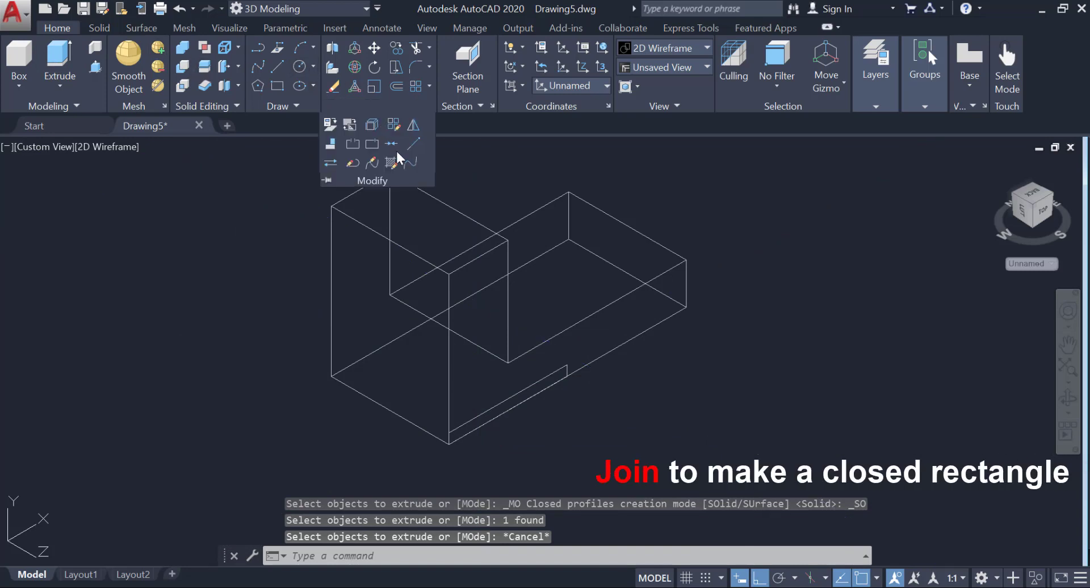
{"action": "left_click", "coordinate": [391, 143]}
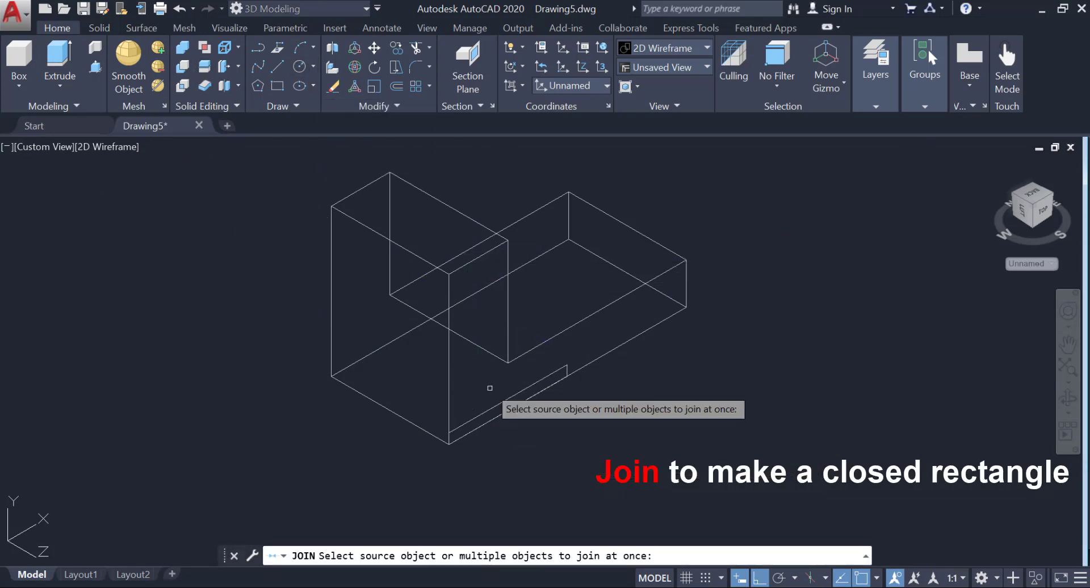
{"action": "left_click", "coordinate": [505, 395]}
{"action": "left_click", "coordinate": [506, 396]}
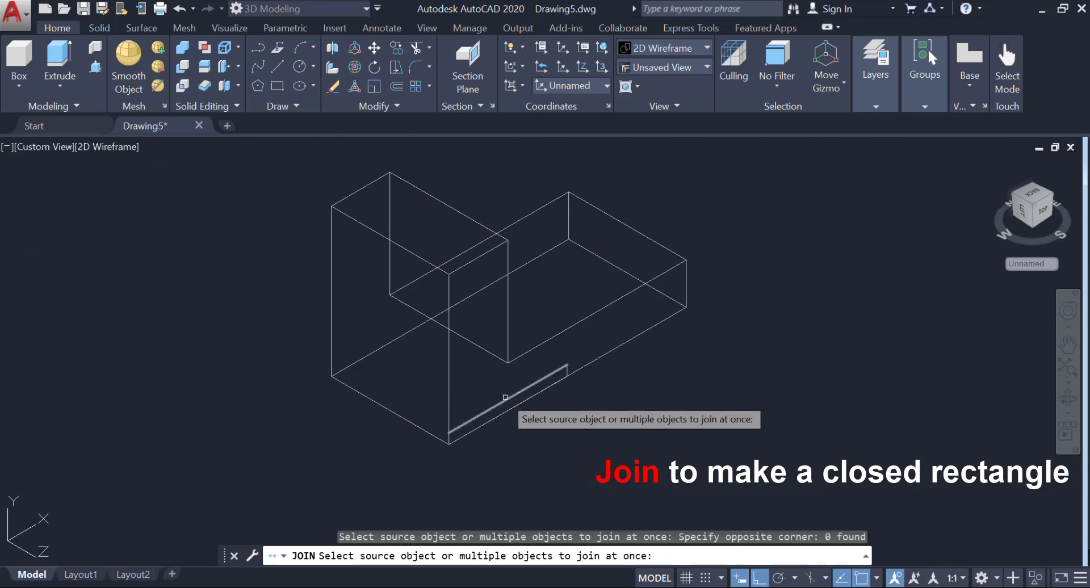
{"action": "left_click", "coordinate": [505, 397]}
{"action": "left_click", "coordinate": [566, 372]}
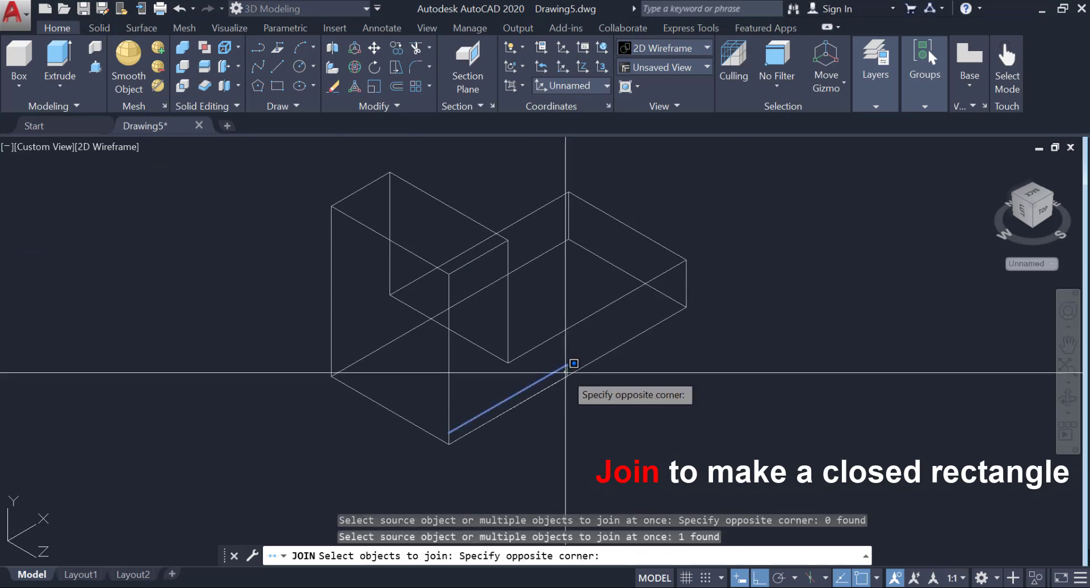
{"action": "left_click", "coordinate": [568, 374]}
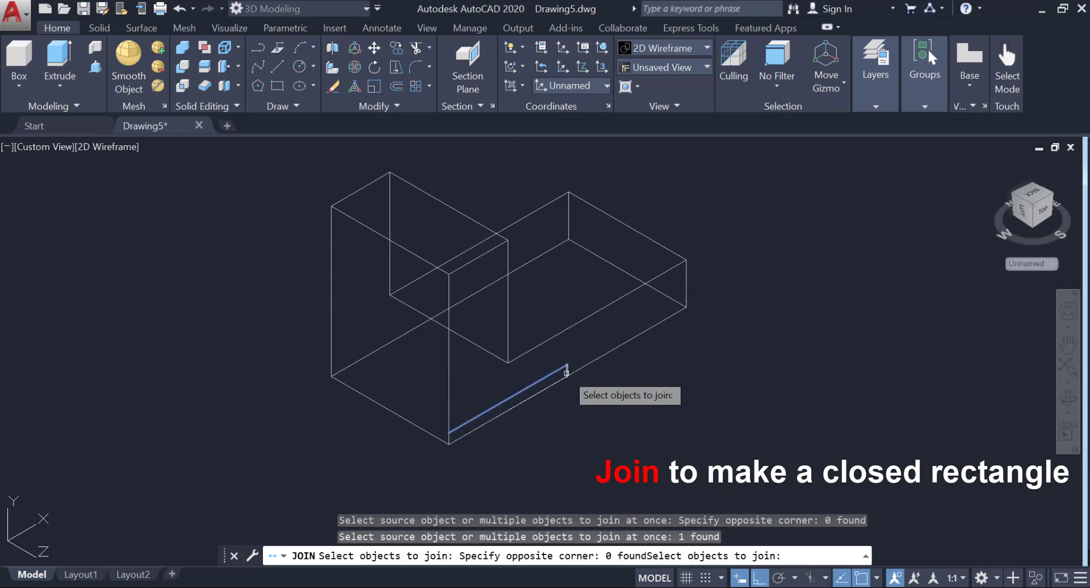
{"action": "left_click", "coordinate": [566, 372]}
{"action": "left_click", "coordinate": [550, 383]}
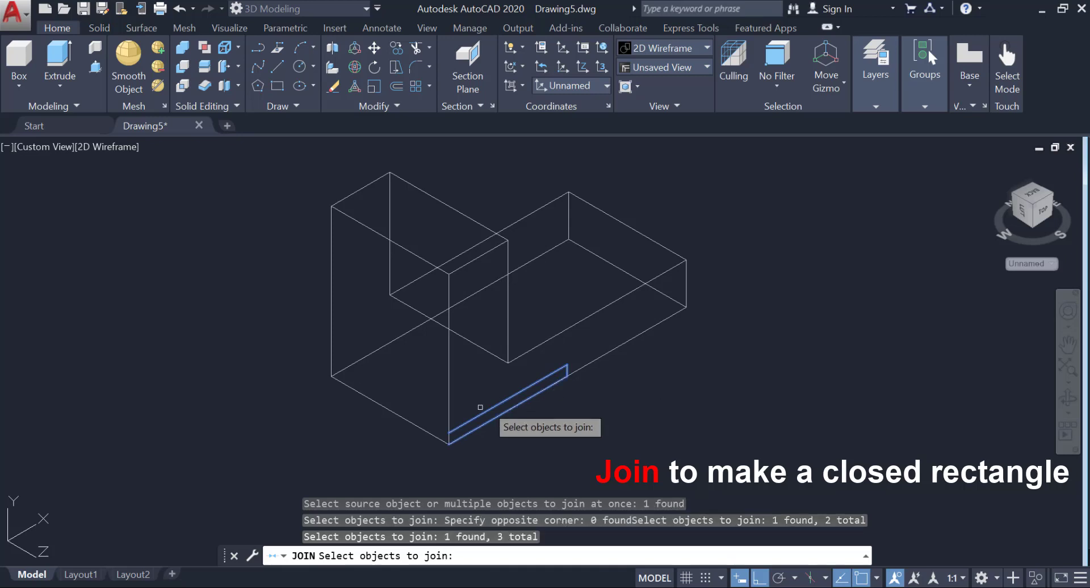
{"action": "left_click", "coordinate": [450, 436]}
{"action": "key", "text": "Return"}
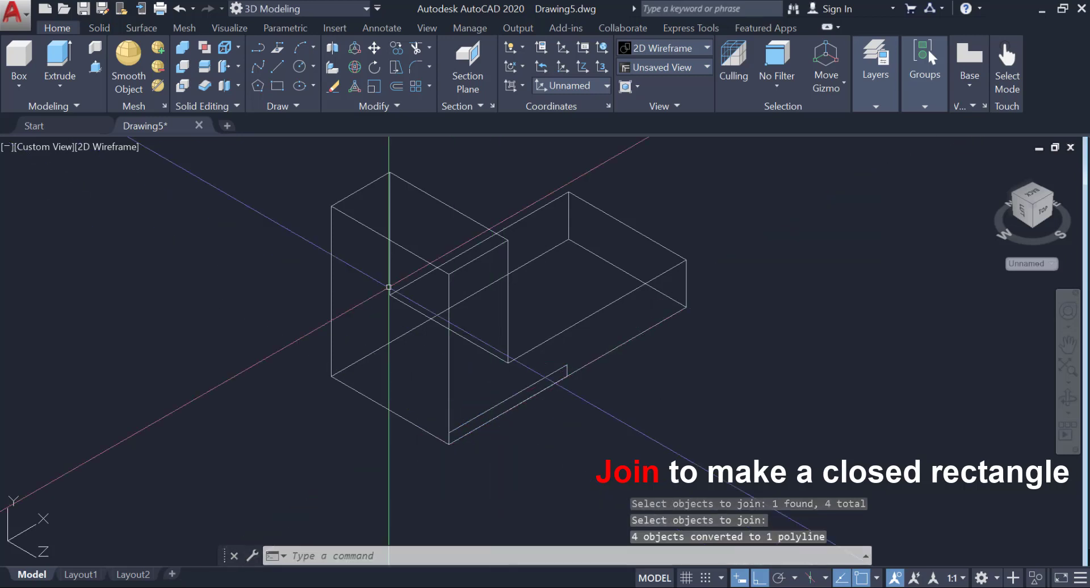
- Extrude the bottom rectangle 50 units back into the L-shaped solid
{"action": "left_click", "coordinate": [56, 59]}
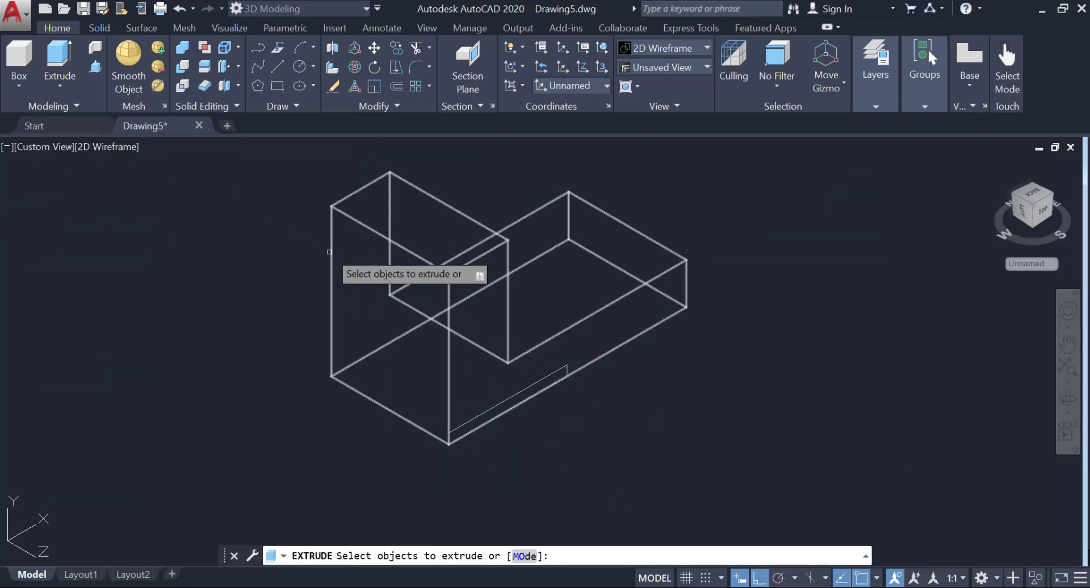
{"action": "left_click", "coordinate": [471, 417]}
{"action": "right_click", "coordinate": [471, 419]}
{"action": "left_click", "coordinate": [495, 426]}
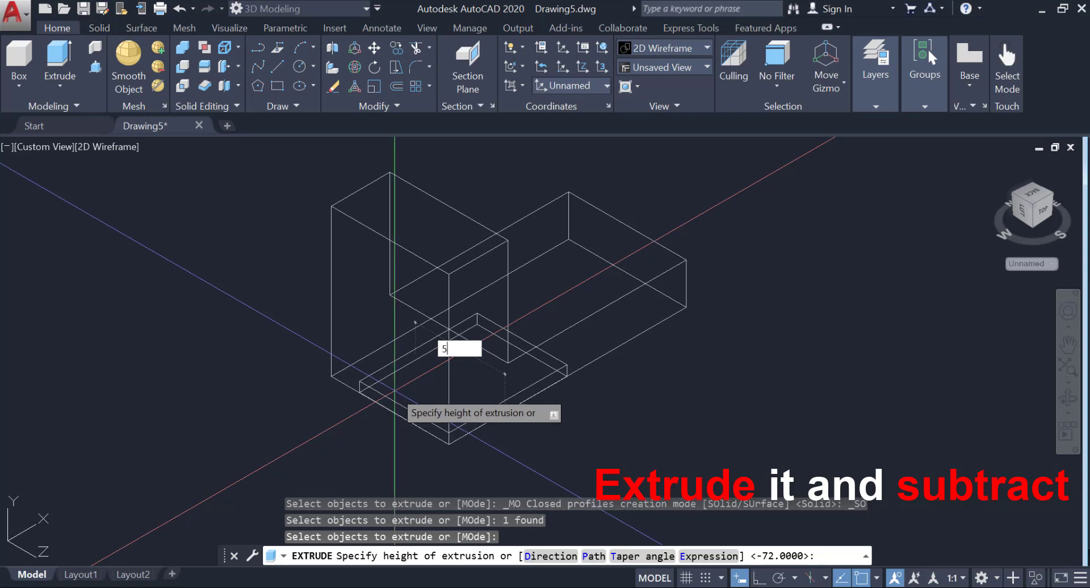
{"action": "key", "text": "Return"}
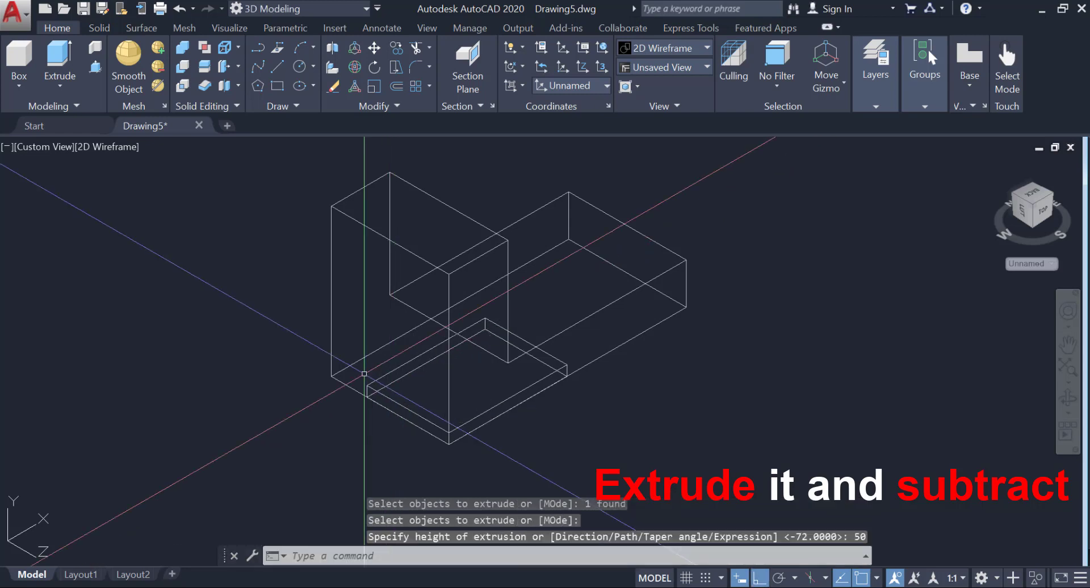
- Subtract the extruded bottom block from the L-shaped solid
{"action": "left_click", "coordinate": [180, 69]}
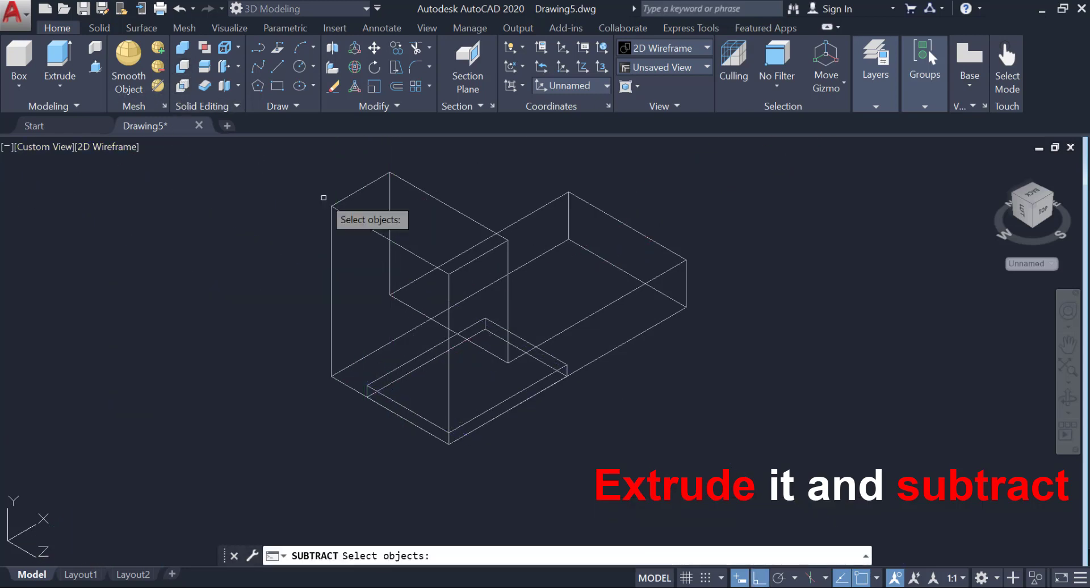
{"action": "left_click", "coordinate": [448, 374]}
{"action": "key", "text": "Return"}
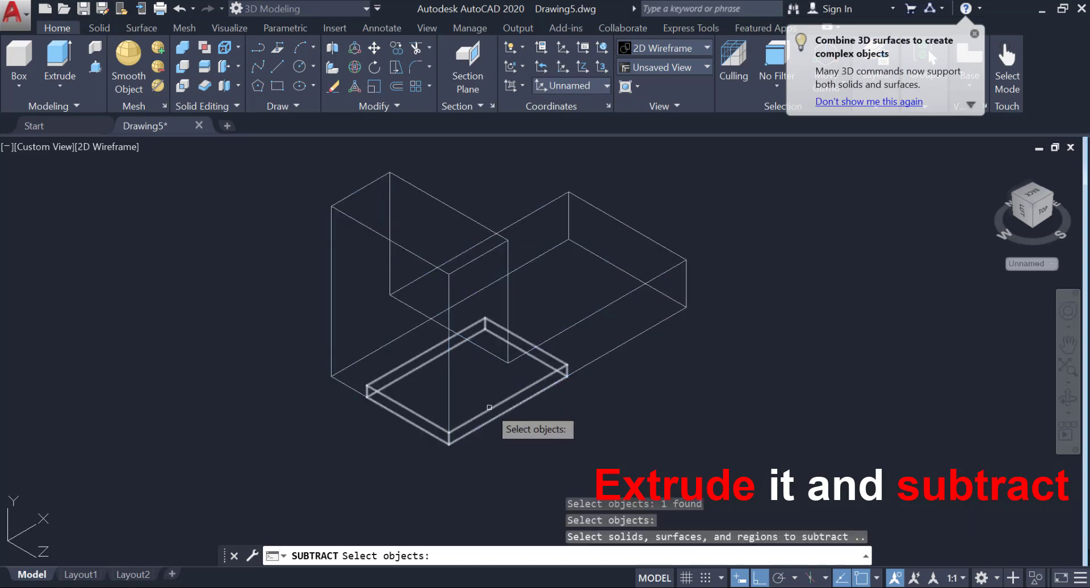
{"action": "left_click", "coordinate": [490, 407]}
{"action": "key", "text": "Return"}
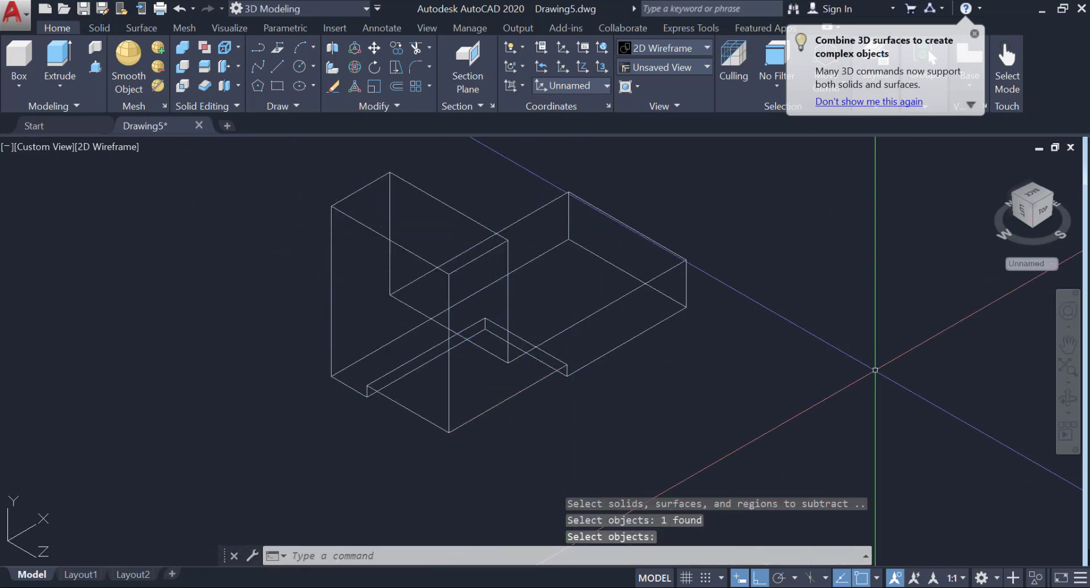
{"action": "left_click", "coordinate": [1068, 400]}
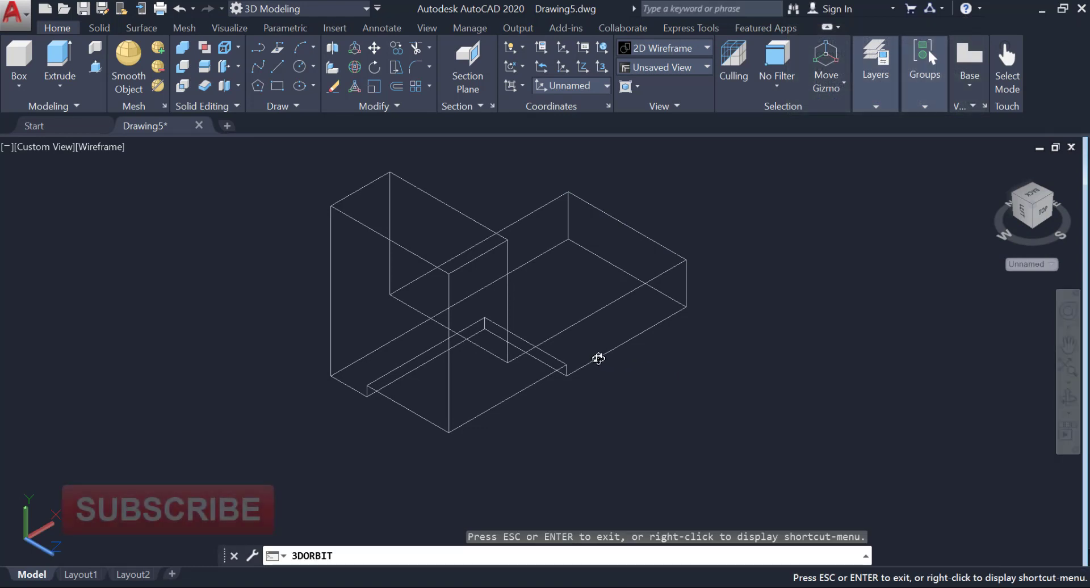
{"action": "left_click_drag", "start_coordinate": [599, 359], "coordinate": [583, 319]}
{"action": "right_click", "coordinate": [583, 319]}
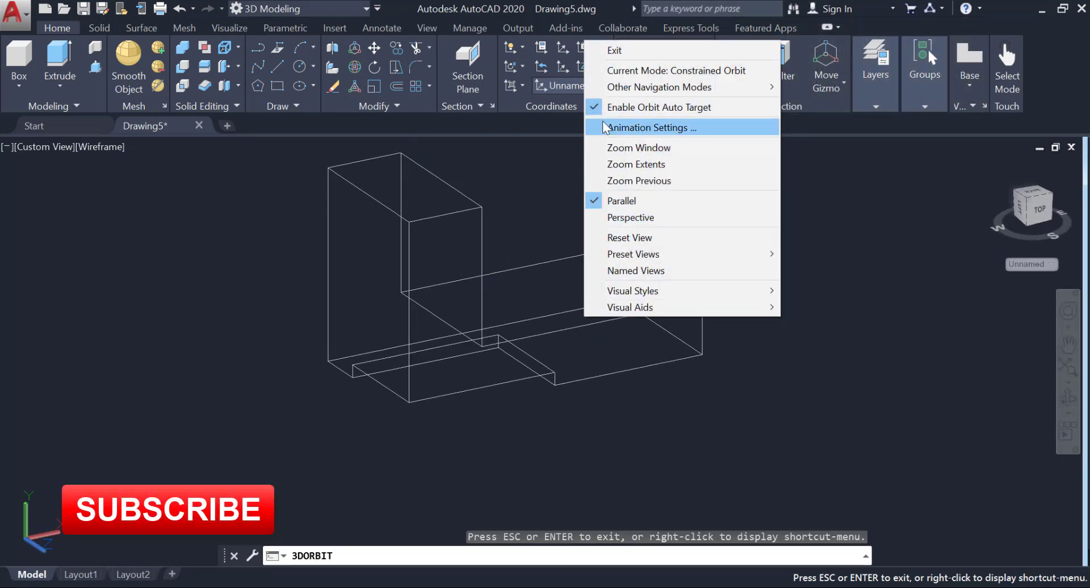
{"action": "left_click", "coordinate": [614, 51]}
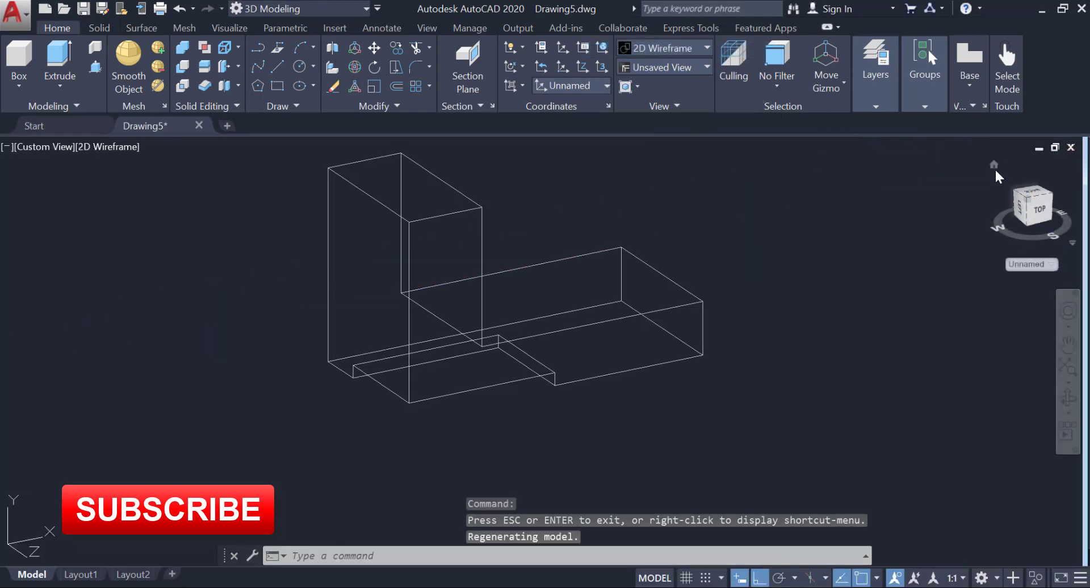
- Draw a reference line along the upper outer edge of the solid's low leg, from corner to corner
{"action": "left_click", "coordinate": [994, 165]}
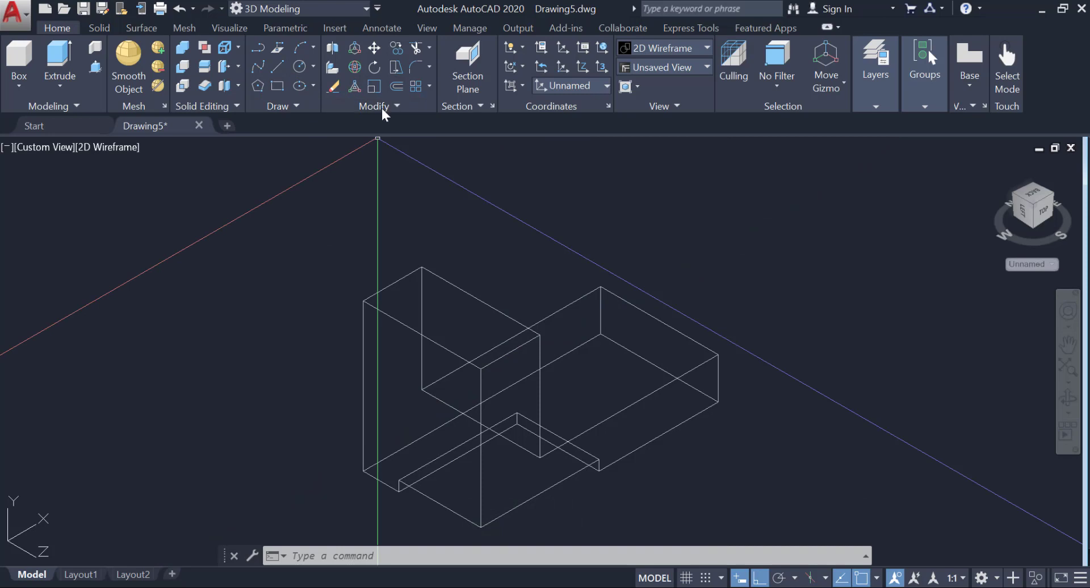
{"action": "left_click", "coordinate": [277, 66]}
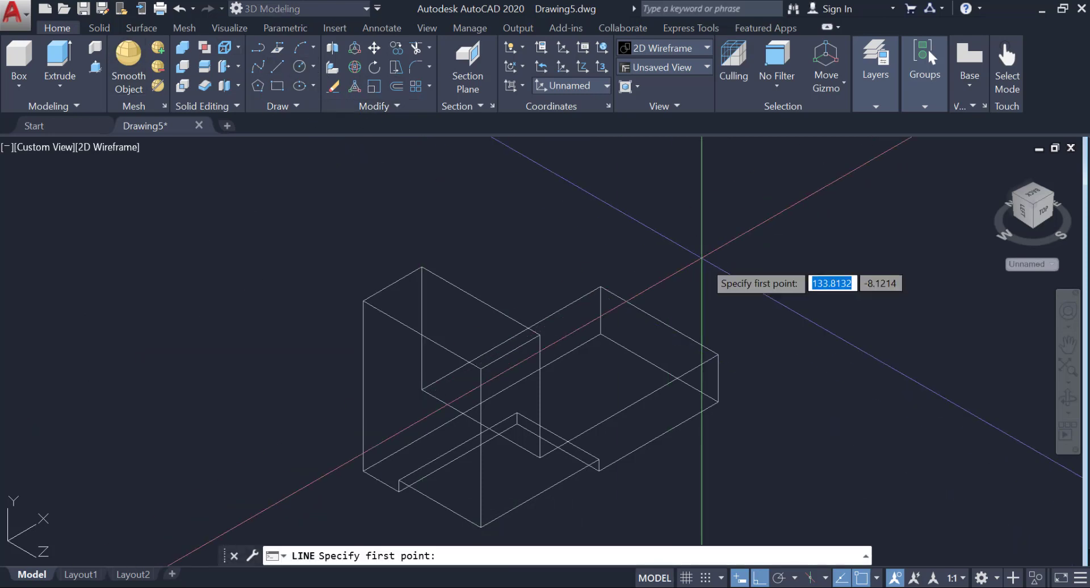
{"action": "left_click", "coordinate": [601, 287]}
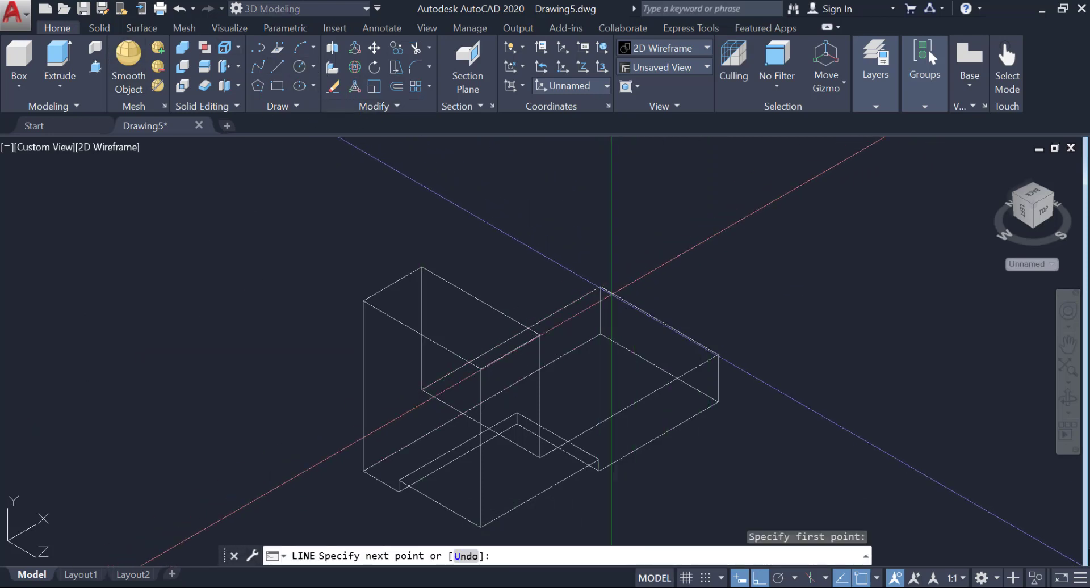
{"action": "left_click", "coordinate": [718, 355]}
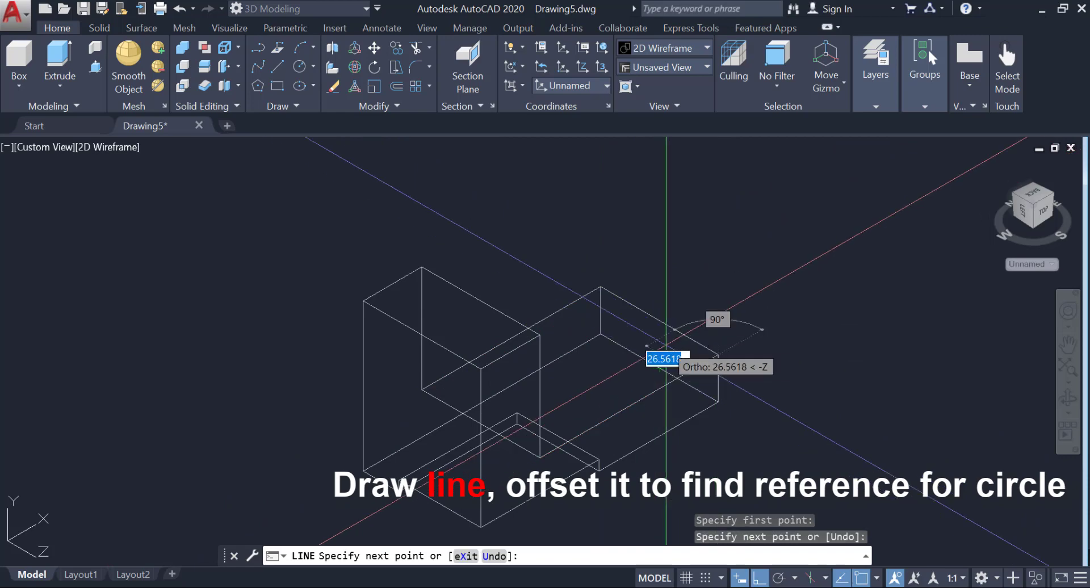
{"action": "key", "text": "Return"}
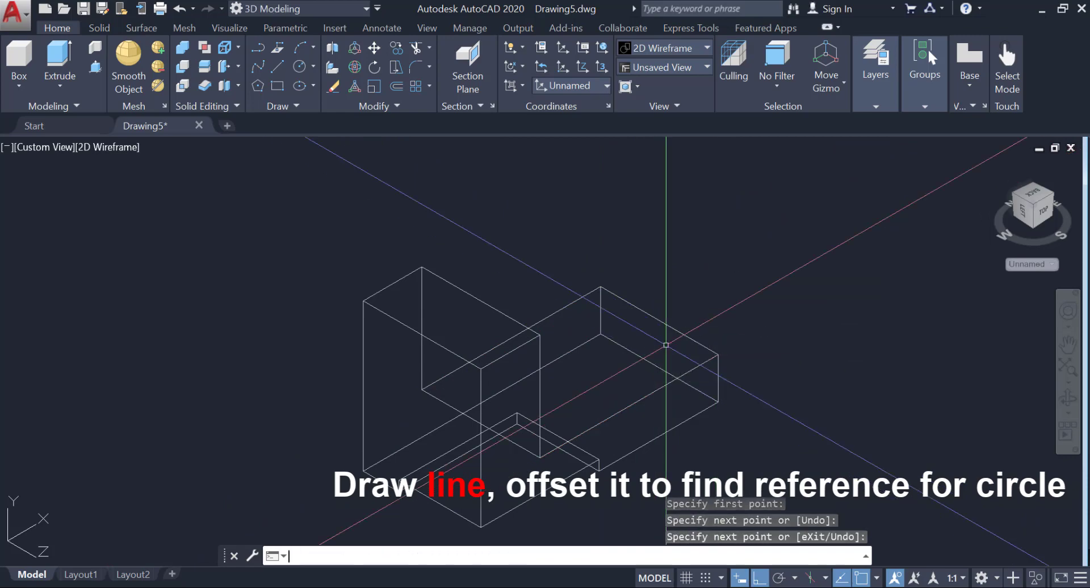
- Restore the World coordinate system and return the model to its home isometric view
{"action": "left_click", "coordinate": [1043, 196]}
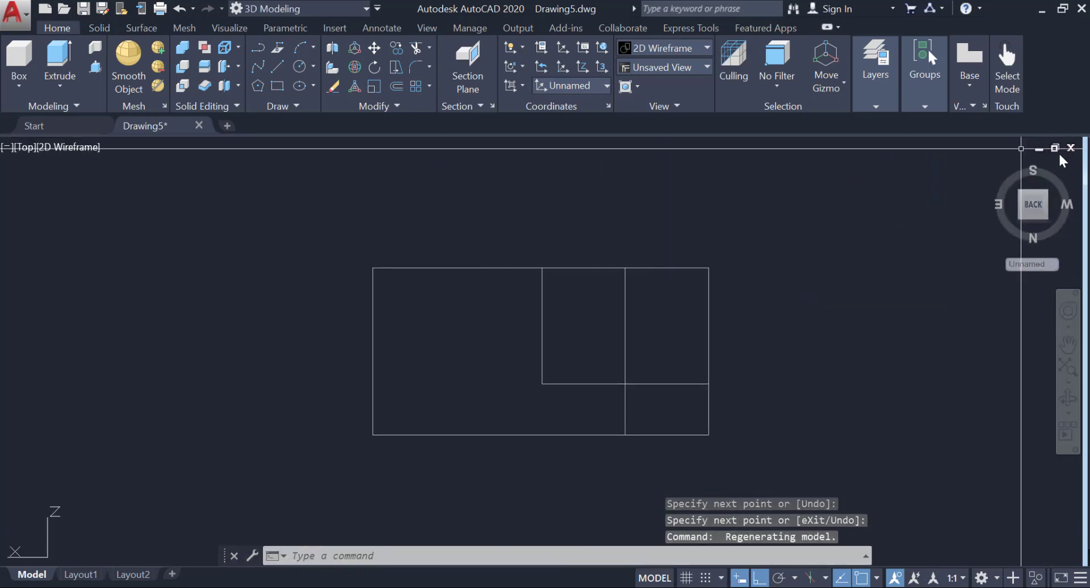
{"action": "left_click", "coordinate": [1076, 176]}
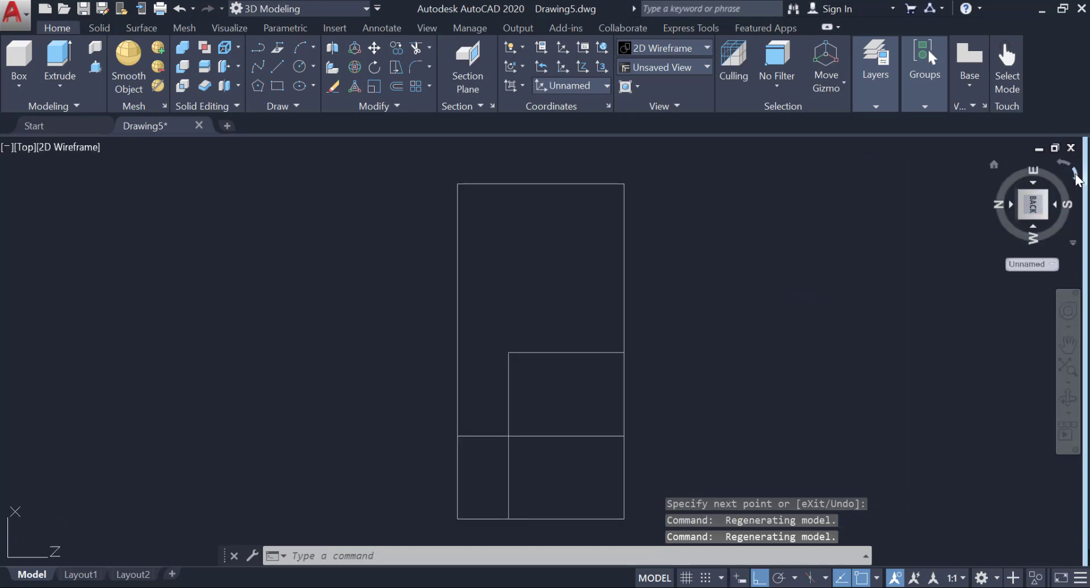
{"action": "left_click", "coordinate": [1075, 177]}
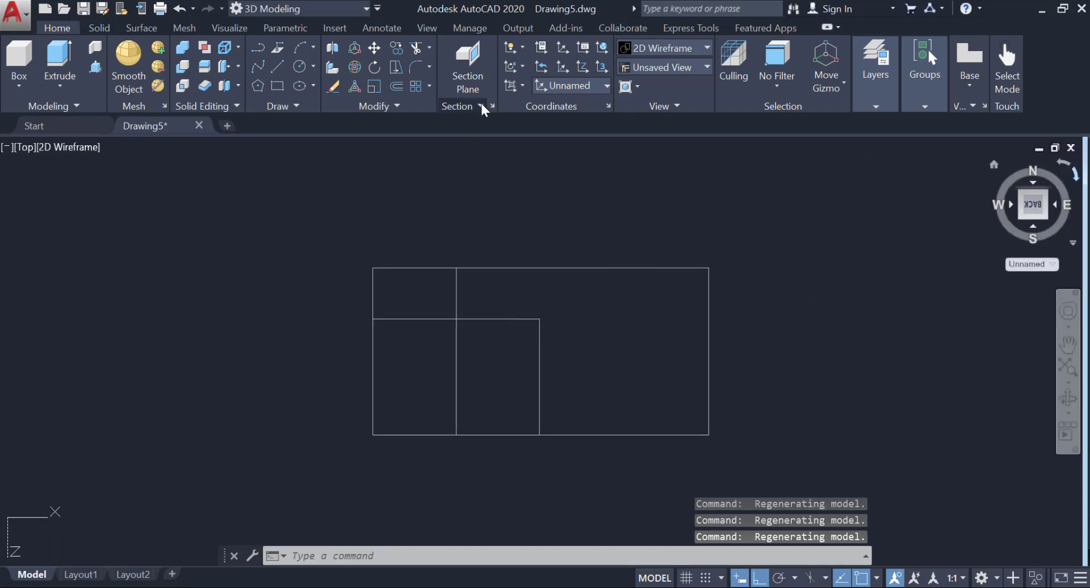
{"action": "left_click", "coordinate": [514, 111]}
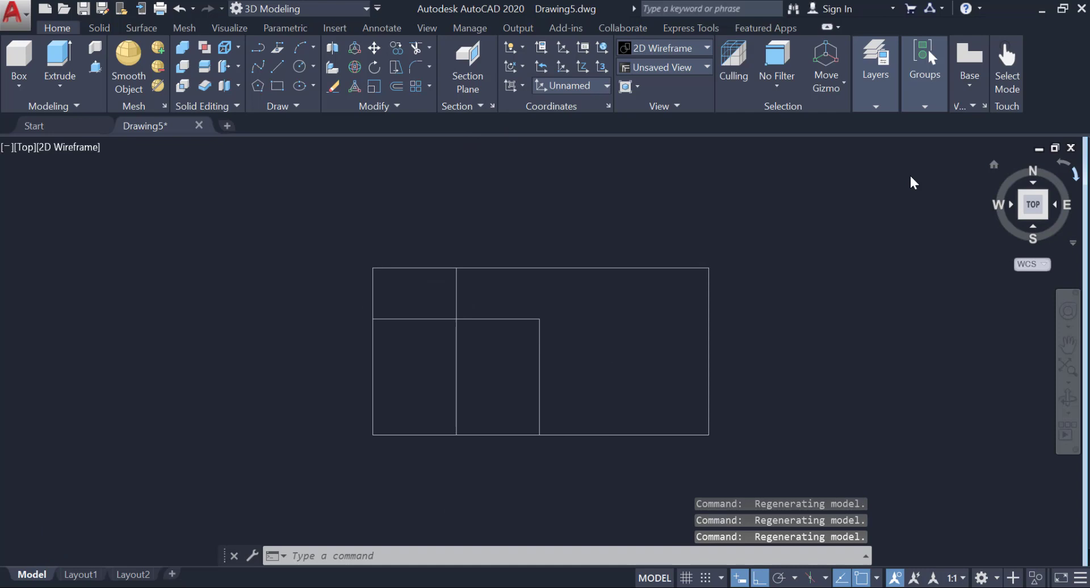
{"action": "left_click", "coordinate": [993, 169]}
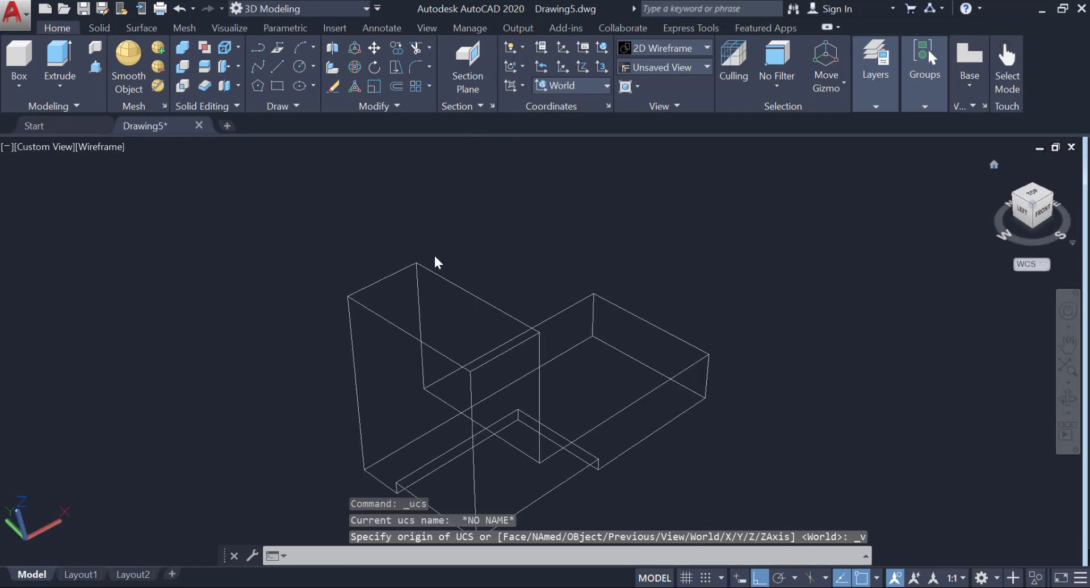
- Offset the reference line on the low leg's upper outer edge 50 units inward across the top face
{"action": "left_click", "coordinate": [398, 87]}
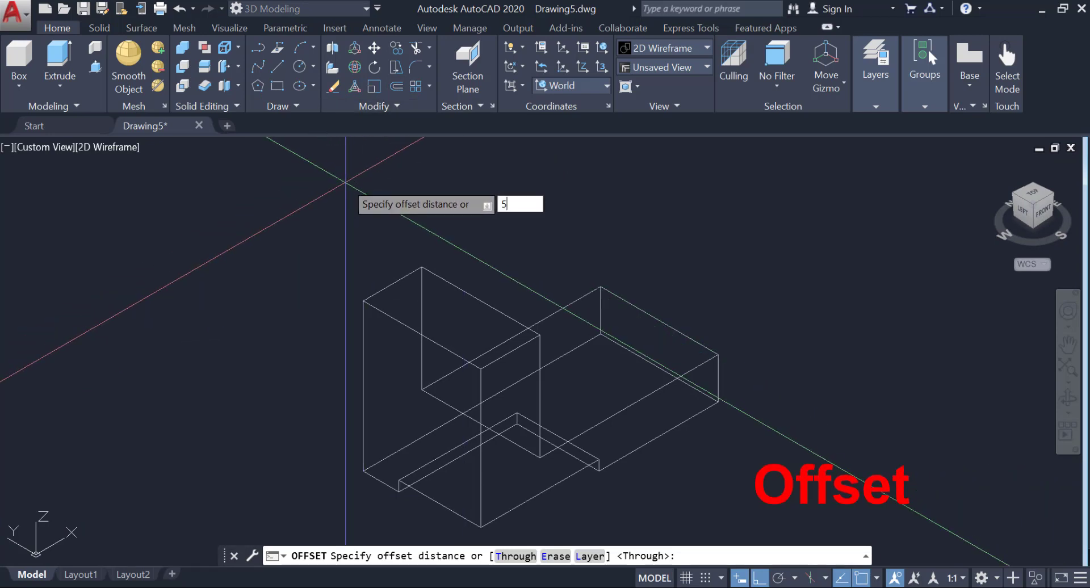
{"action": "key", "text": "Return"}
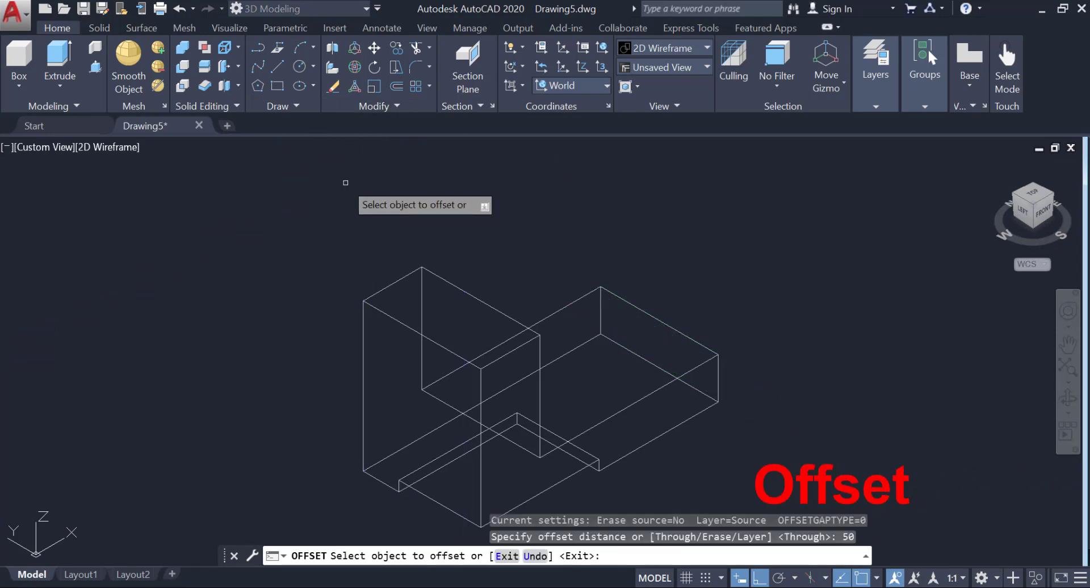
{"action": "left_click", "coordinate": [654, 320]}
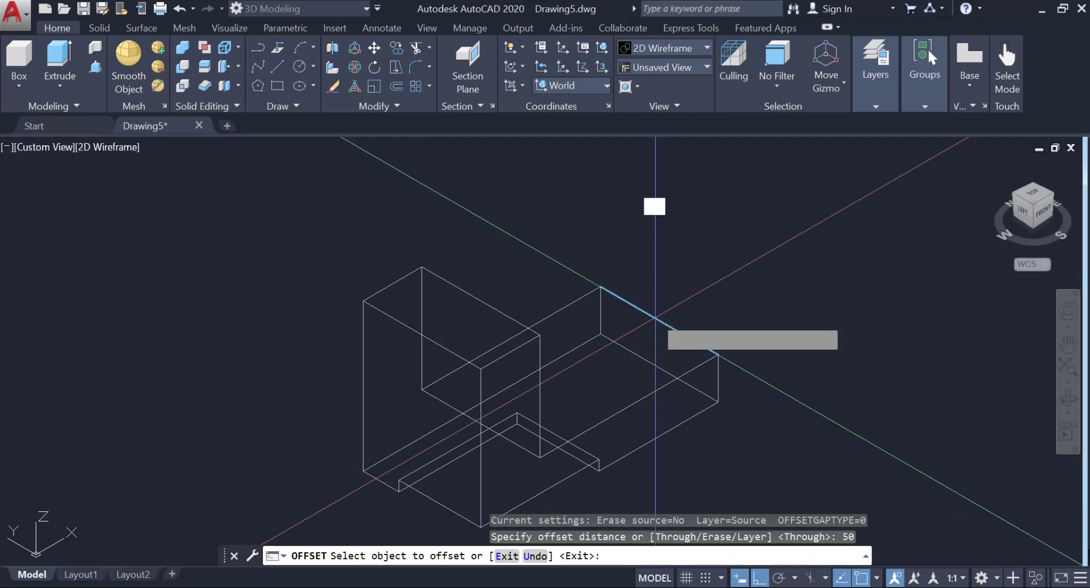
{"action": "left_click", "coordinate": [666, 234]}
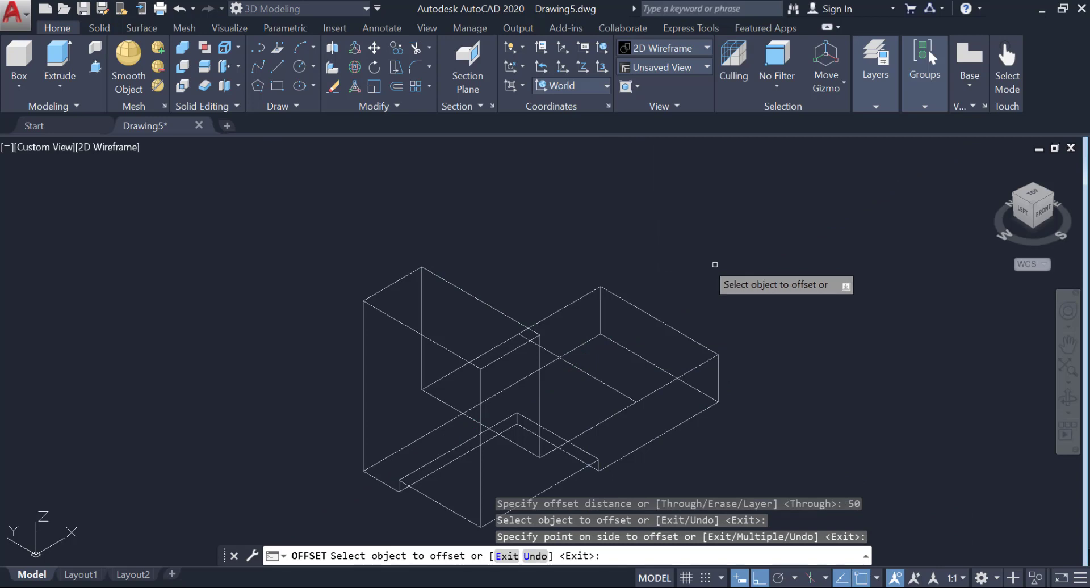
{"action": "right_click", "coordinate": [753, 318]}
{"action": "left_click", "coordinate": [770, 325]}
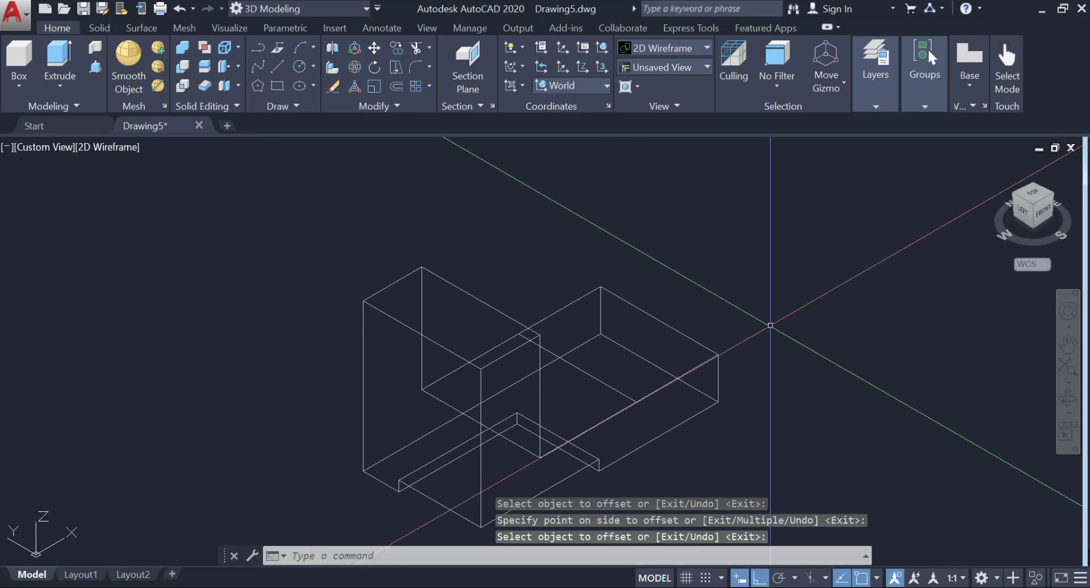
- Erase the original reference line on the low leg's upper outer edge
{"action": "left_click", "coordinate": [694, 341]}
{"action": "type", "text": "e"}
{"action": "key", "text": "Return"}
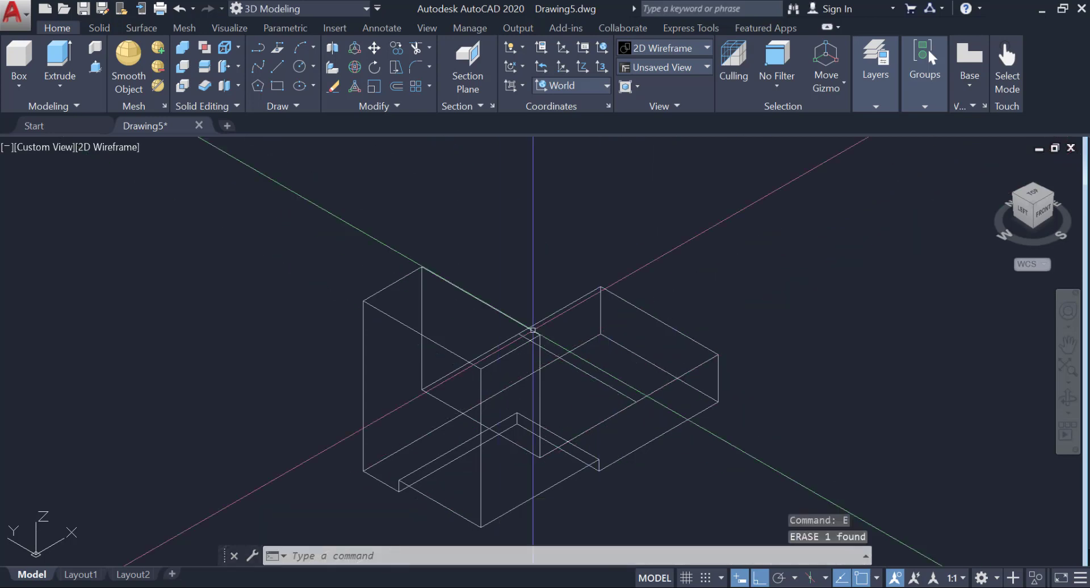
- Draw a centre line from the midpoint of the low leg's upper outer edge to the midpoint of the offset line
{"action": "left_click", "coordinate": [277, 64]}
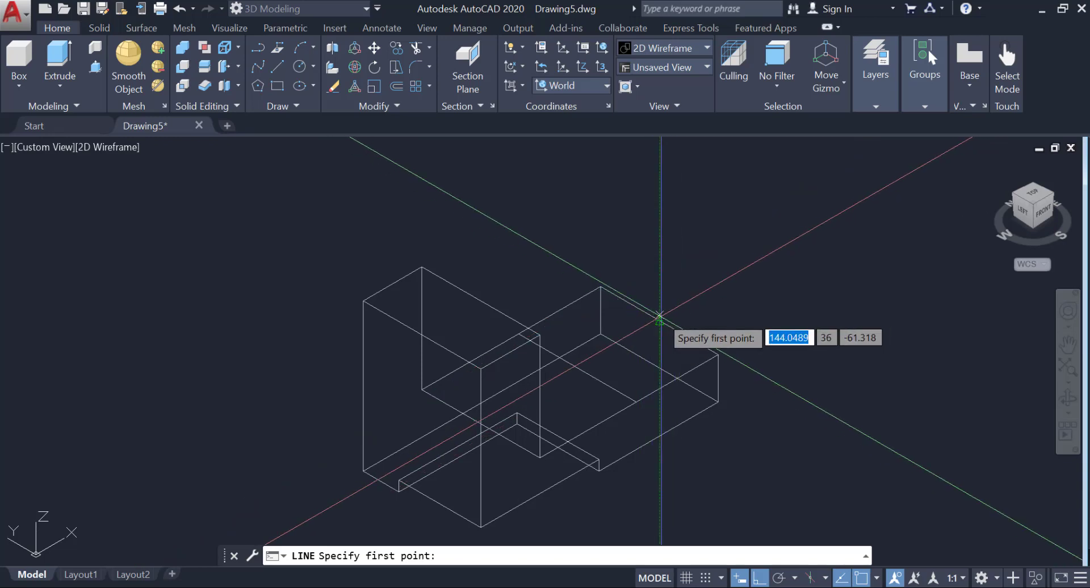
{"action": "left_click", "coordinate": [659, 318]}
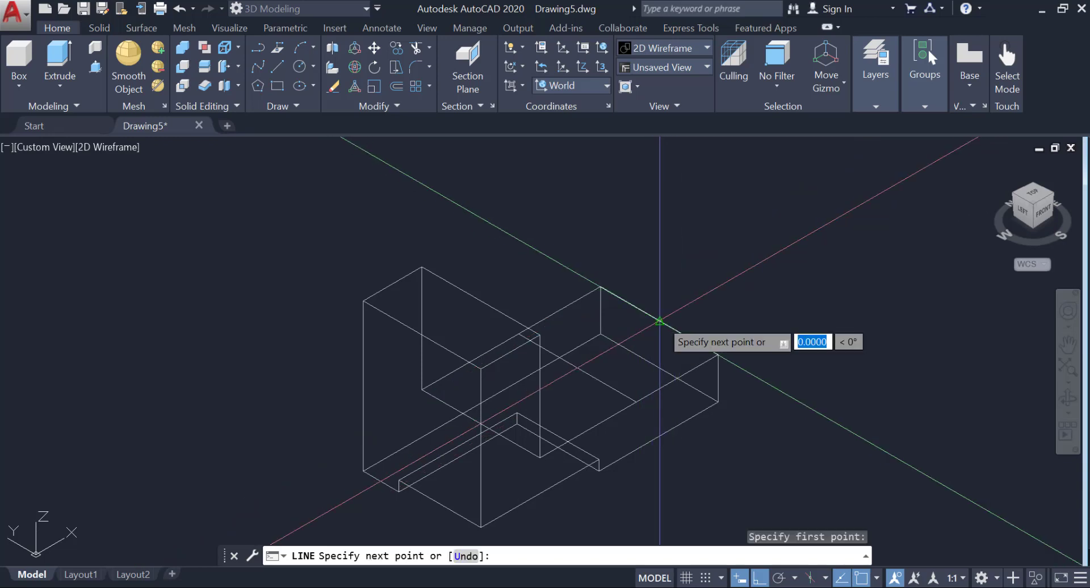
{"action": "left_click", "coordinate": [578, 369]}
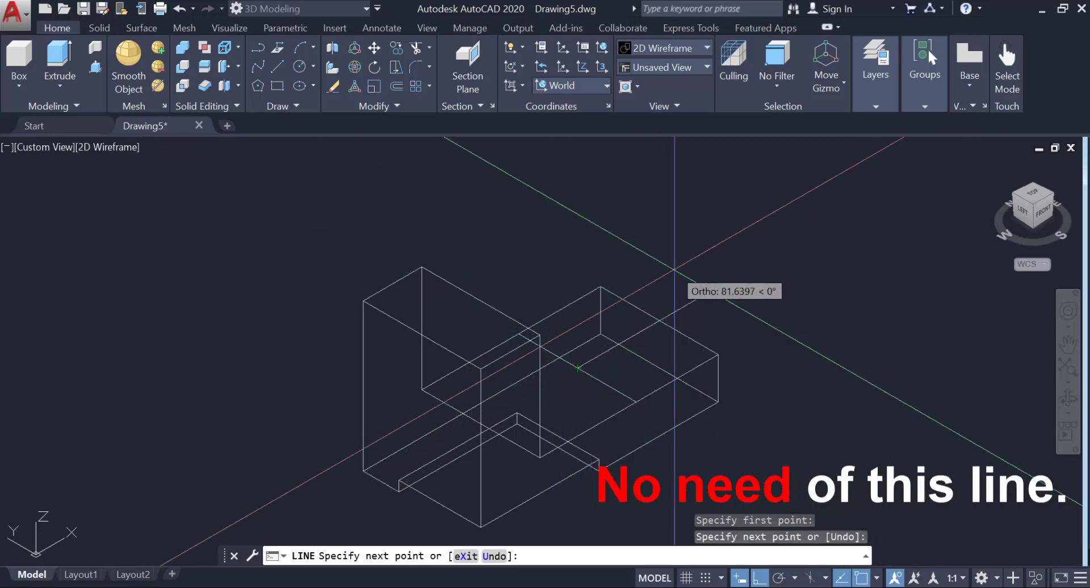
{"action": "key", "text": "Escape"}
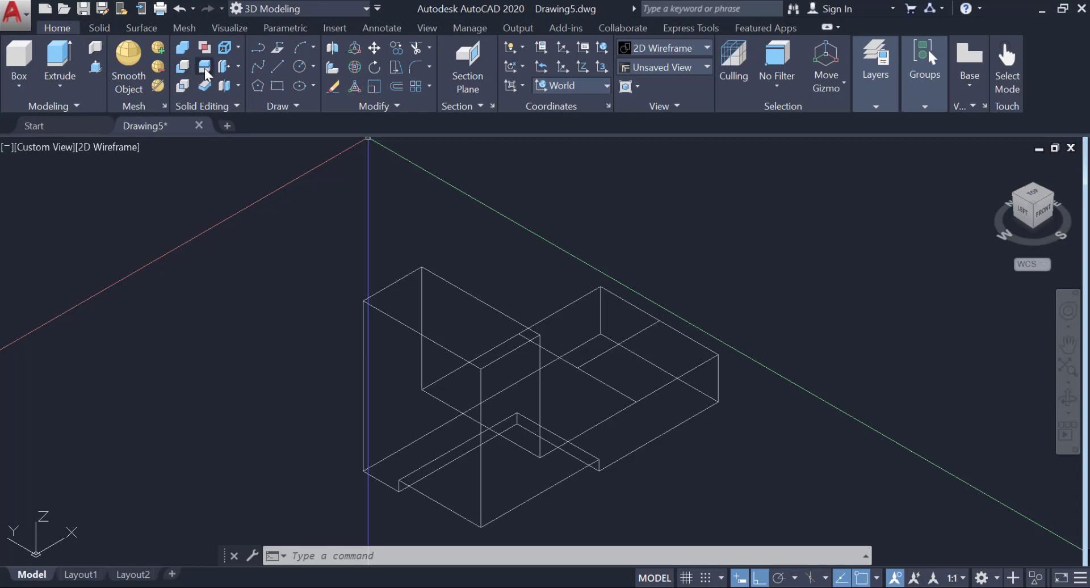
- Draw a circle of diameter 22 by centre and diameter where the centre line meets the offset line
{"action": "left_click", "coordinate": [577, 368]}
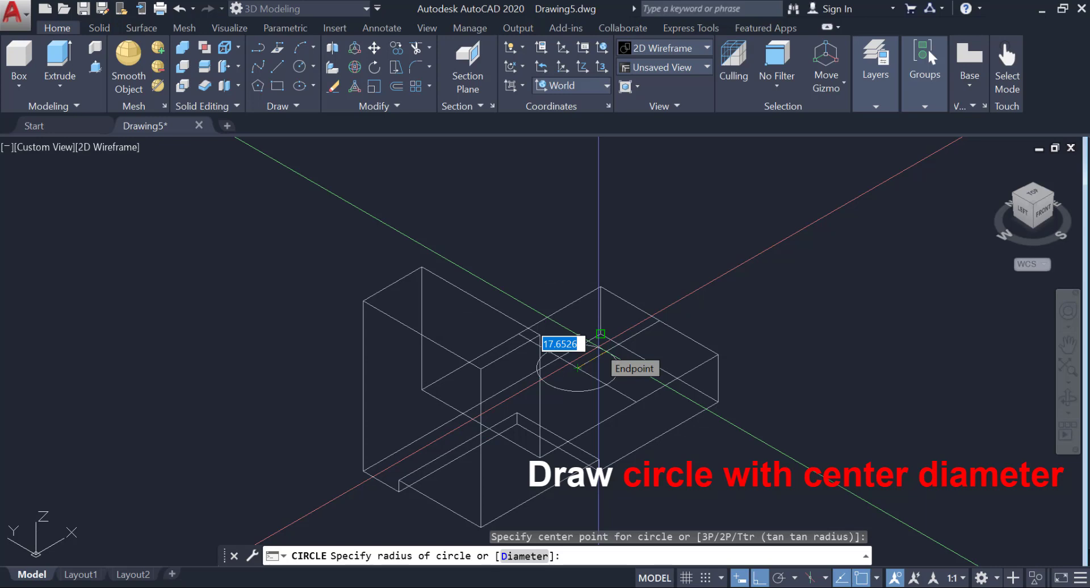
{"action": "left_click", "coordinate": [313, 67]}
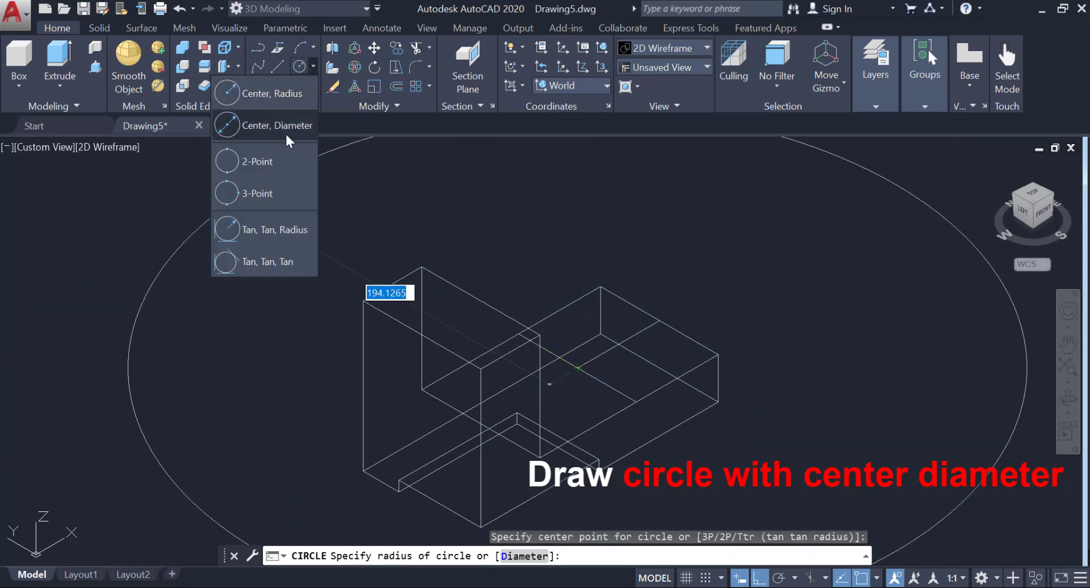
{"action": "left_click", "coordinate": [286, 136]}
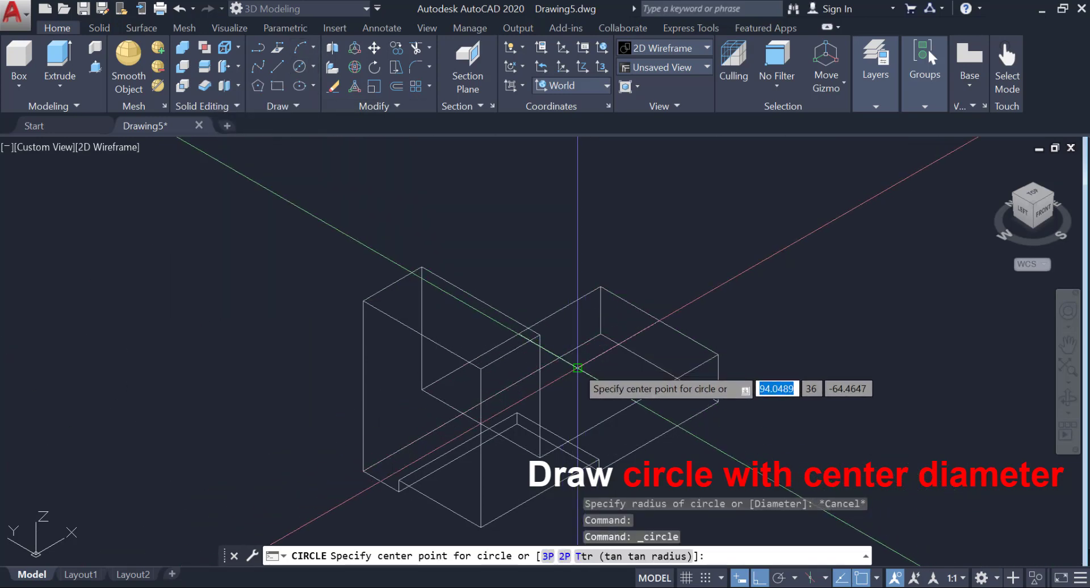
{"action": "left_click", "coordinate": [578, 368]}
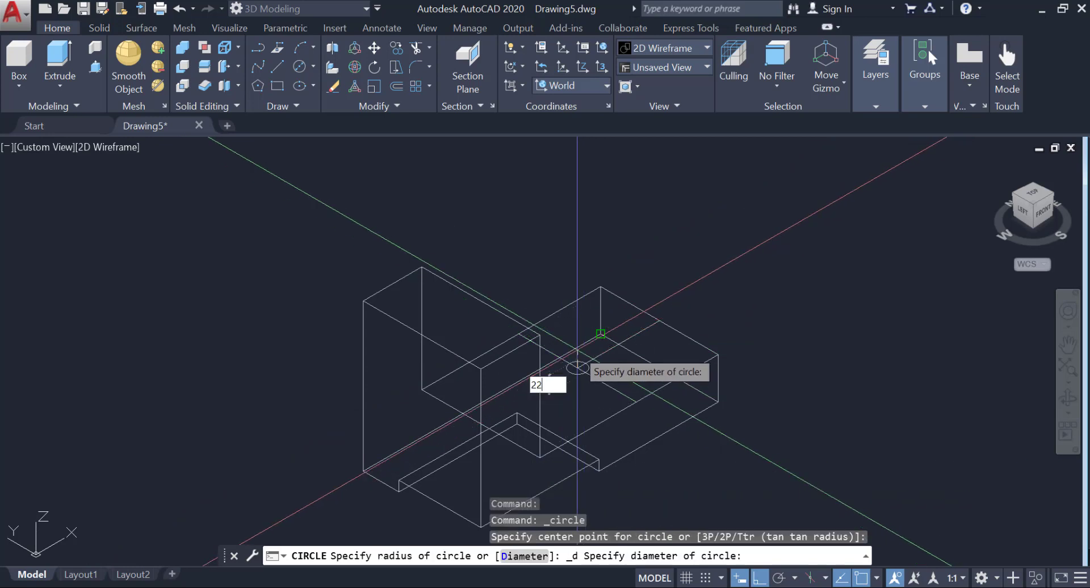
{"action": "key", "text": "Return"}
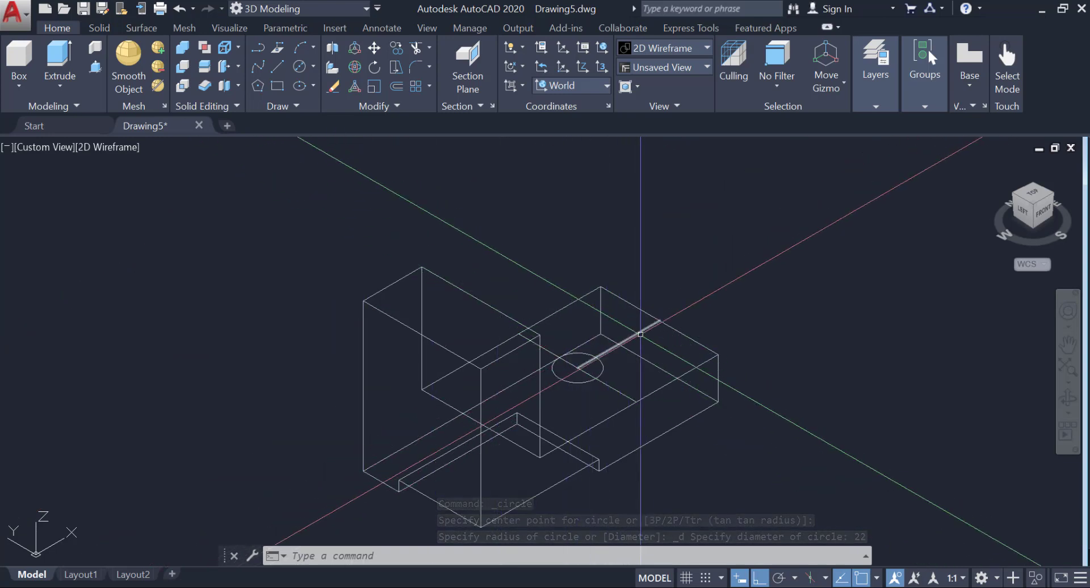
- Copy the centre line from the circle's centre to both points where the circle crosses the offset line
{"action": "scroll", "coordinate": [501, 237], "scroll_direction": "up", "scroll_amount": 5}
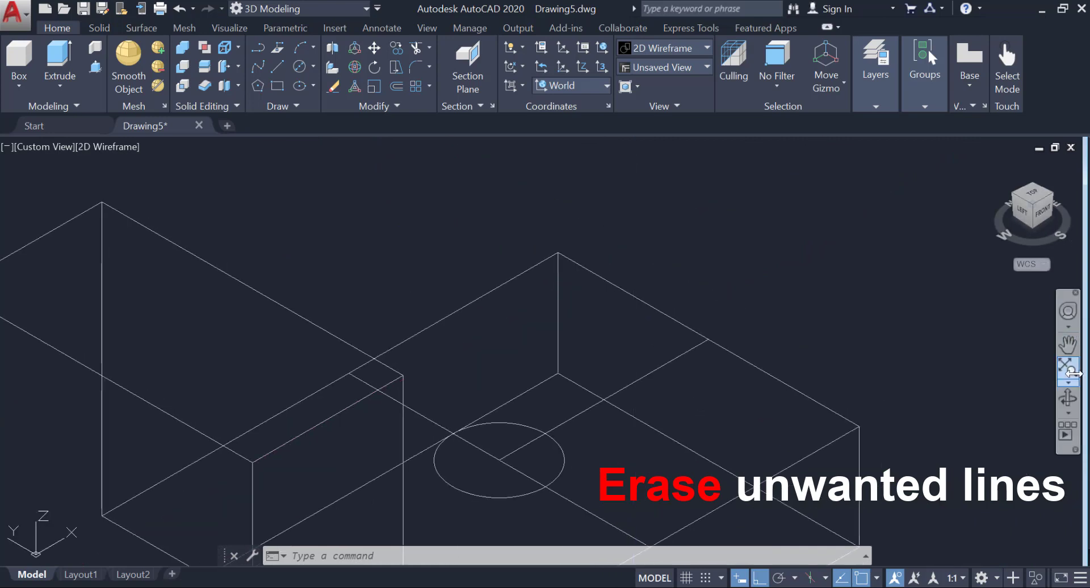
{"action": "left_click", "coordinate": [1068, 397]}
{"action": "mouse_move", "coordinate": [619, 383]}
{"action": "left_mouse_down"}
{"action": "mouse_move", "coordinate": [632, 404]}
{"action": "mouse_move", "coordinate": [611, 364]}
{"action": "left_mouse_up"}
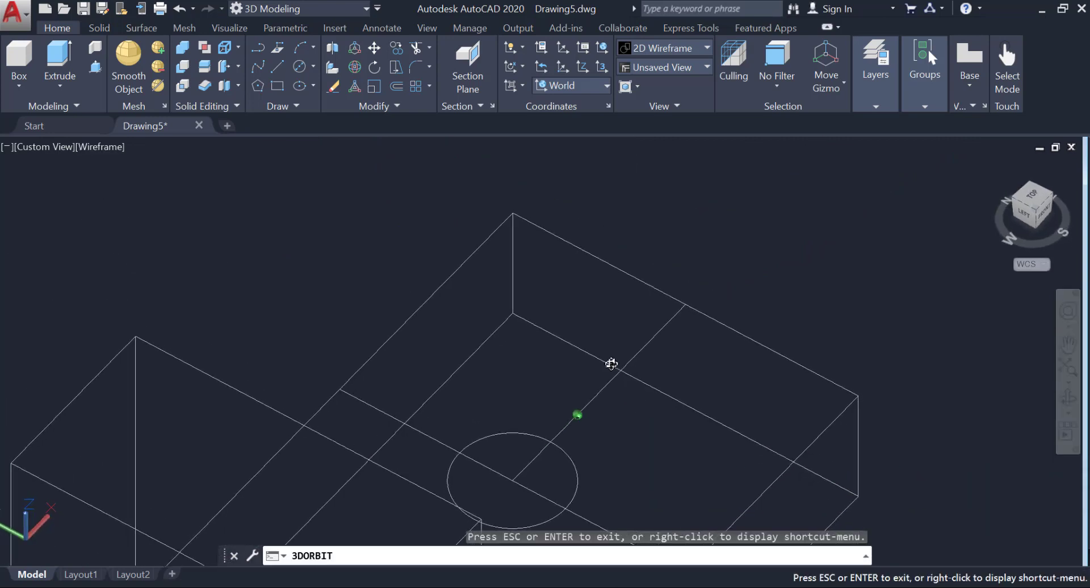
{"action": "right_click", "coordinate": [678, 240]}
{"action": "left_click", "coordinate": [713, 249]}
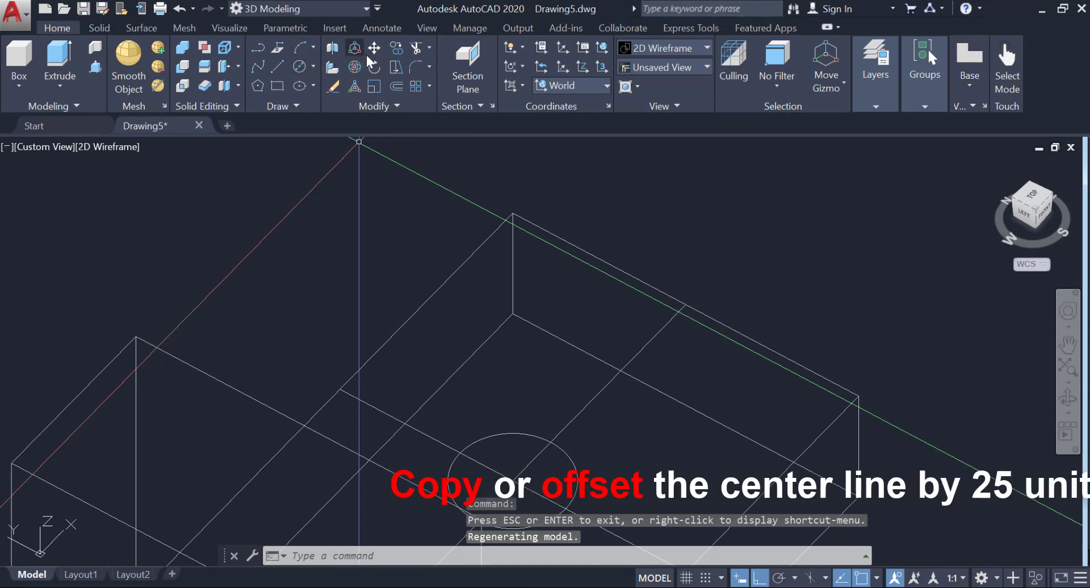
{"action": "left_click", "coordinate": [396, 48]}
{"action": "key", "text": "Return"}
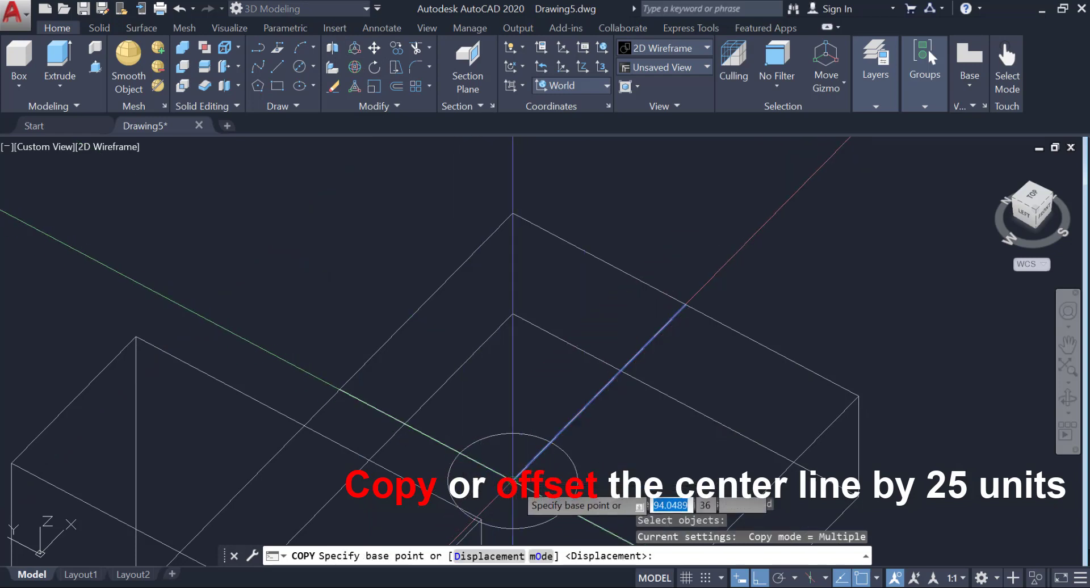
{"action": "left_click", "coordinate": [518, 476]}
{"action": "left_click", "coordinate": [460, 453]}
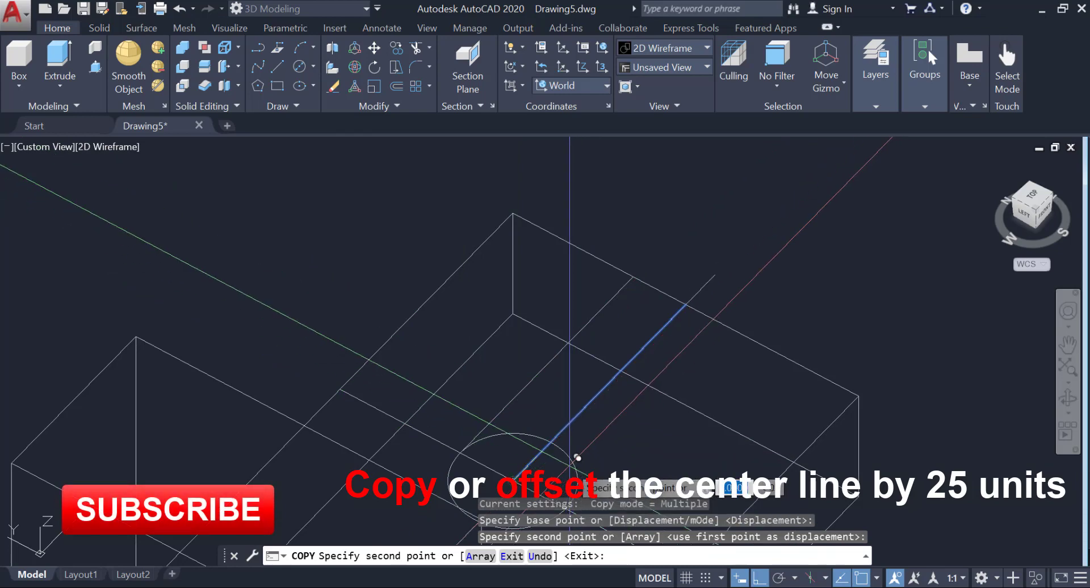
{"action": "middle_click_drag", "start_coordinate": [568, 461], "coordinate": [468, 345]}
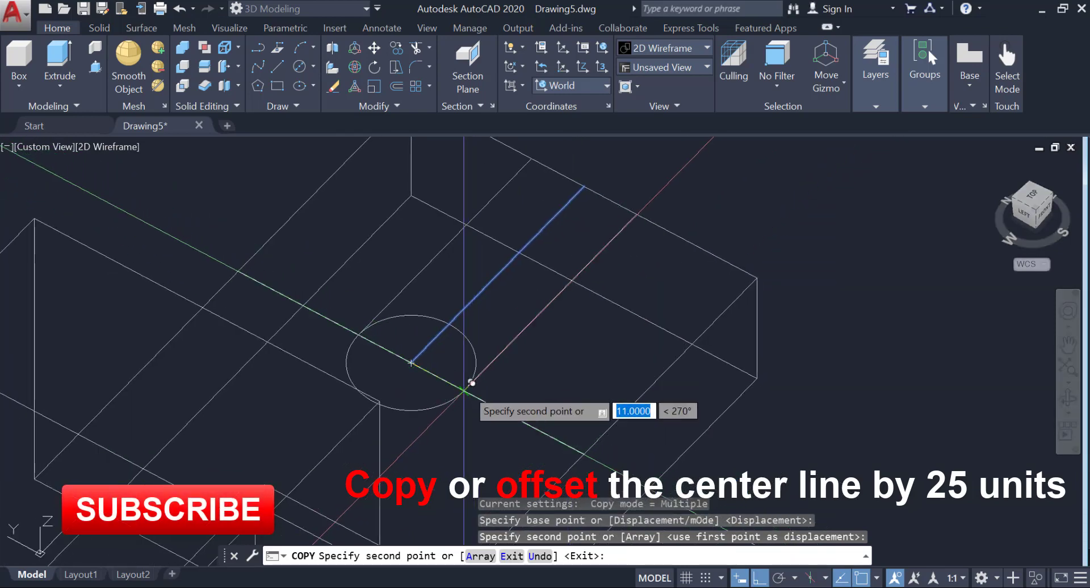
{"action": "left_click", "coordinate": [465, 391]}
{"action": "key", "text": "Return"}
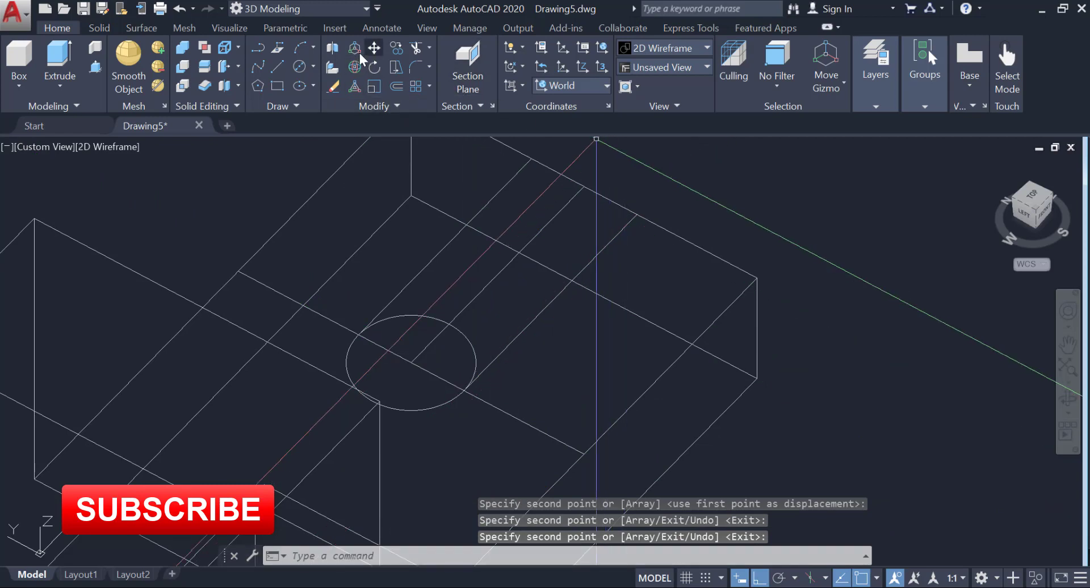
- Trim the circle's outward-facing arc between the two copied side lines, using those lines as cutting edges
{"action": "left_click", "coordinate": [418, 47]}
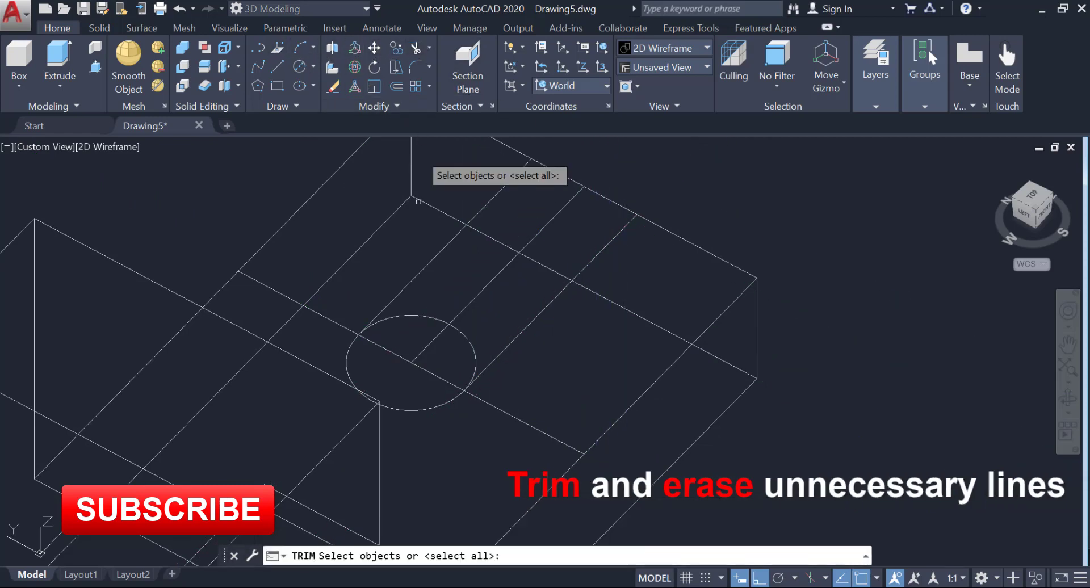
{"action": "left_click", "coordinate": [386, 310]}
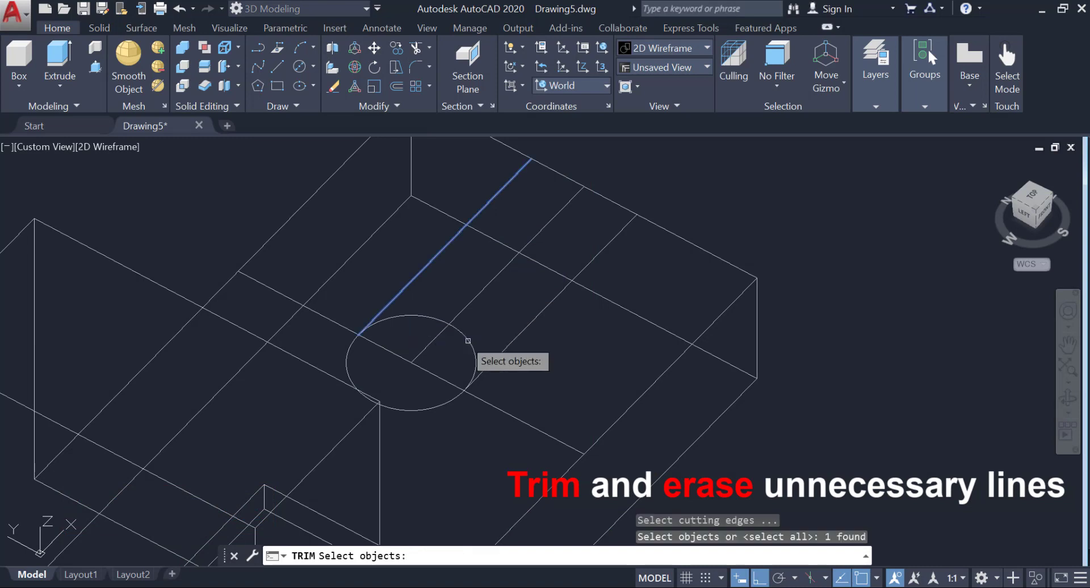
{"action": "left_click", "coordinate": [498, 355]}
{"action": "key", "text": "Return"}
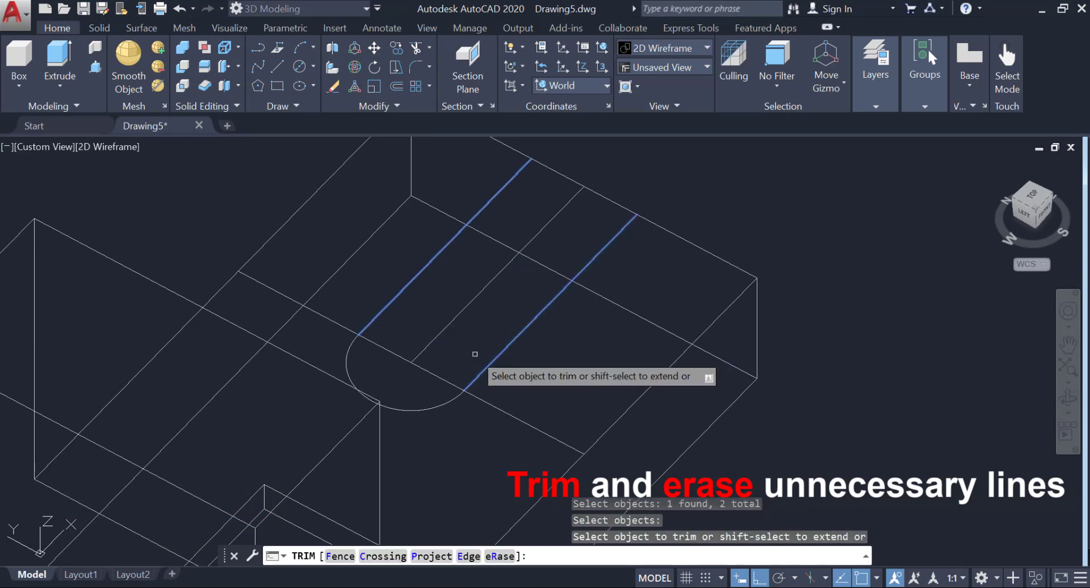
{"action": "left_click", "coordinate": [476, 355]}
{"action": "key", "text": "Return"}
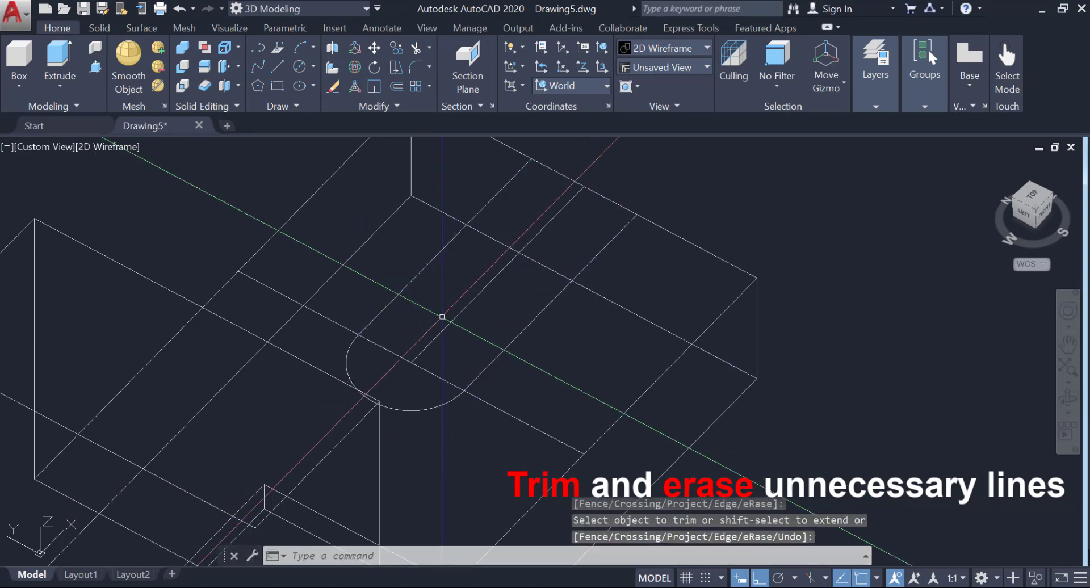
- Erase the centre line and the offset reference line that cross the slot outline
{"action": "left_click", "coordinate": [423, 351]}
{"action": "left_click", "coordinate": [398, 356]}
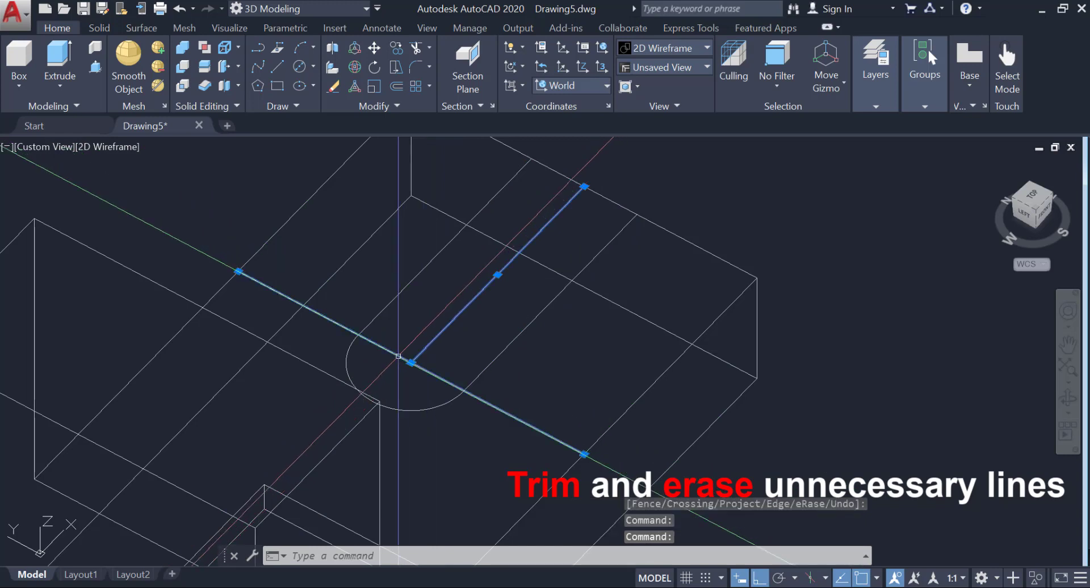
{"action": "left_click", "coordinate": [334, 91]}
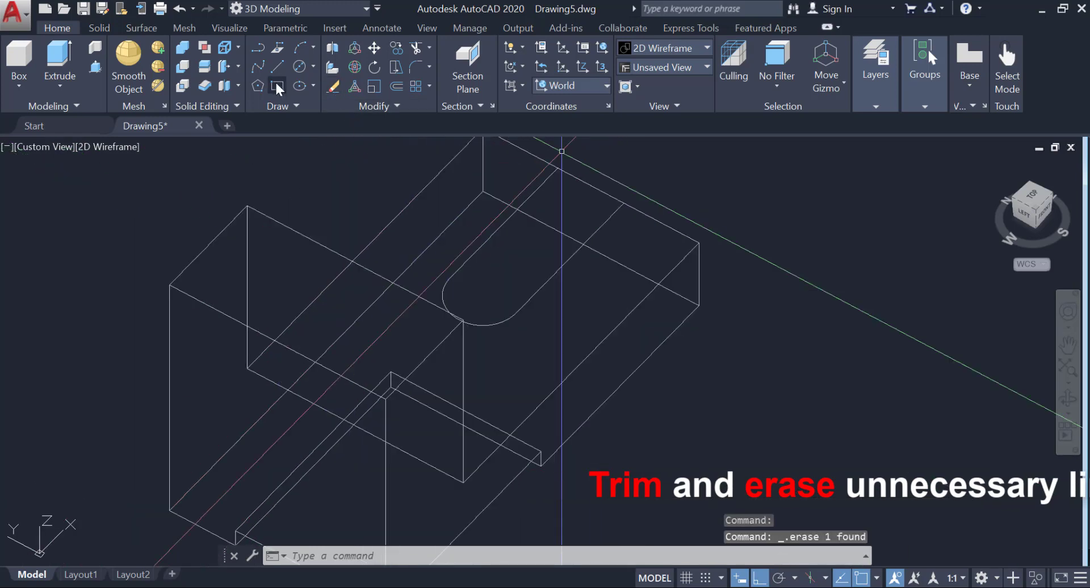
- Draw a separate line about 38.8 long beyond the low leg's end, parallel to its end edge
{"action": "left_click", "coordinate": [276, 68]}
{"action": "middle_click_drag", "start_coordinate": [555, 178], "coordinate": [561, 240]}
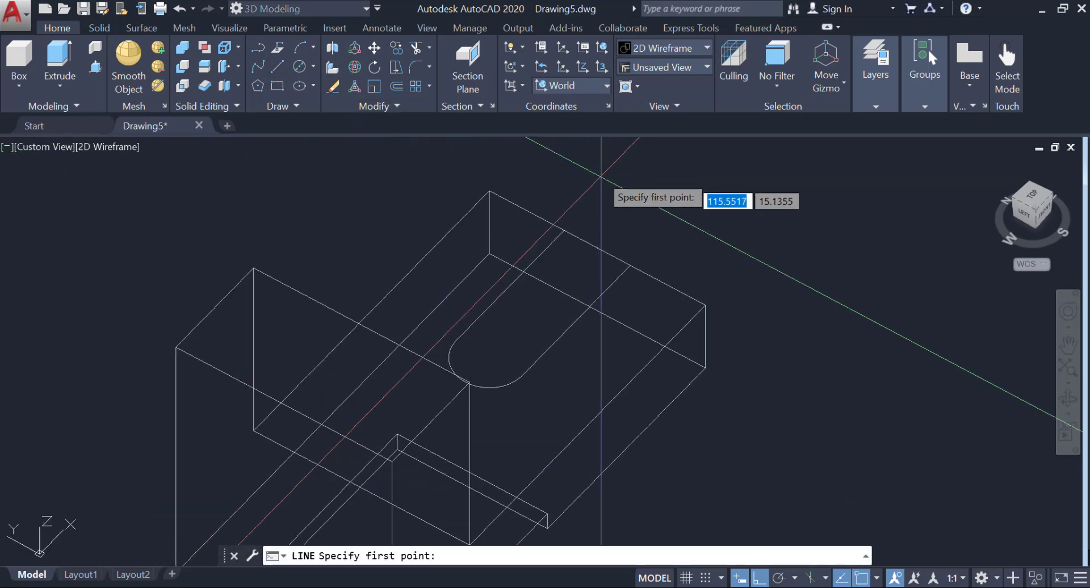
{"action": "left_click", "coordinate": [590, 166]}
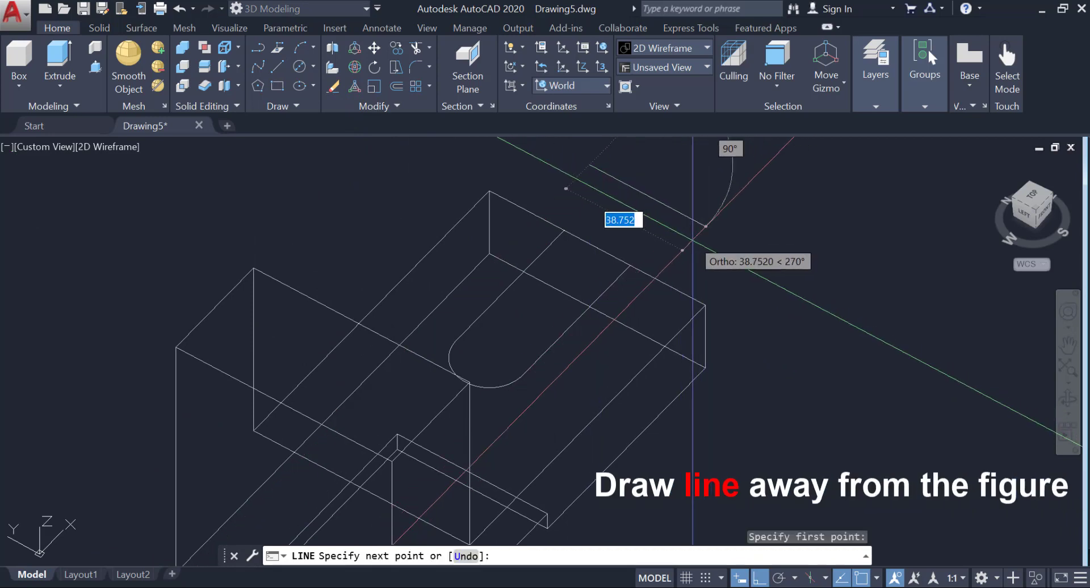
{"action": "left_click", "coordinate": [682, 213]}
{"action": "key", "text": "Return"}
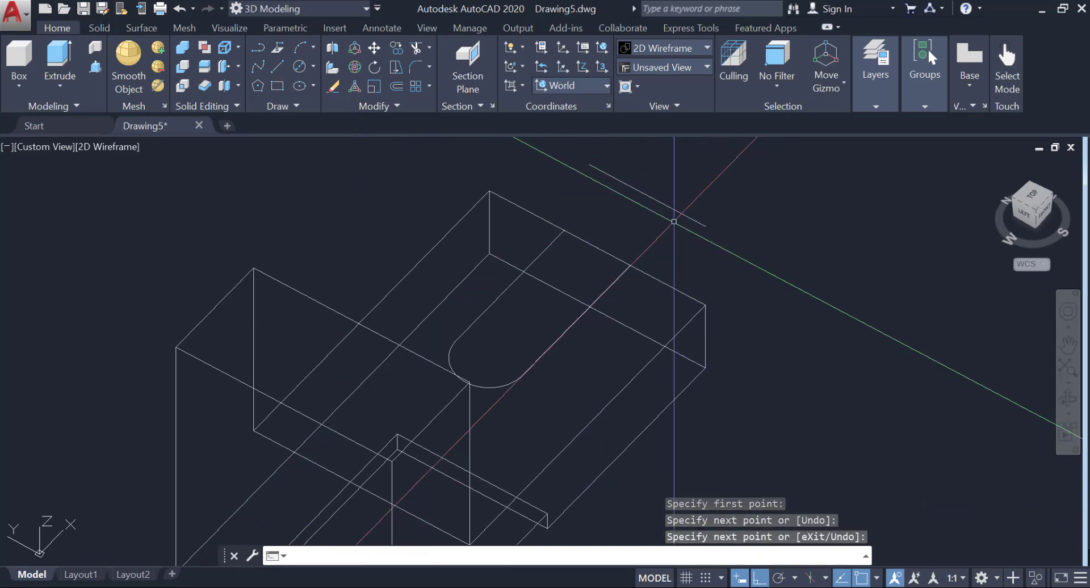
- Try to extend the slot's side lines to the separate line, using it as the boundary edge
{"action": "left_click", "coordinate": [428, 49]}
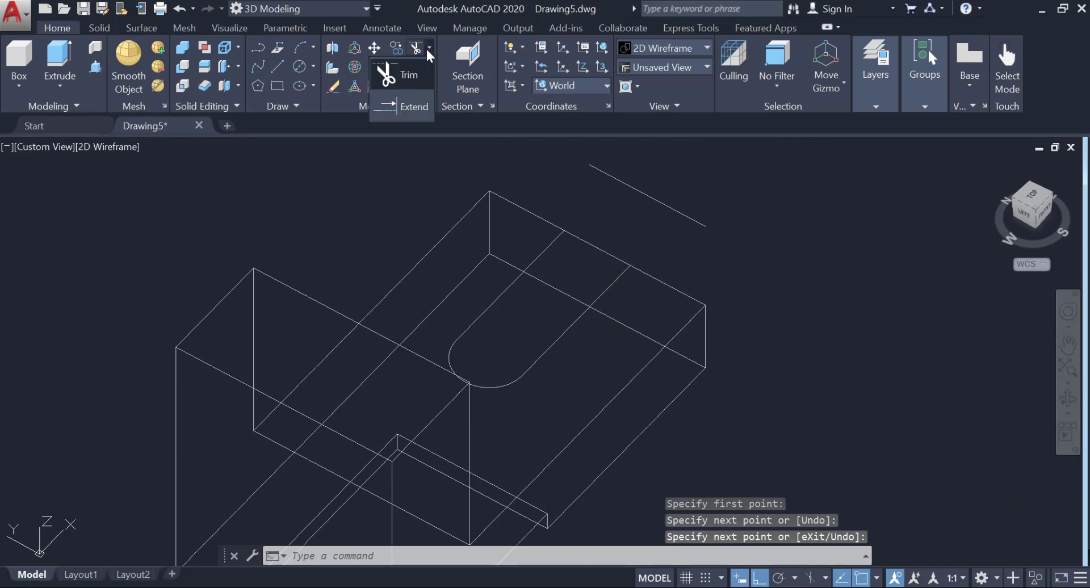
{"action": "left_click", "coordinate": [414, 106]}
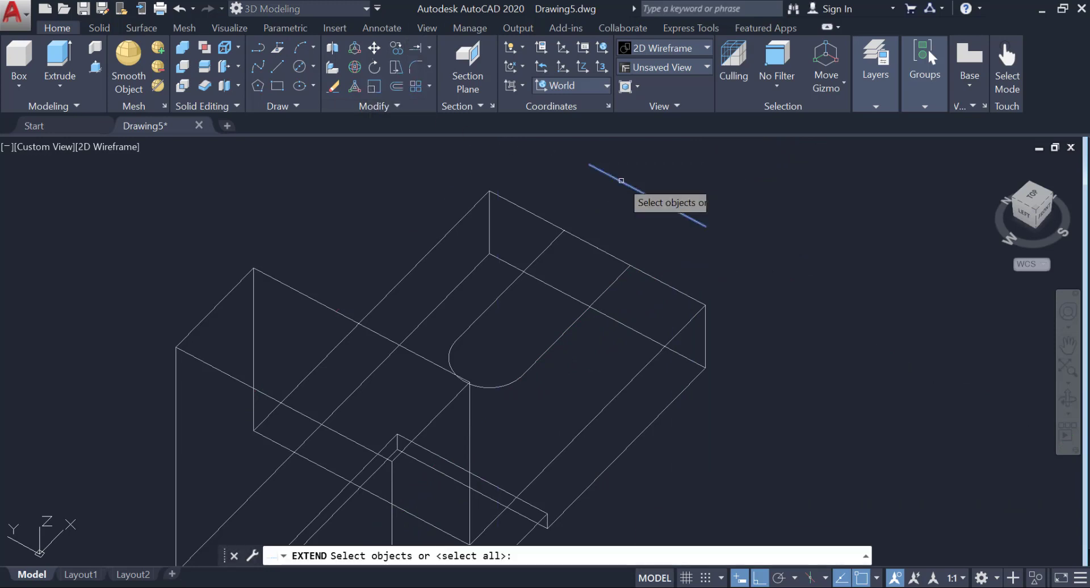
{"action": "left_click", "coordinate": [621, 181]}
{"action": "key", "text": "Return"}
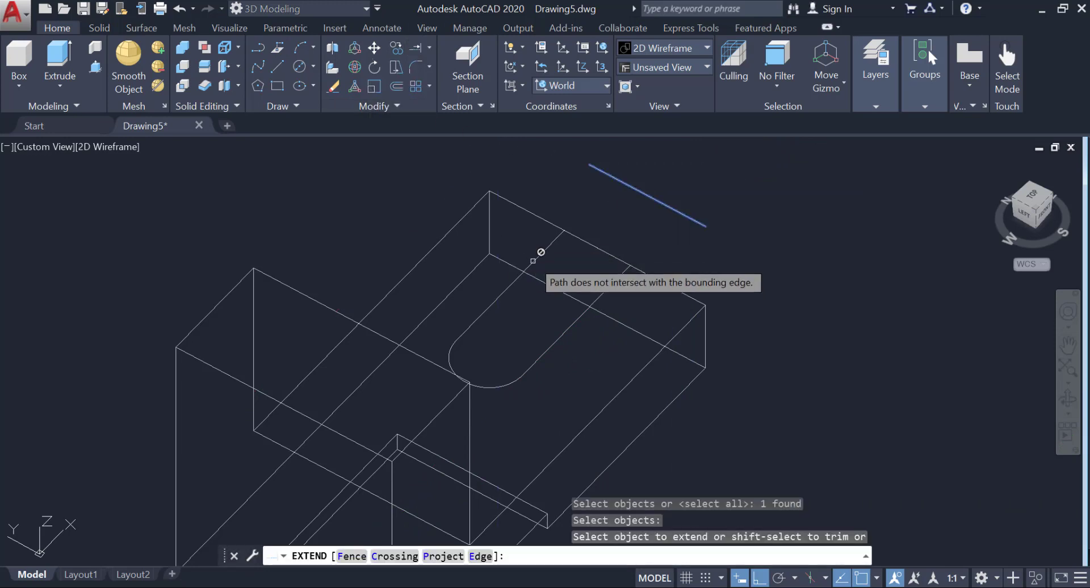
{"action": "key", "text": "Escape"}
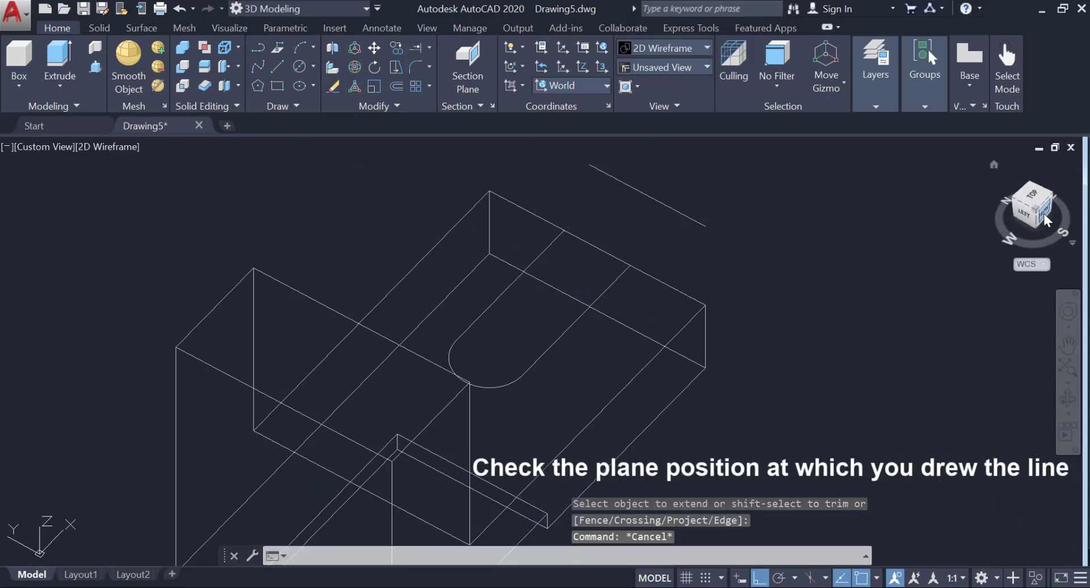
- Check the separate line's plane in the front view, return to the isometric view and erase the line
{"action": "left_click", "coordinate": [1046, 220]}
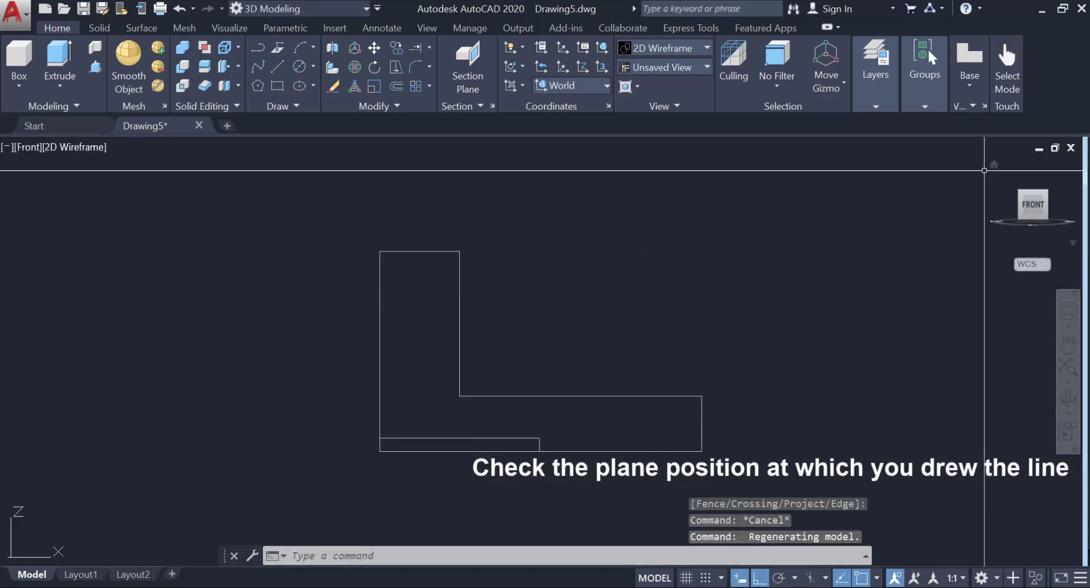
{"action": "left_click", "coordinate": [994, 164]}
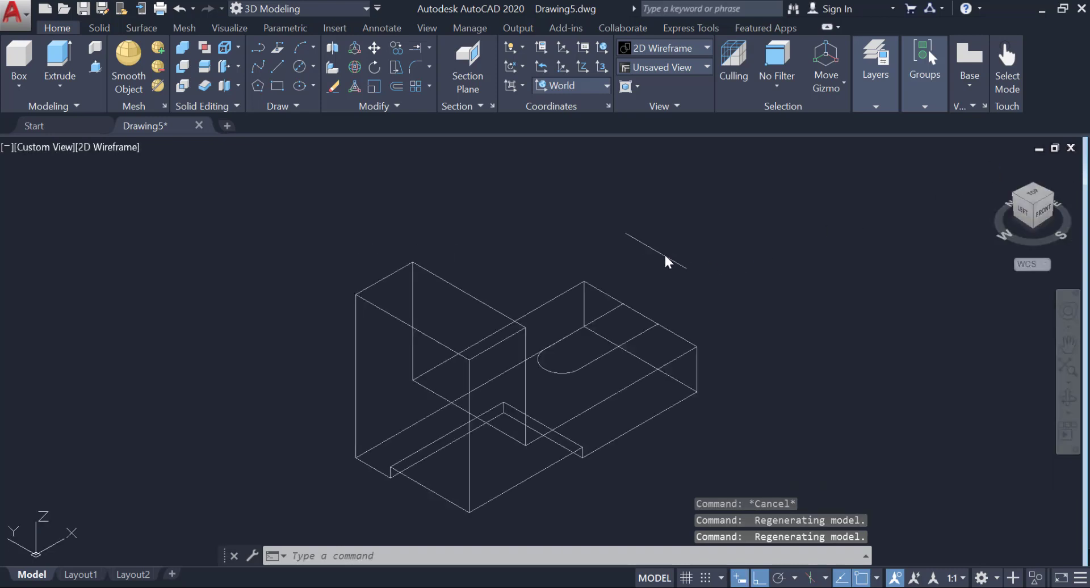
{"action": "left_click", "coordinate": [665, 253]}
{"action": "type", "text": "E"}
{"action": "key", "text": "Return"}
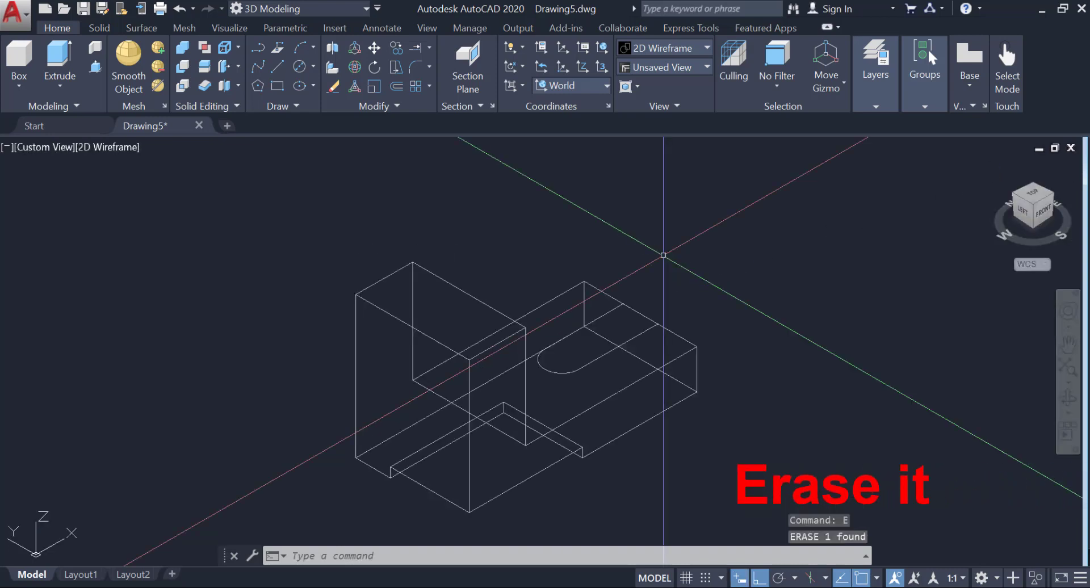
- Draw a line beyond the low leg, perpendicular to the slot's sides, with both ends aligned to the slot side lines' endpoints
{"action": "left_click", "coordinate": [277, 67]}
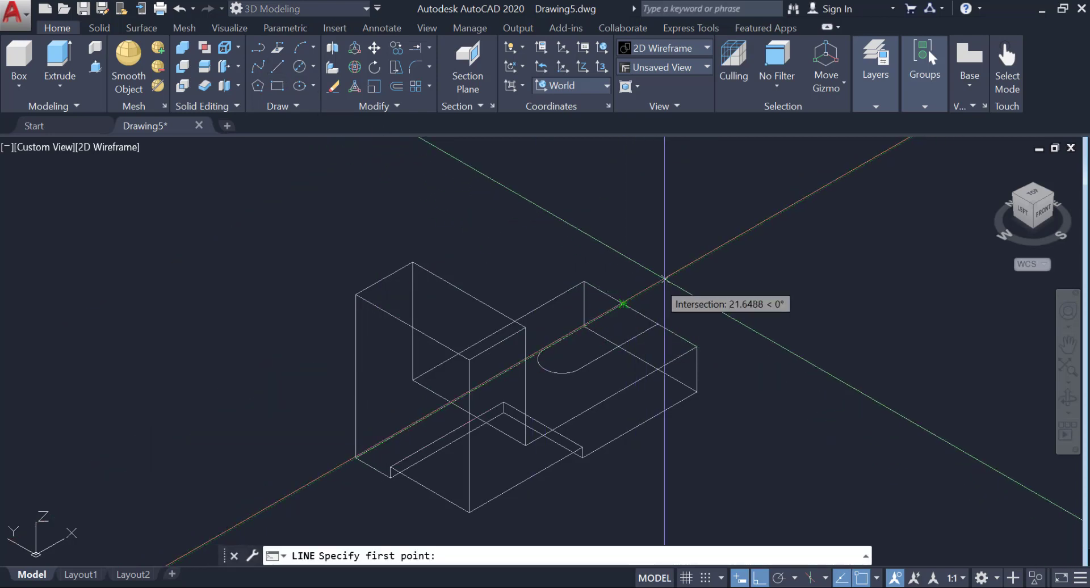
{"action": "left_click", "coordinate": [623, 304]}
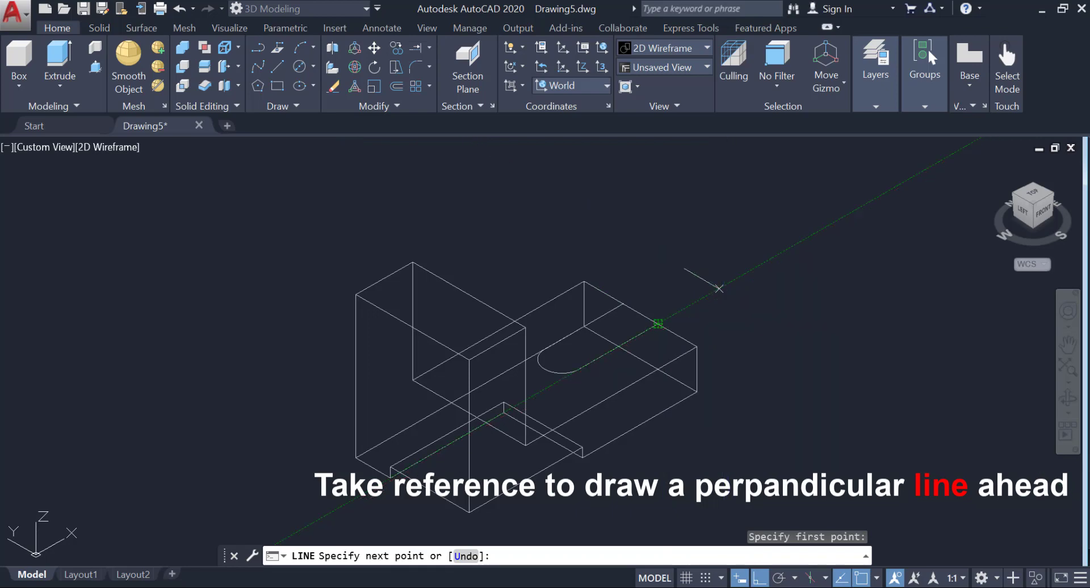
{"action": "left_click", "coordinate": [720, 288]}
{"action": "key", "text": "Return"}
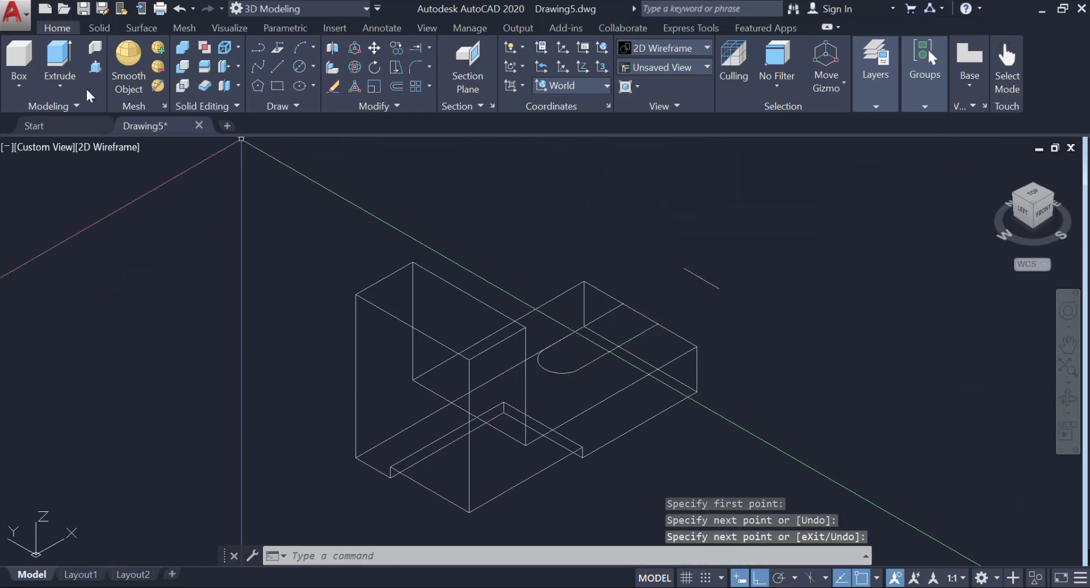
- Extend both slot side lines outward to the perpendicular line, using it as the boundary edge
{"action": "left_click", "coordinate": [416, 46]}
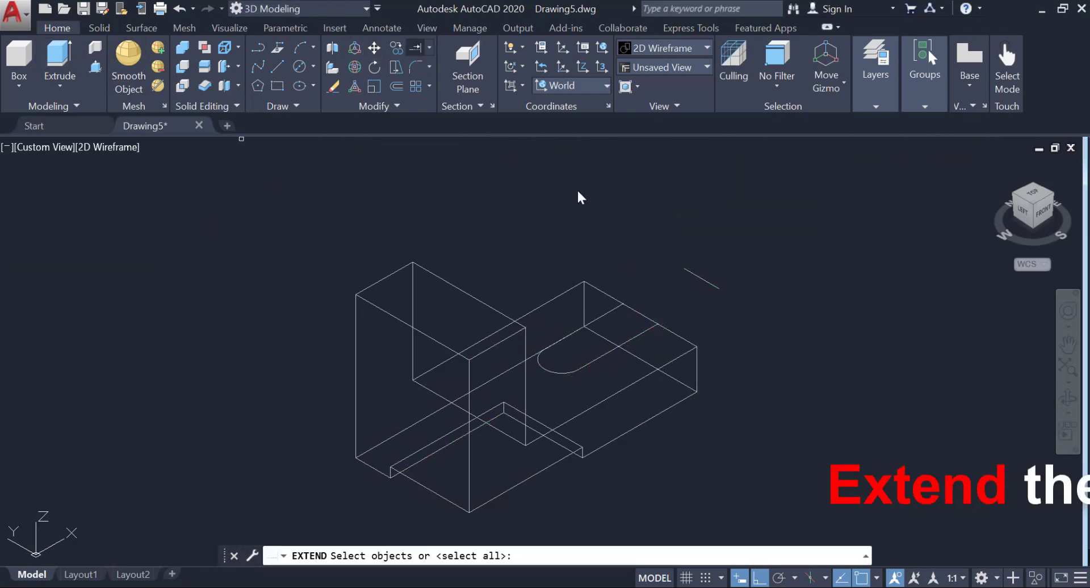
{"action": "left_click", "coordinate": [700, 275]}
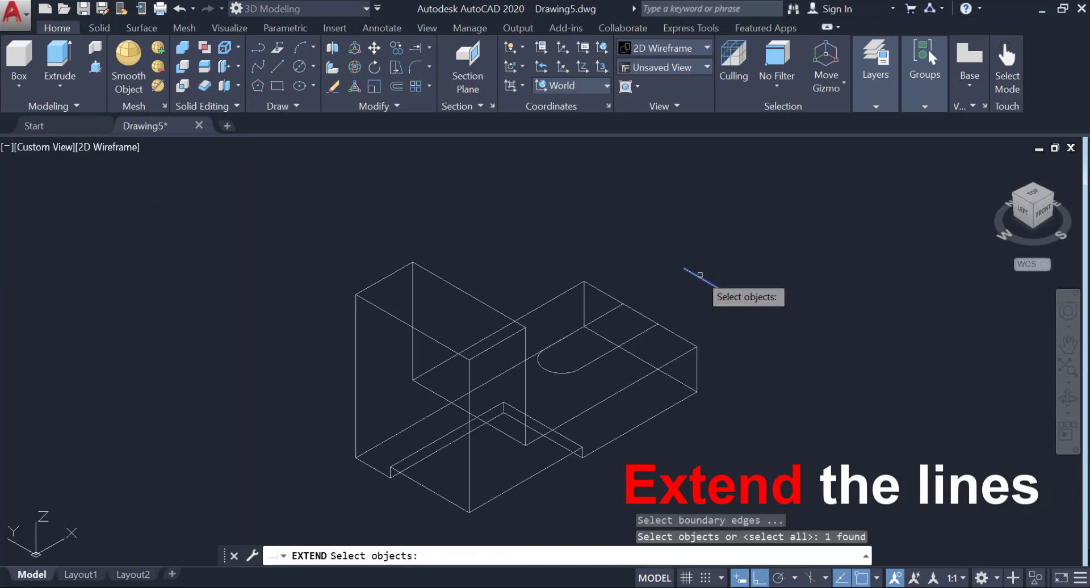
{"action": "key", "text": "Return"}
{"action": "left_click", "coordinate": [605, 315]}
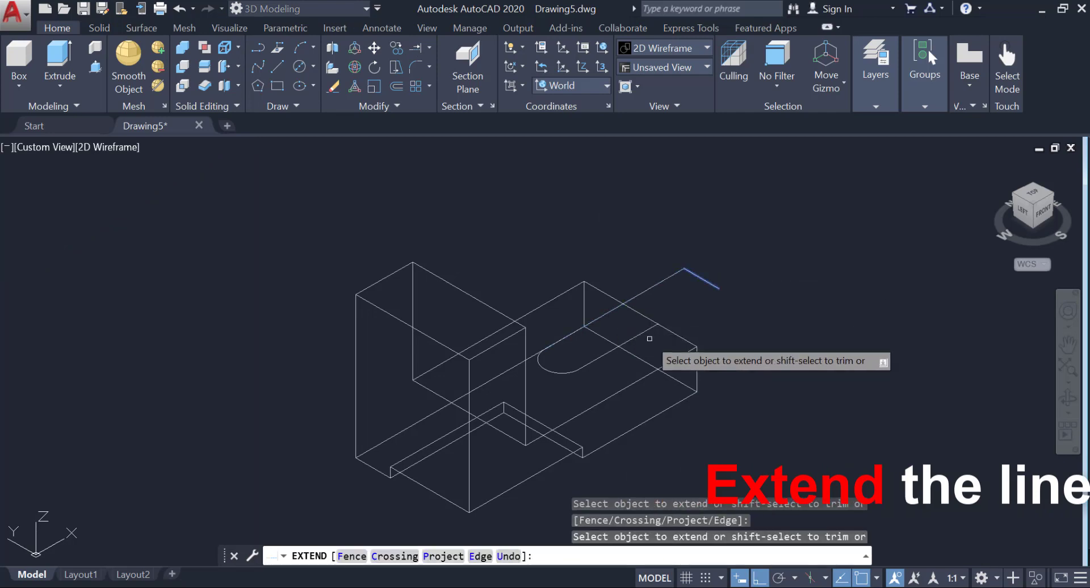
{"action": "right_click", "coordinate": [647, 334]}
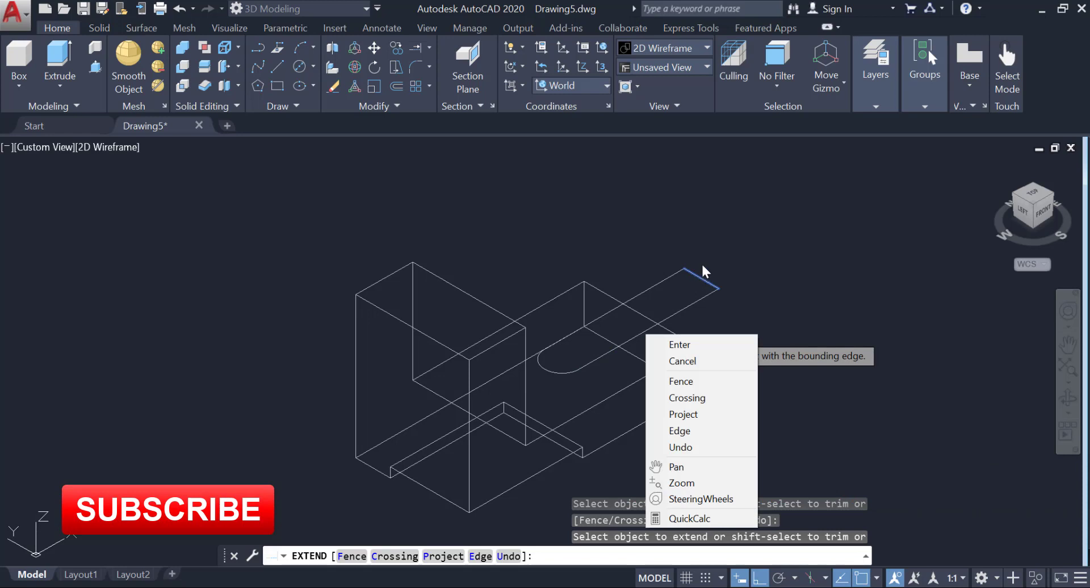
{"action": "left_click", "coordinate": [702, 265]}
{"action": "key", "text": "Return"}
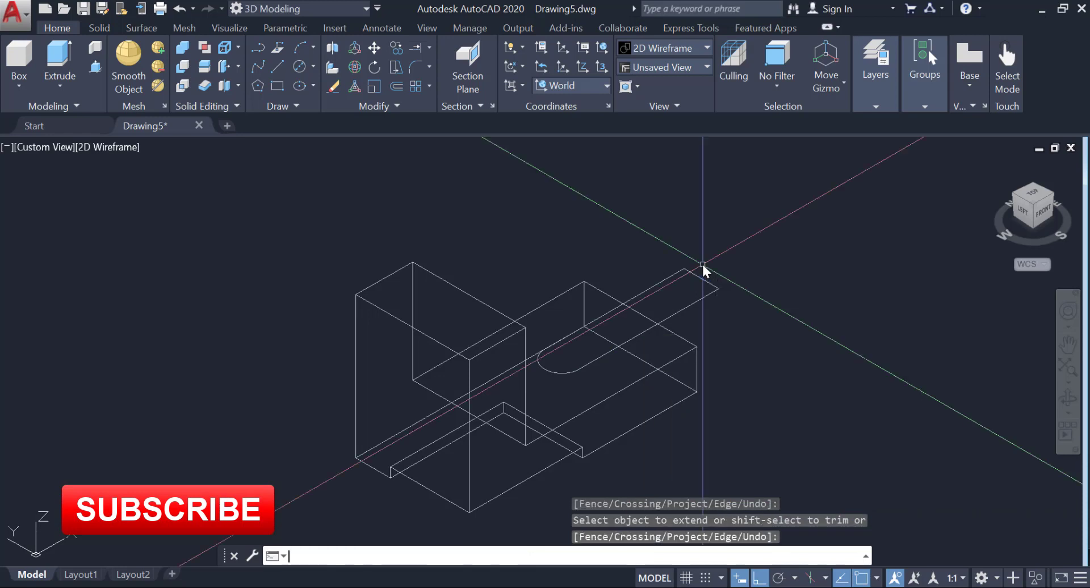
- Join the two side lines, the outer end line and the arc into one closed slot outline
{"action": "left_click", "coordinate": [405, 102]}
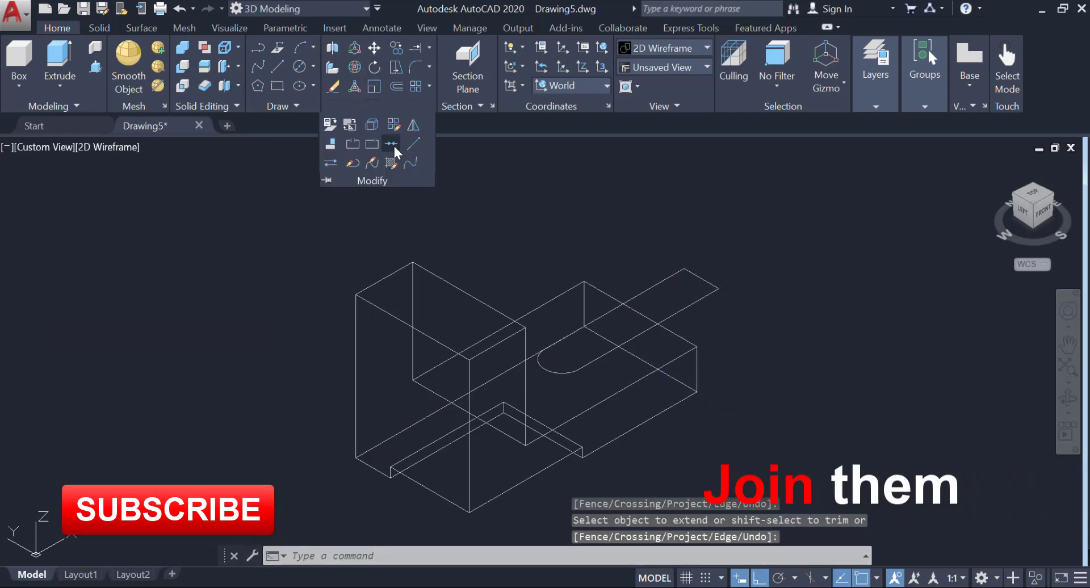
{"action": "left_click", "coordinate": [391, 144]}
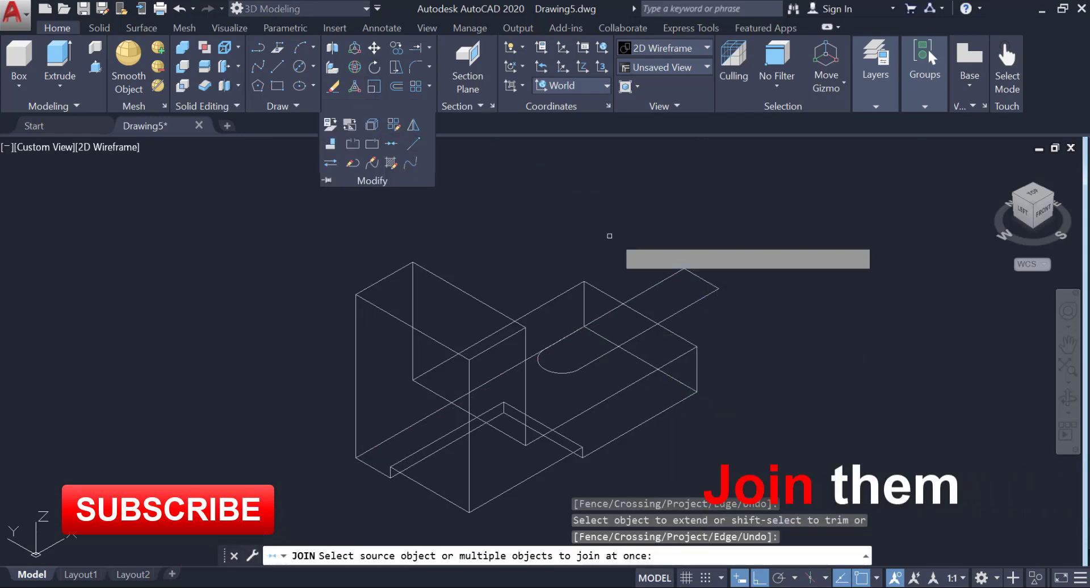
{"action": "left_click", "coordinate": [649, 287]}
{"action": "left_click", "coordinate": [685, 308]}
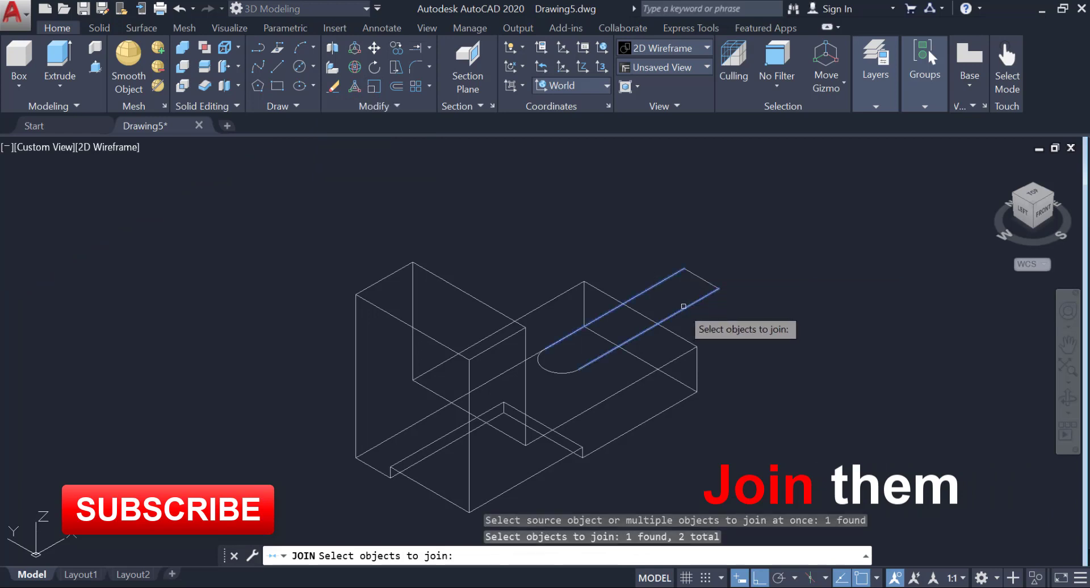
{"action": "left_click", "coordinate": [704, 282]}
{"action": "left_click", "coordinate": [556, 374]}
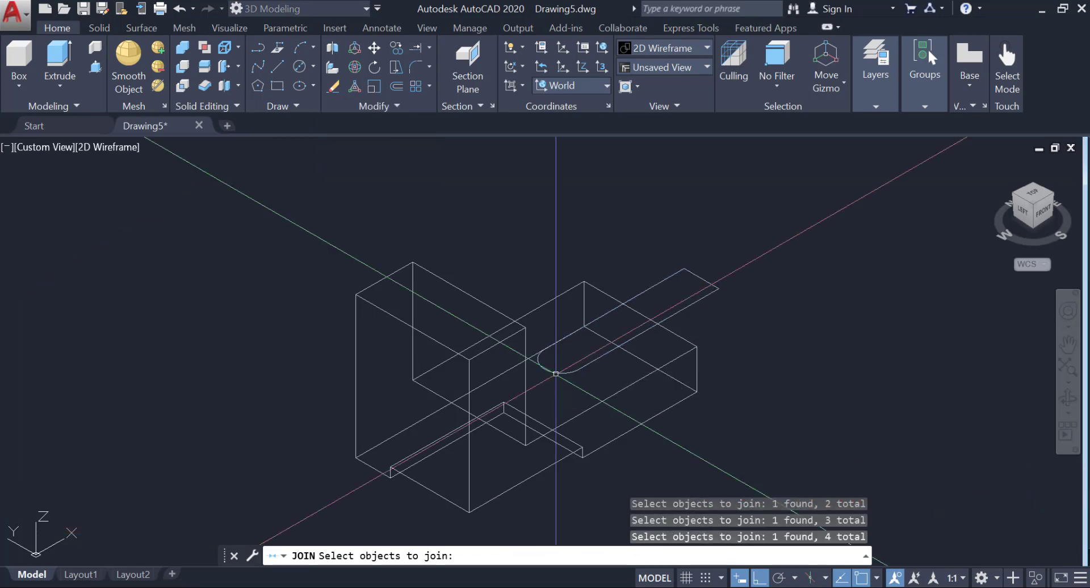
{"action": "key", "text": "Return"}
- Extrude the closed slot outline 25 downward through the full thickness of the low leg
{"action": "left_click", "coordinate": [60, 59]}
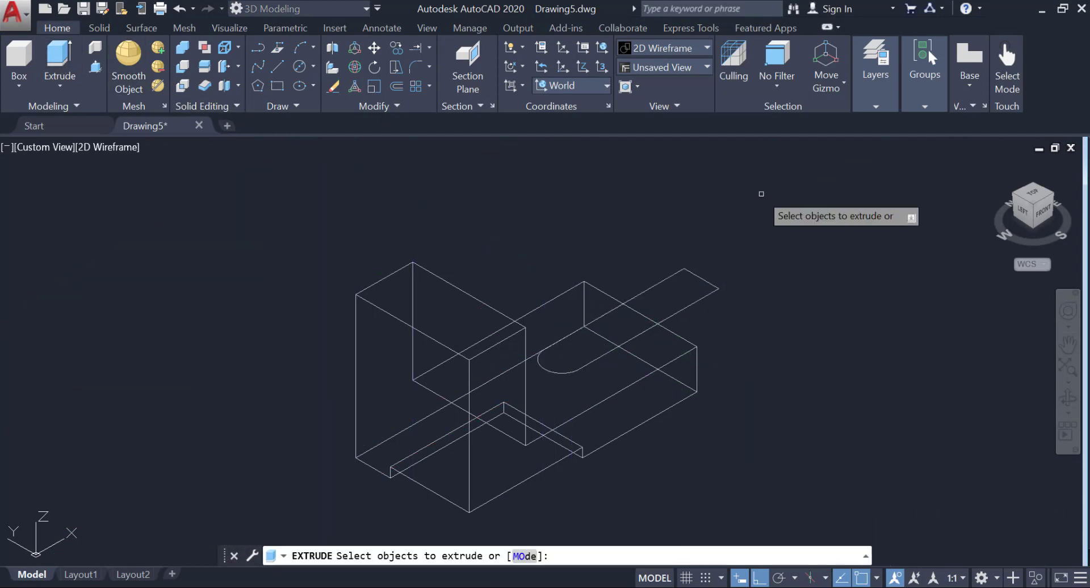
{"action": "left_click", "coordinate": [699, 300]}
{"action": "right_click", "coordinate": [700, 300]}
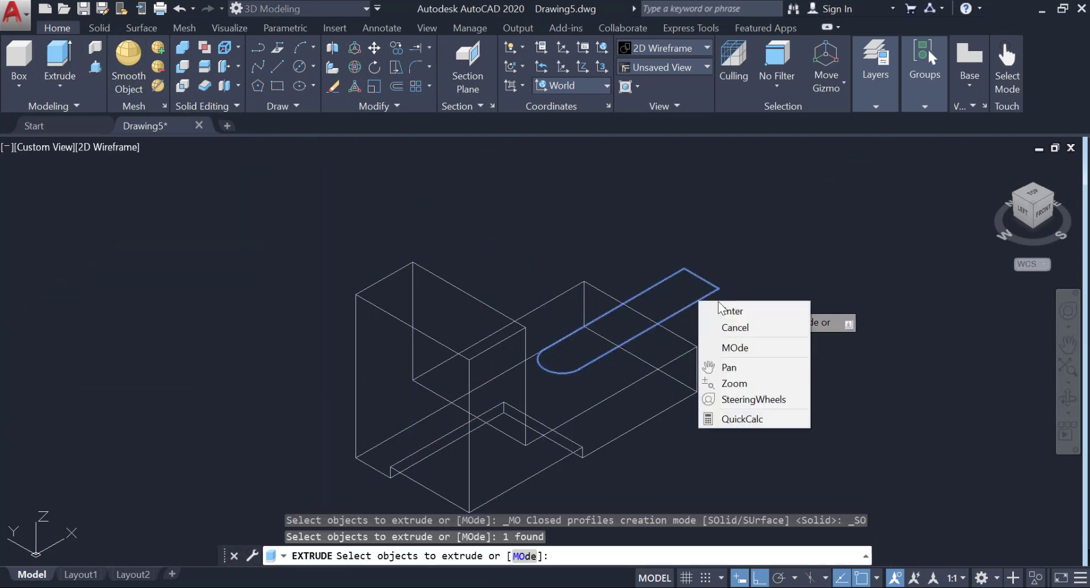
{"action": "left_click", "coordinate": [725, 311]}
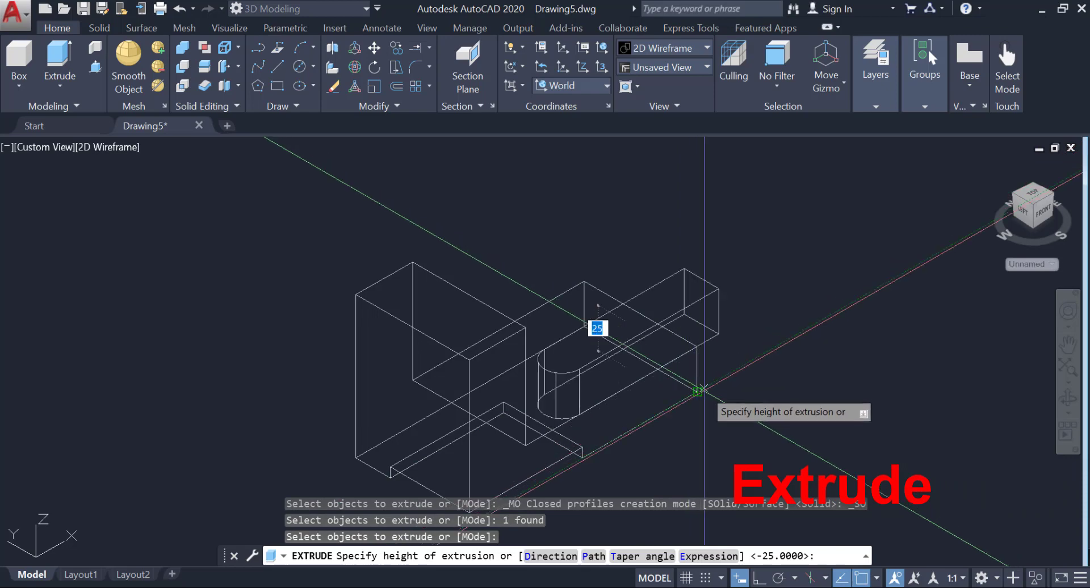
{"action": "key", "text": "Return"}
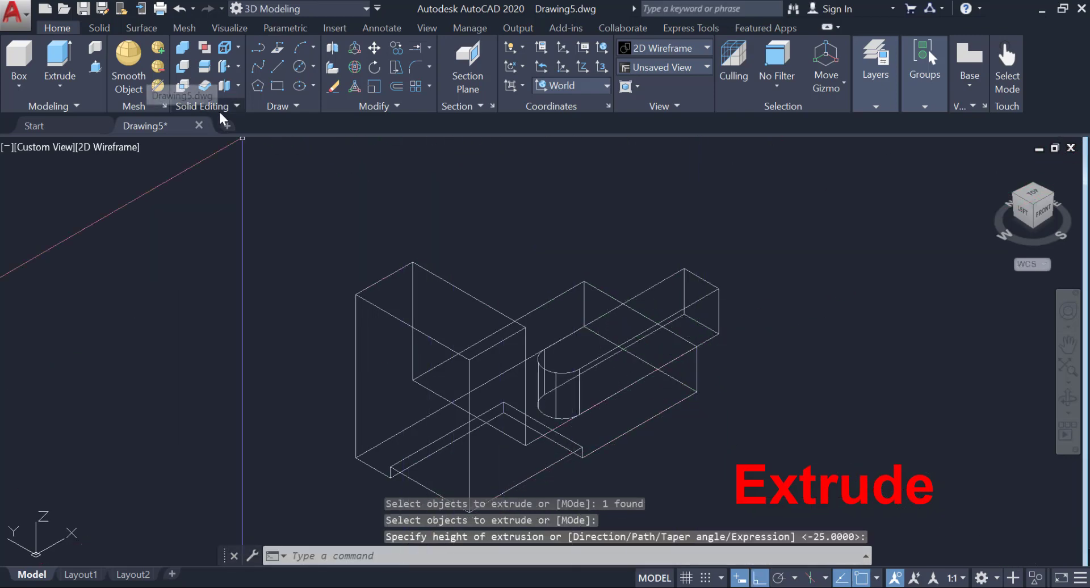
- Subtract the extruded slot solid from the L-shaped body
{"action": "left_click", "coordinate": [184, 69]}
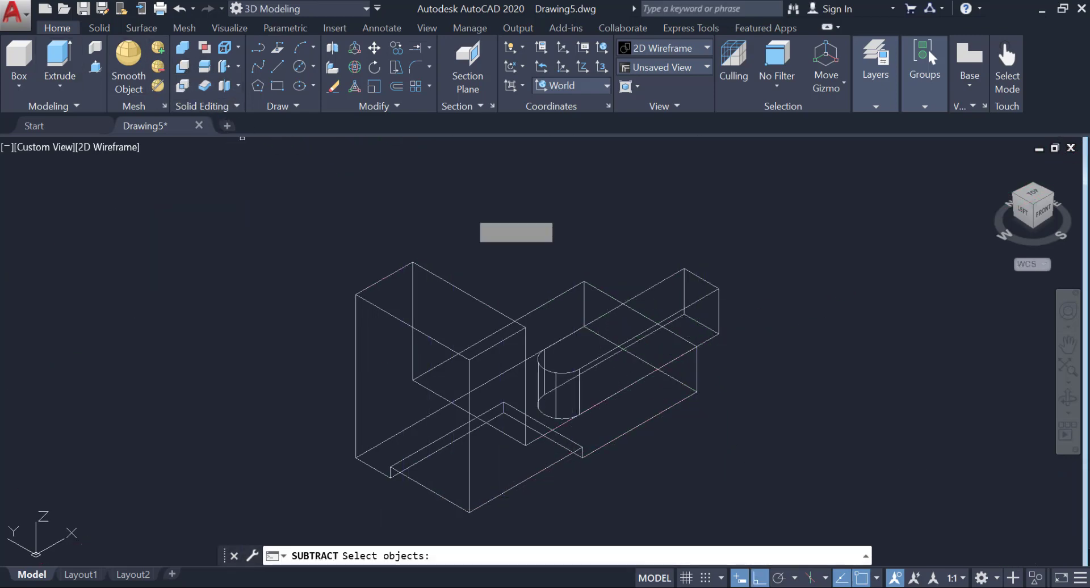